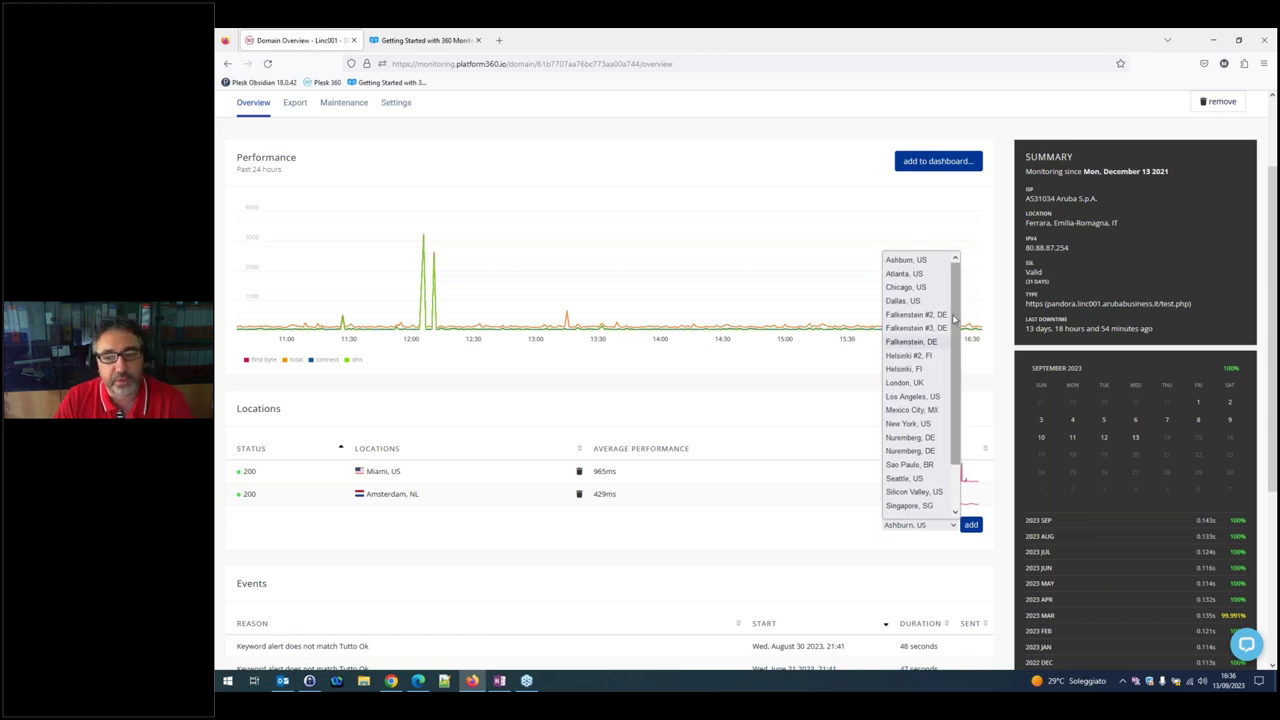
# Add London, UK as an extra monitoring location for Linc001 and refresh the locations list
pyautogui.scroll(-3, 950, 350)
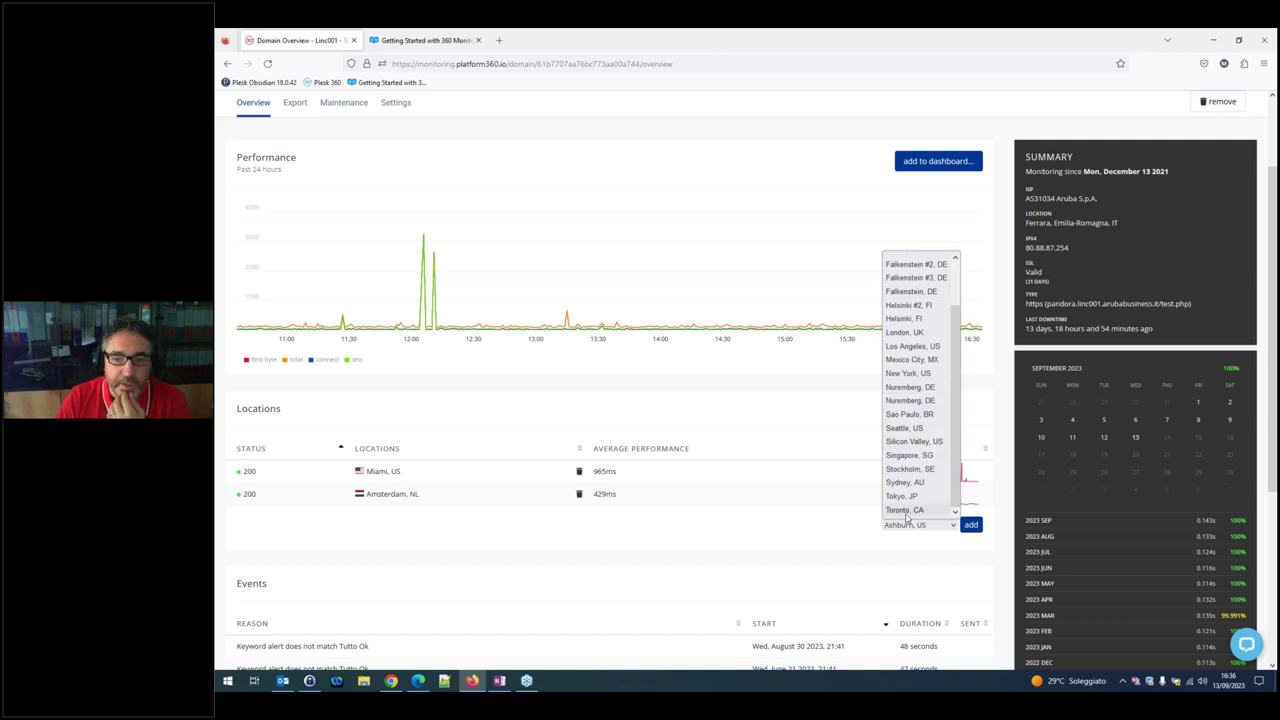
pyautogui.click(905, 333)
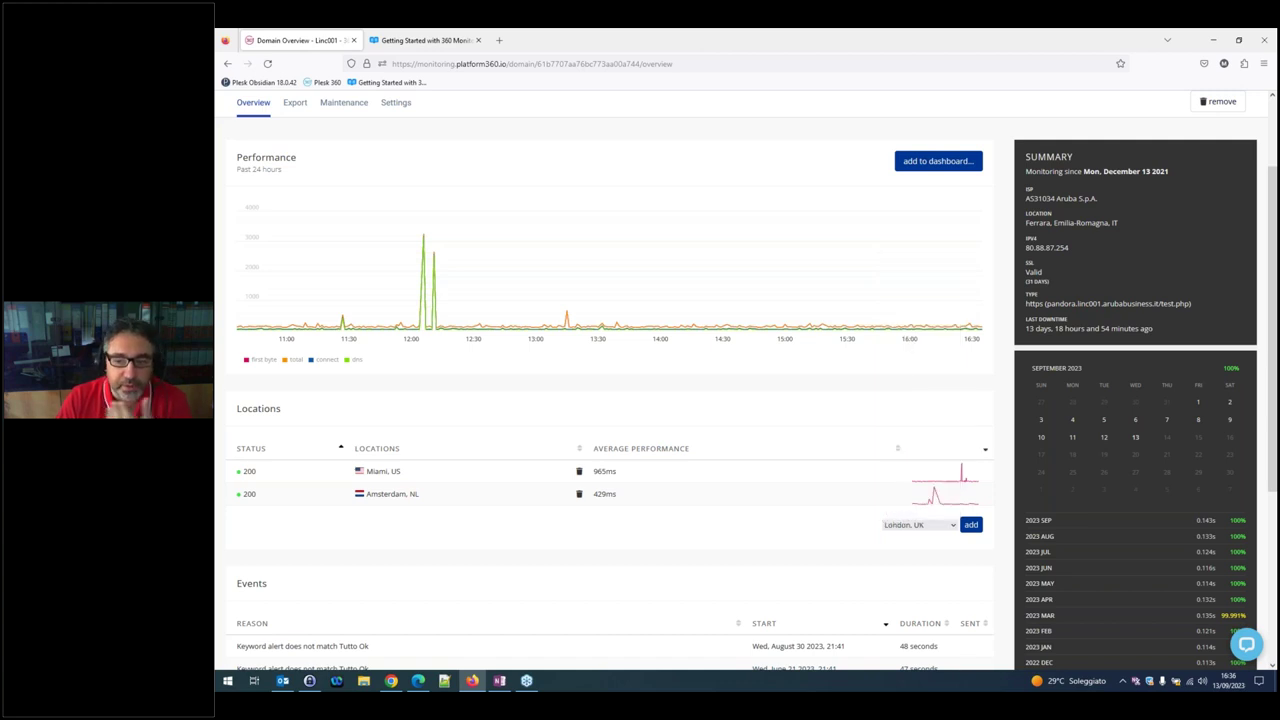
pyautogui.click(971, 526)
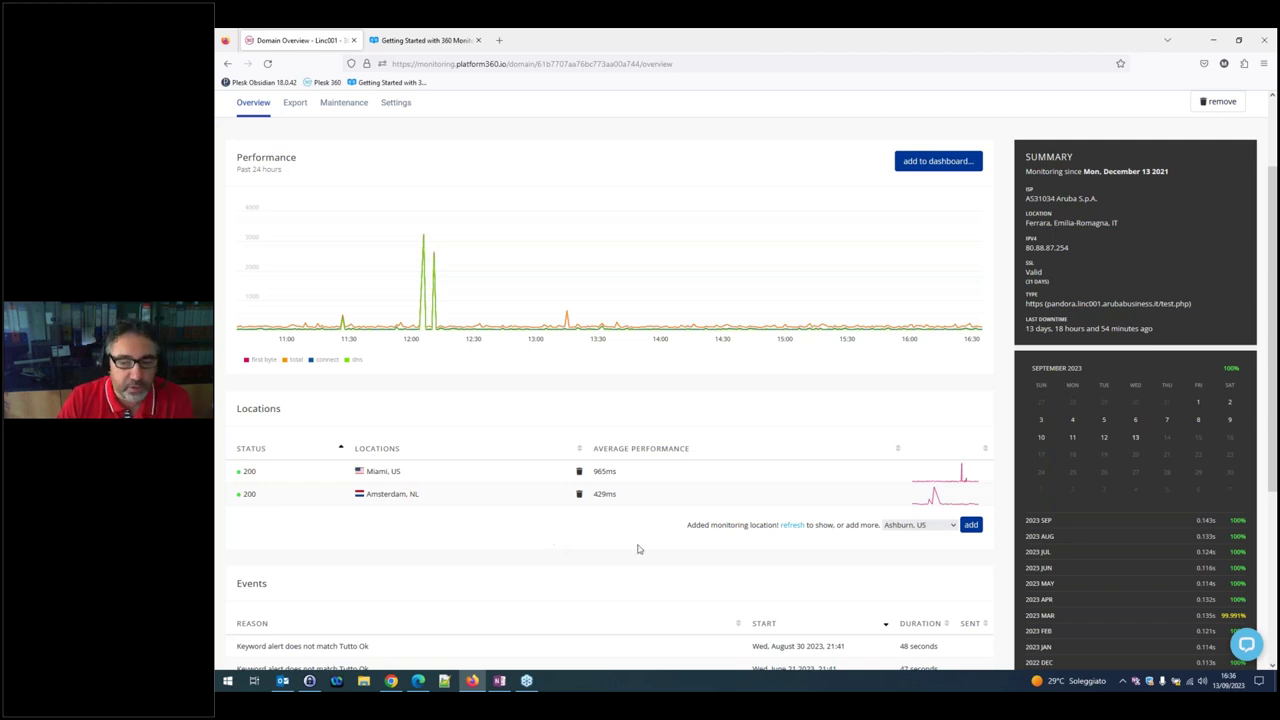
pyautogui.click(789, 527)
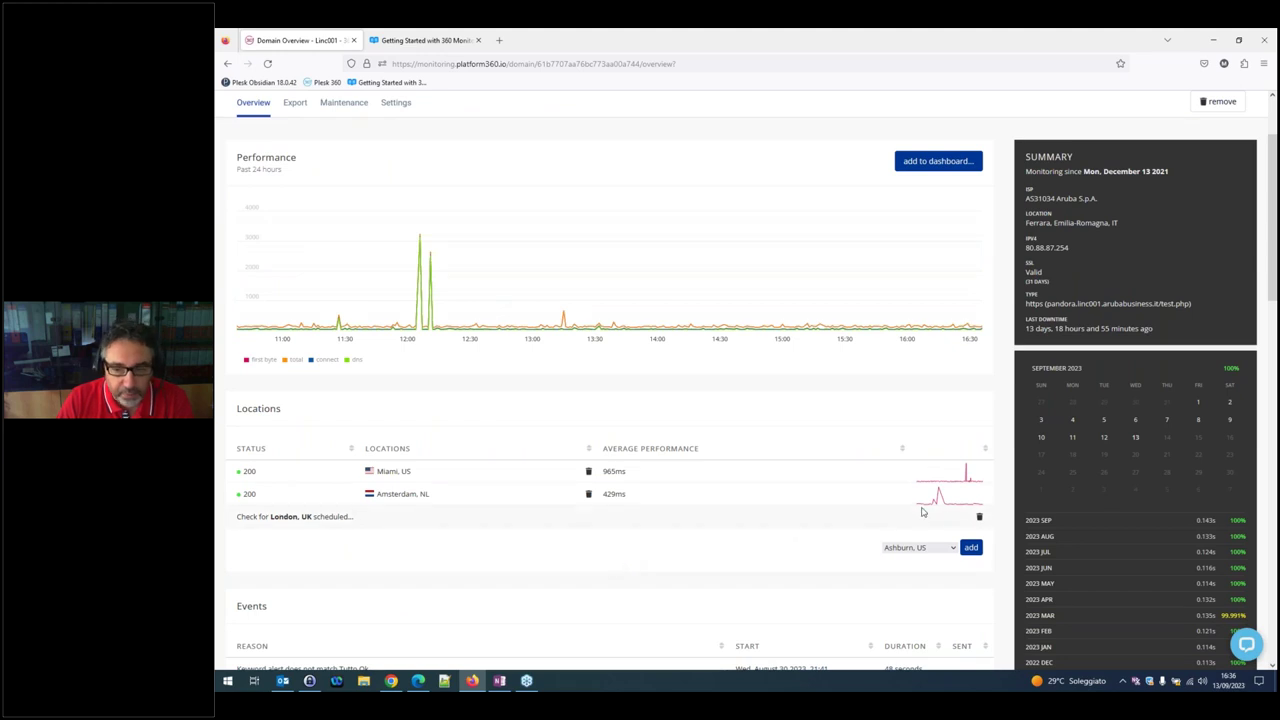
pyautogui.moveTo(929, 503)
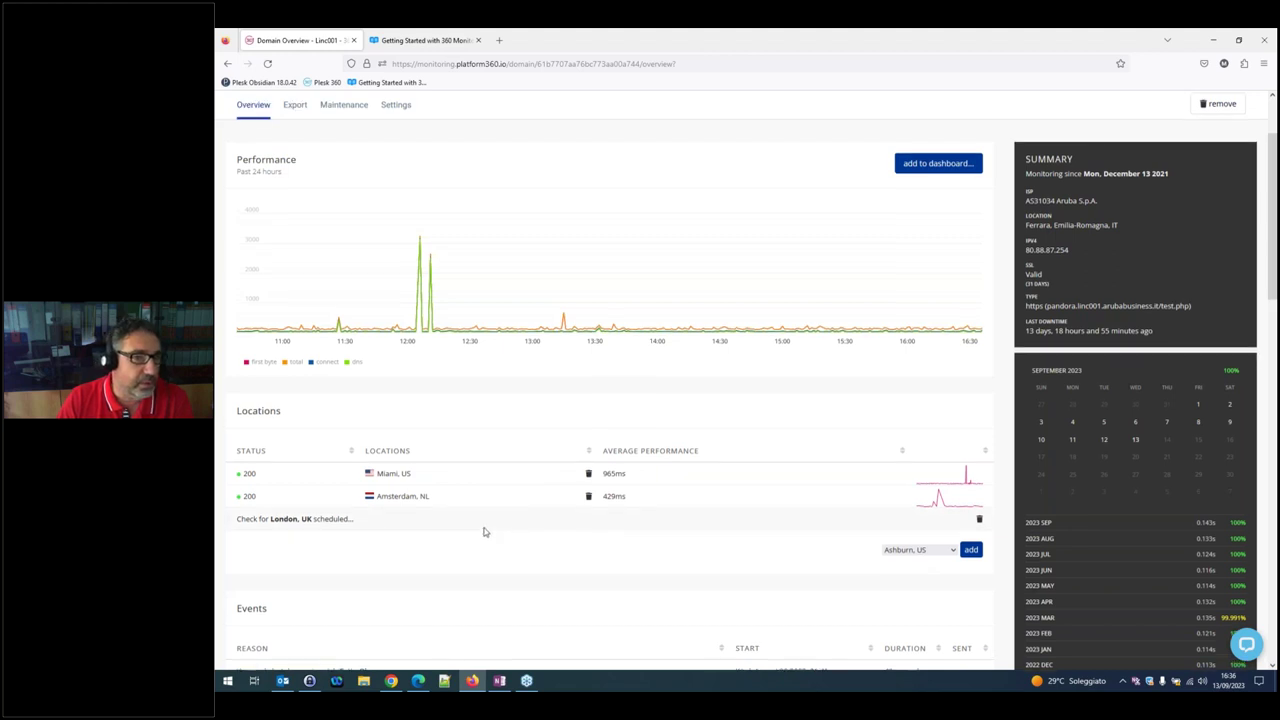
# Export a PDF report for Linc001 with the start month set to 09 and the start day to 01
pyautogui.scroll(2, 451, 270)
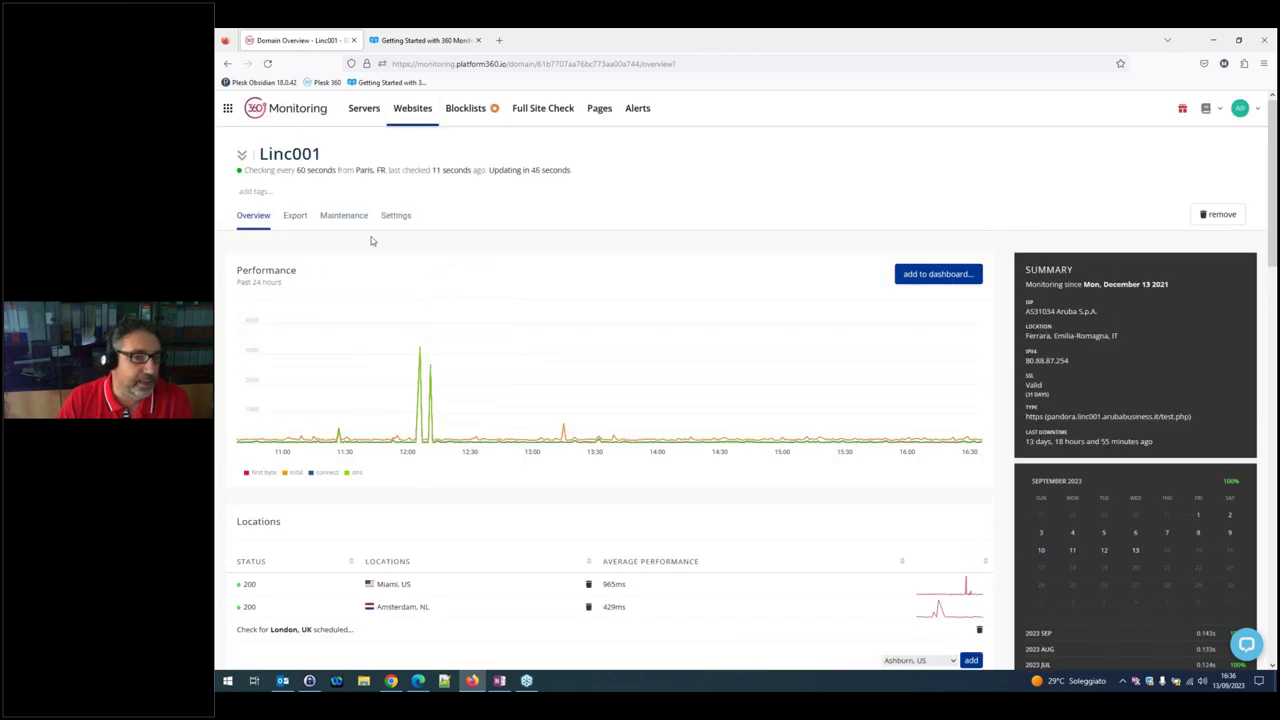
pyautogui.click(292, 221)
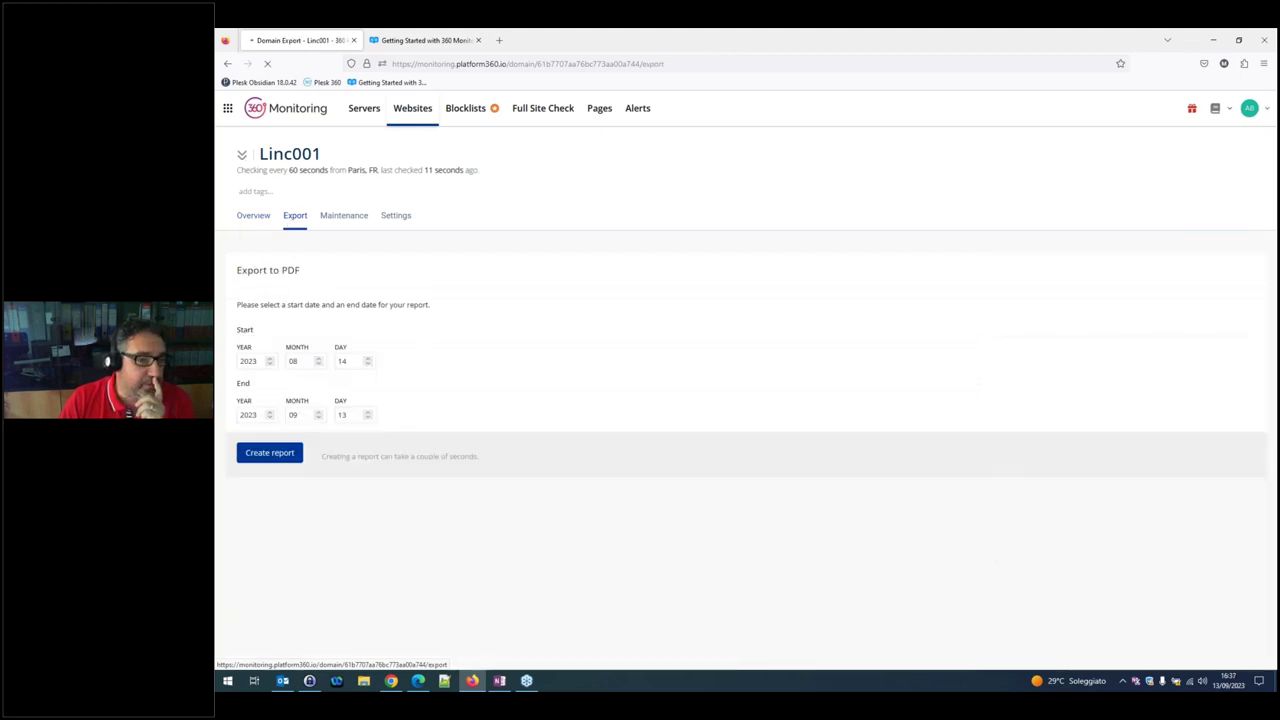
pyautogui.doubleClick(288, 361)
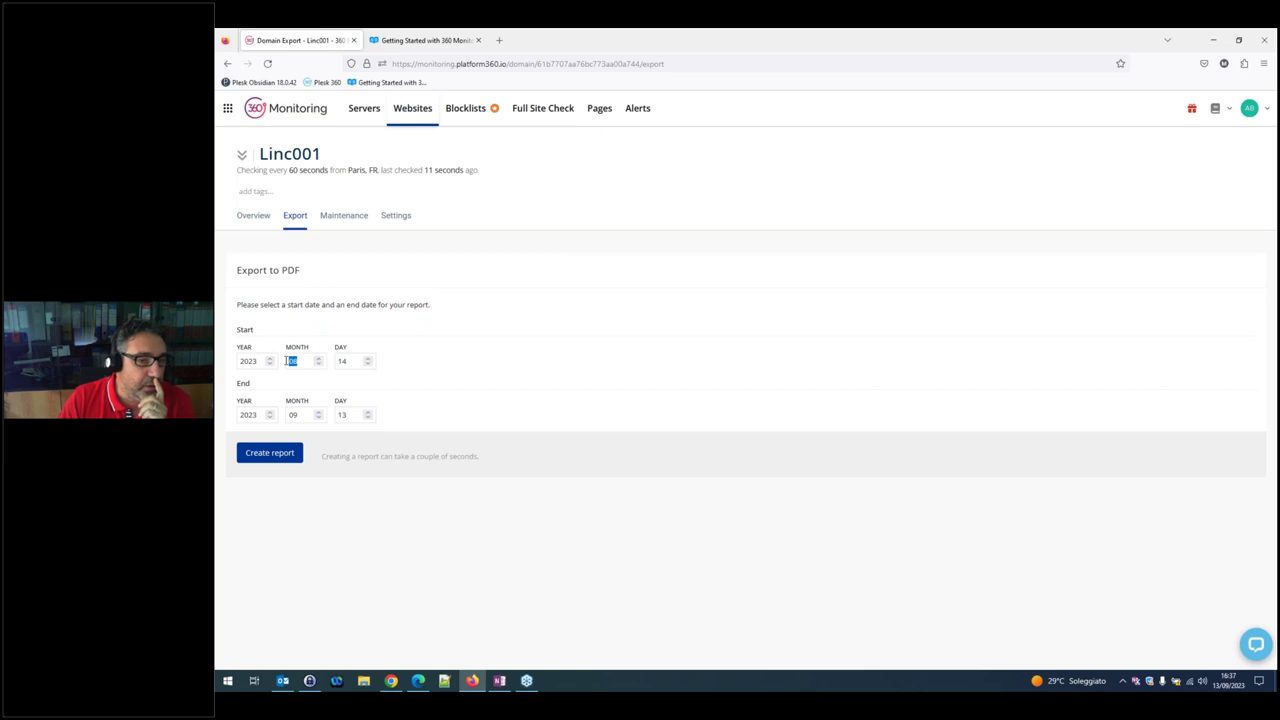
pyautogui.write('09')
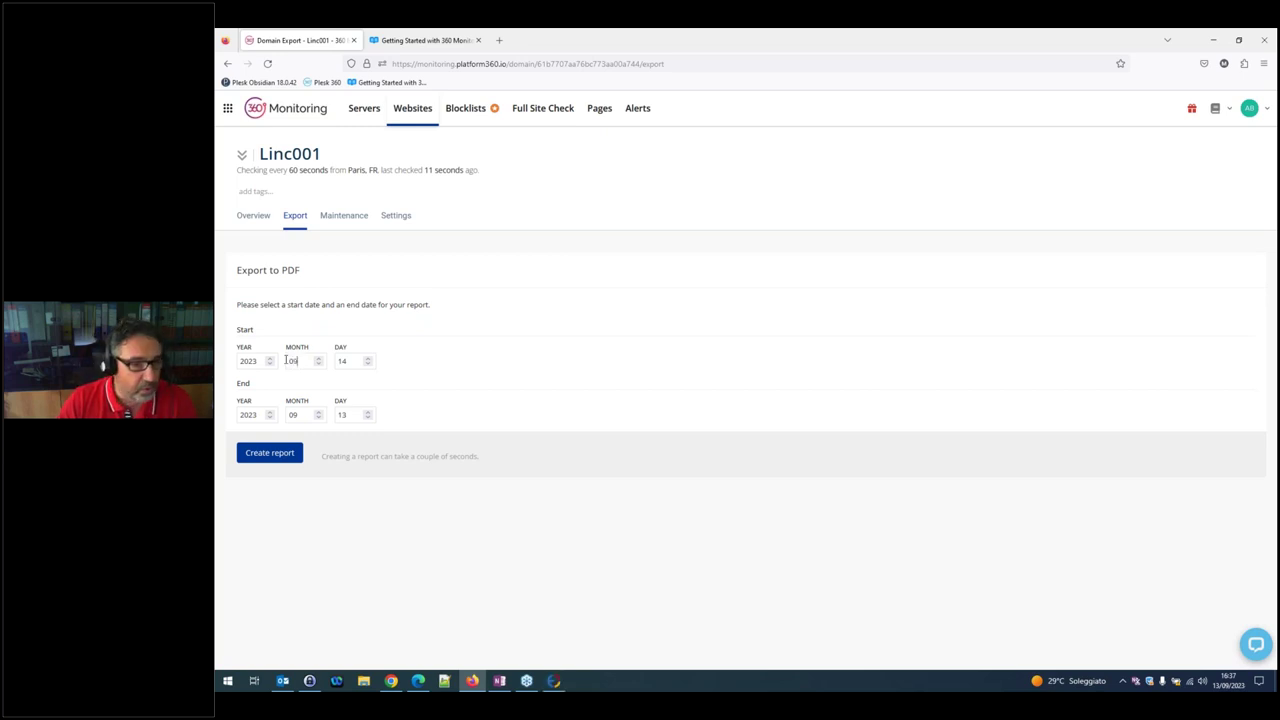
pyautogui.doubleClick(345, 361)
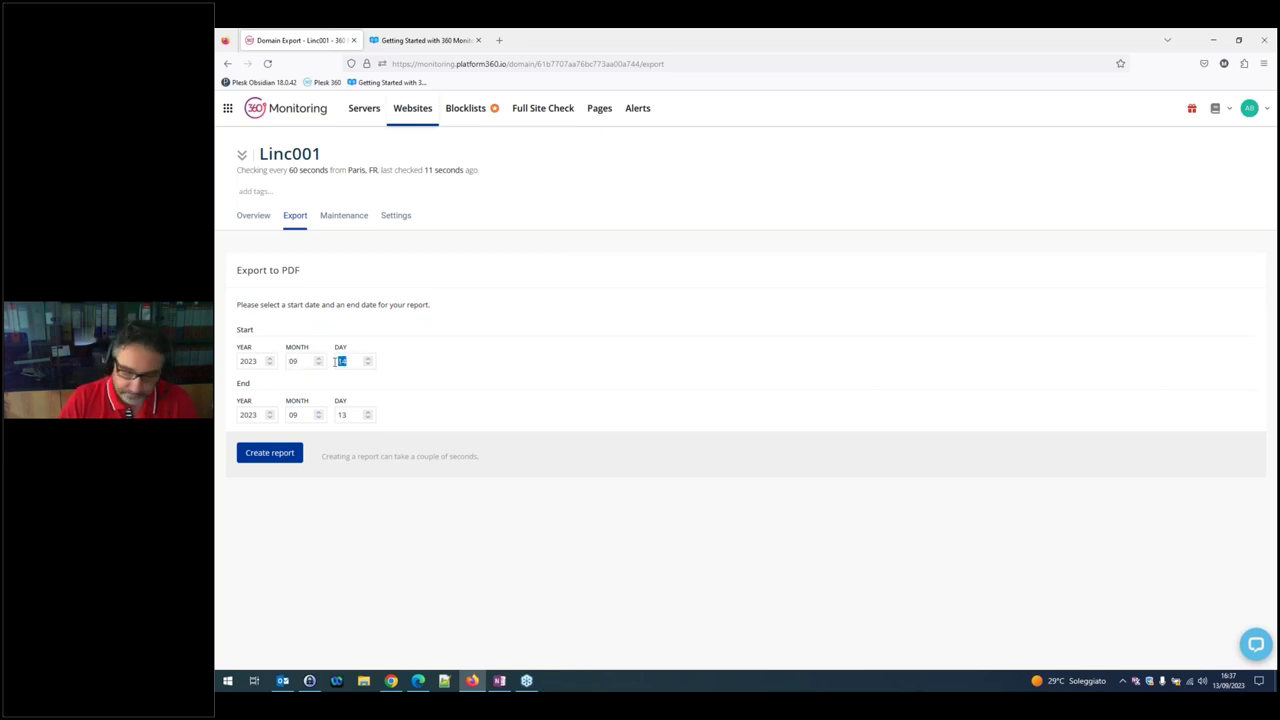
pyautogui.write('01')
pyautogui.click(272, 454)
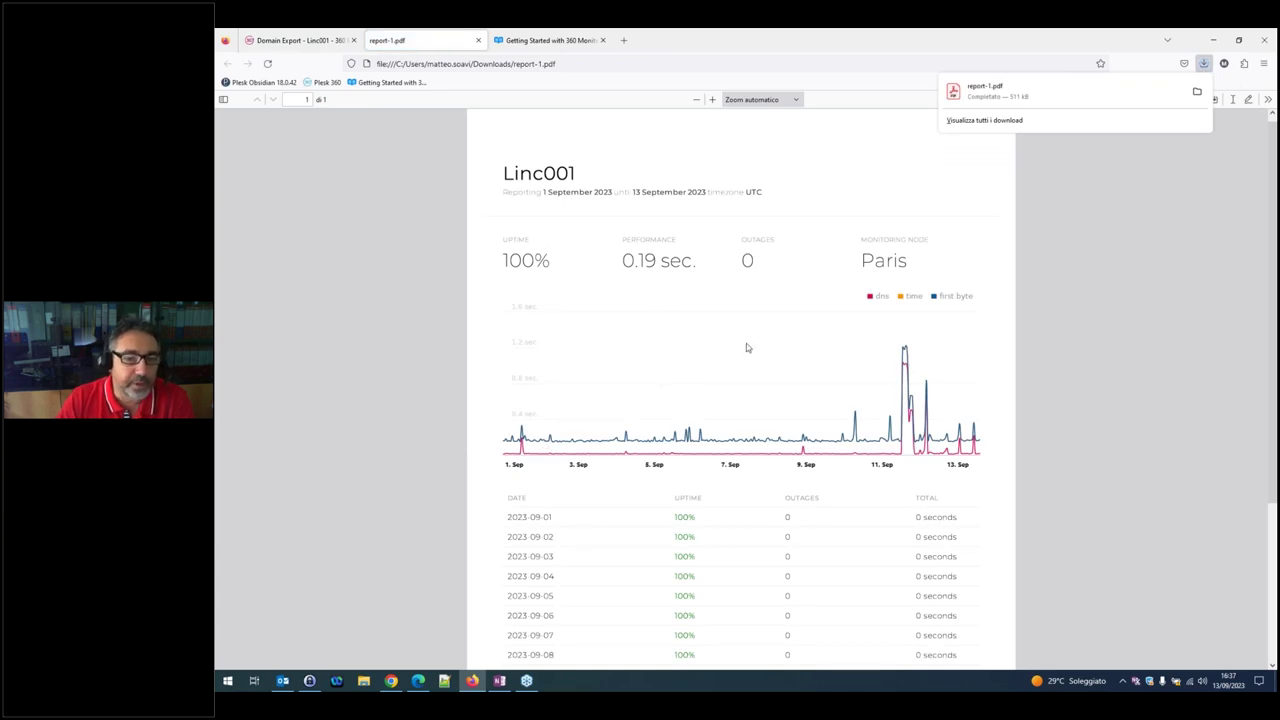
# Read through the exported PDF report's performance graph and daily uptime table, and close the report
pyautogui.click(1128, 228)
pyautogui.scroll(-3, 813, 360)
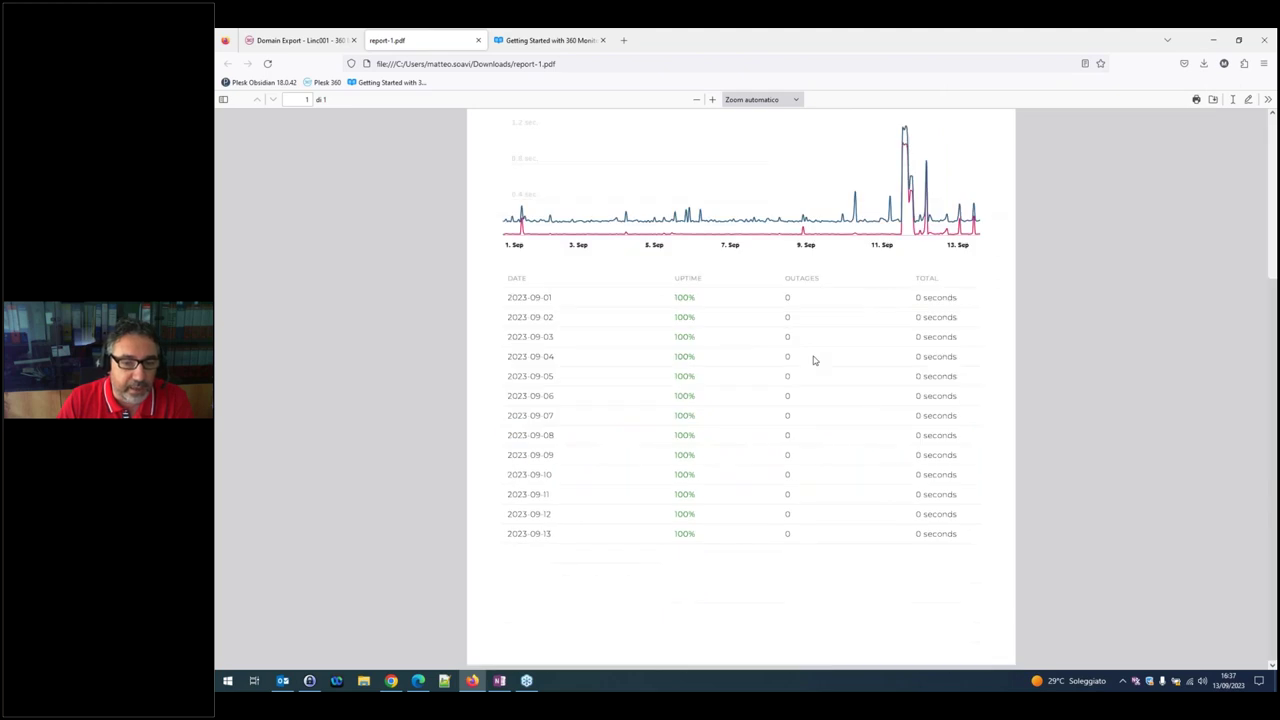
pyautogui.scroll(3, 813, 360)
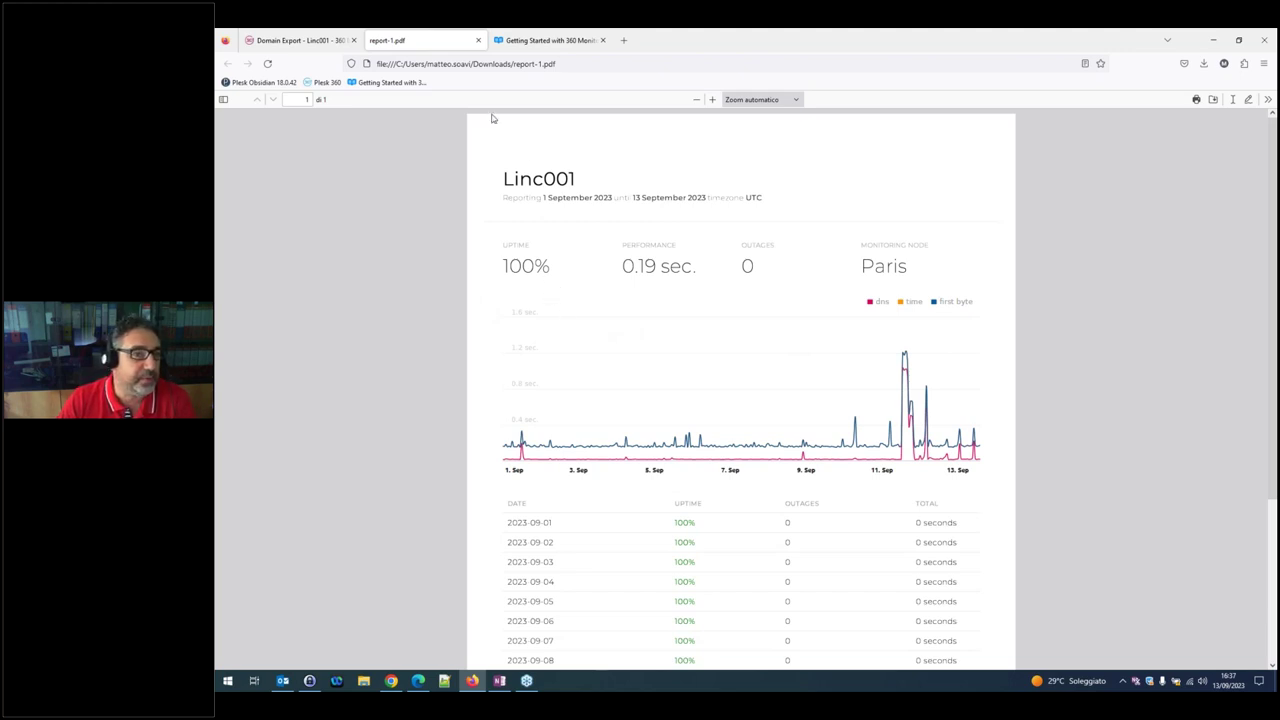
pyautogui.click(303, 43)
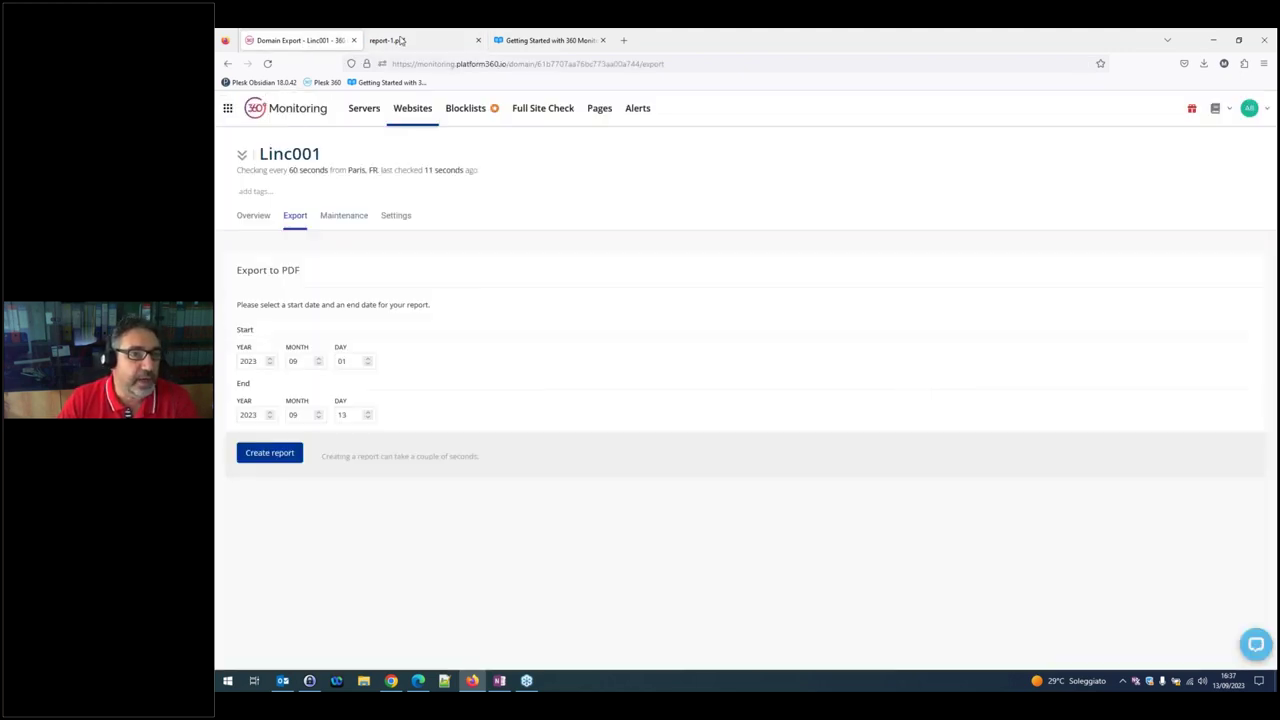
pyautogui.click(478, 40)
# Examine Linc001's maintenance page and advanced website settings, including the check interval and monitoring location choices
pyautogui.click(344, 216)
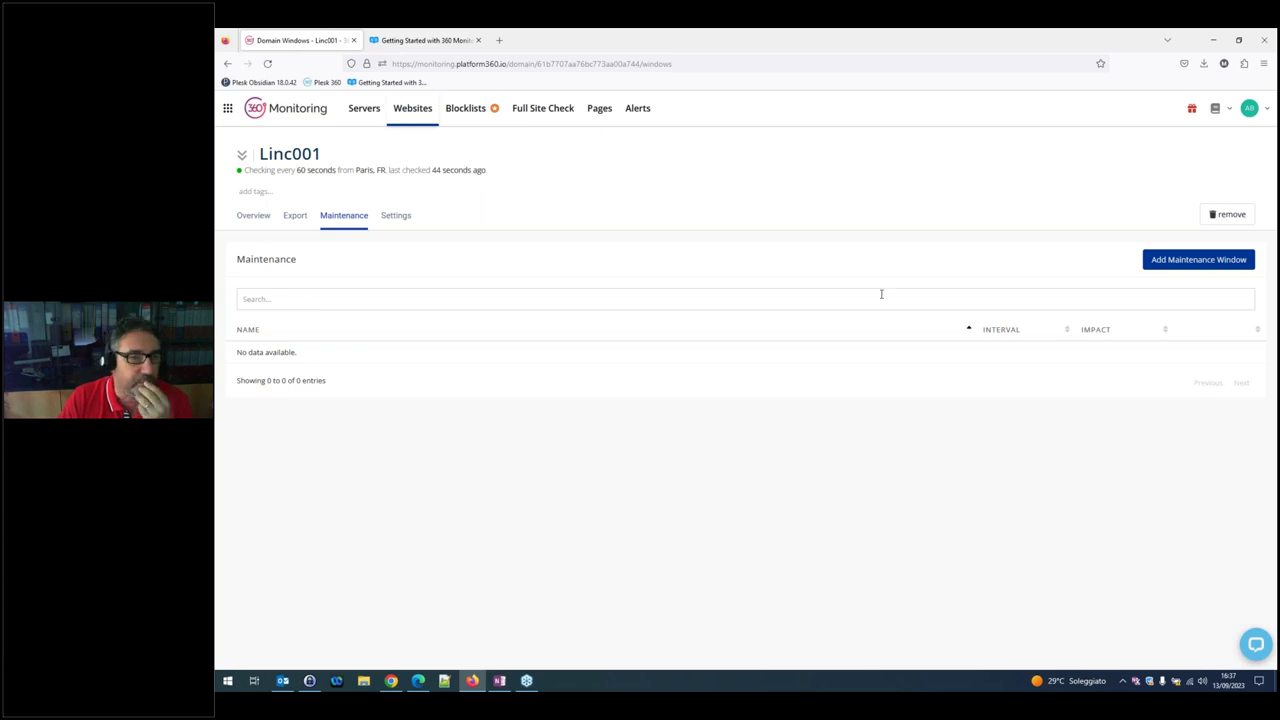
pyautogui.click(407, 220)
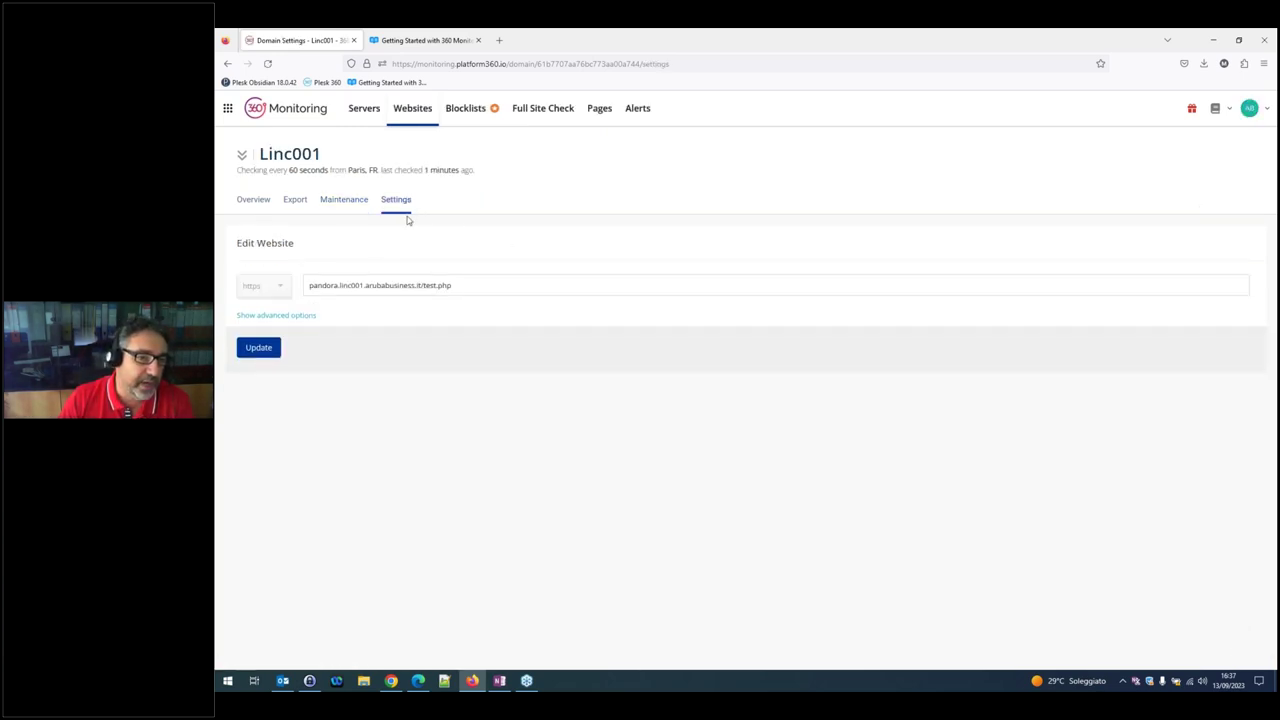
pyautogui.click(294, 315)
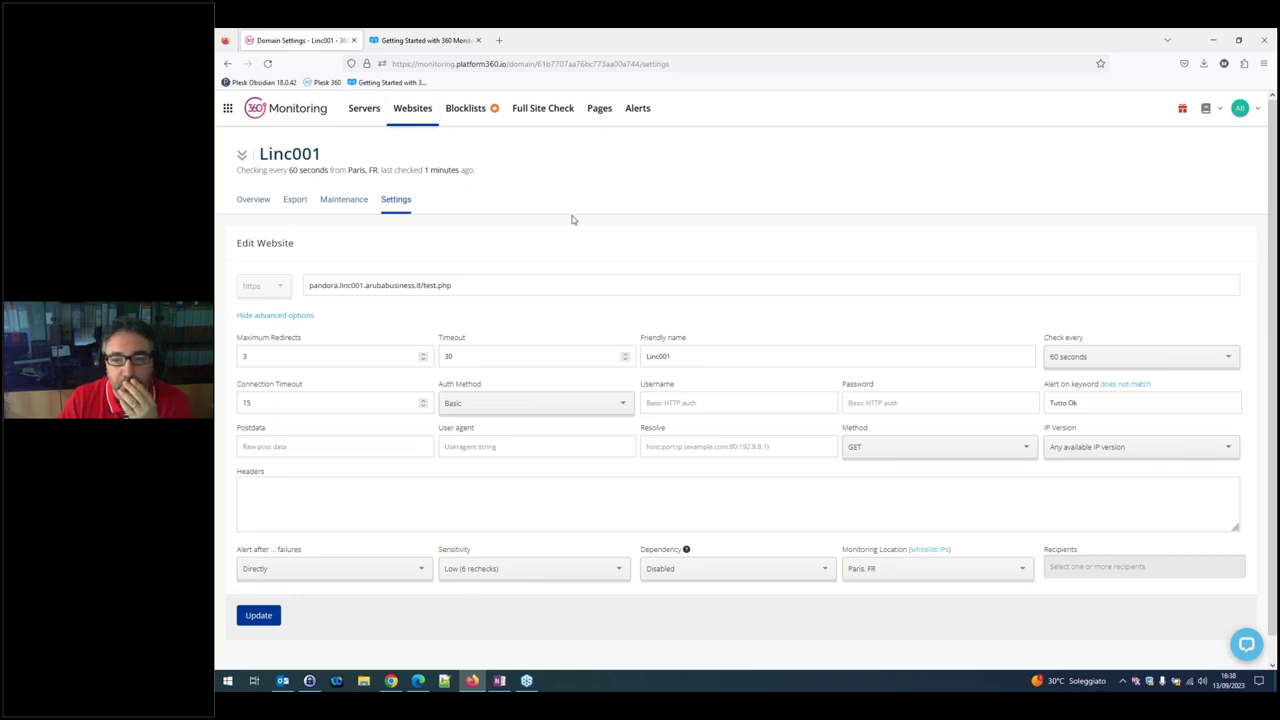
pyautogui.click(1088, 356)
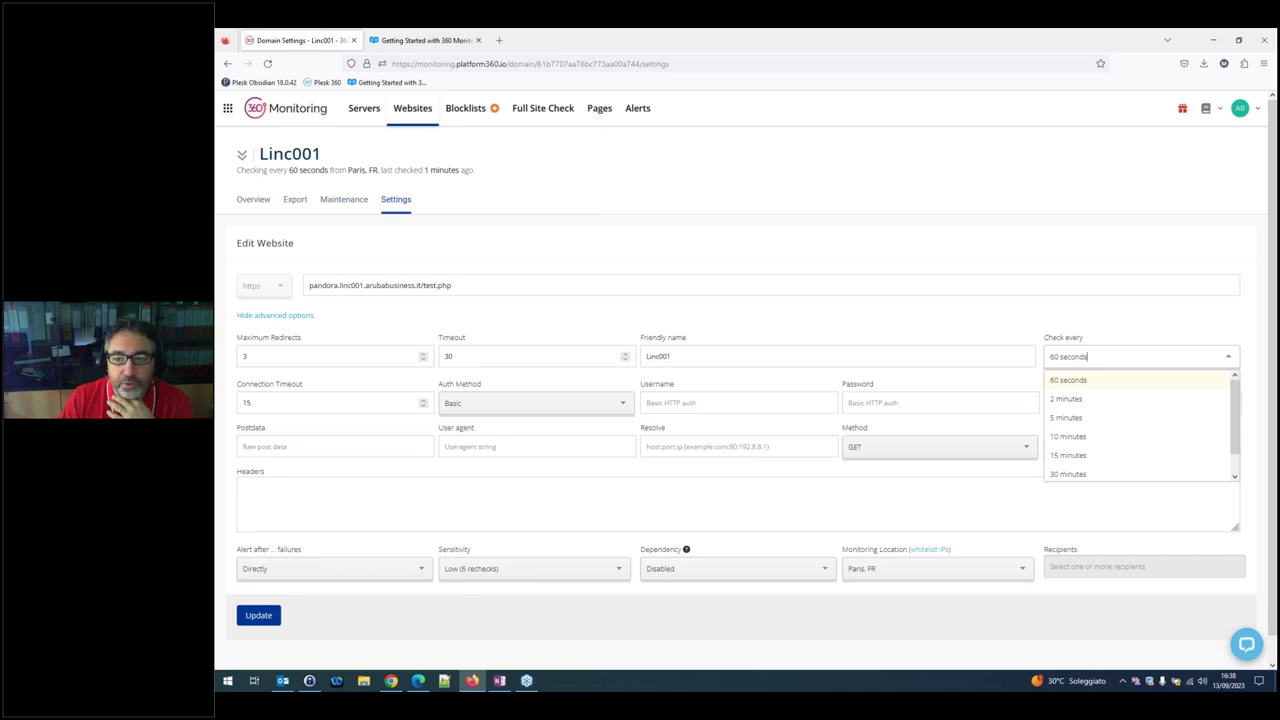
pyautogui.click(1068, 326)
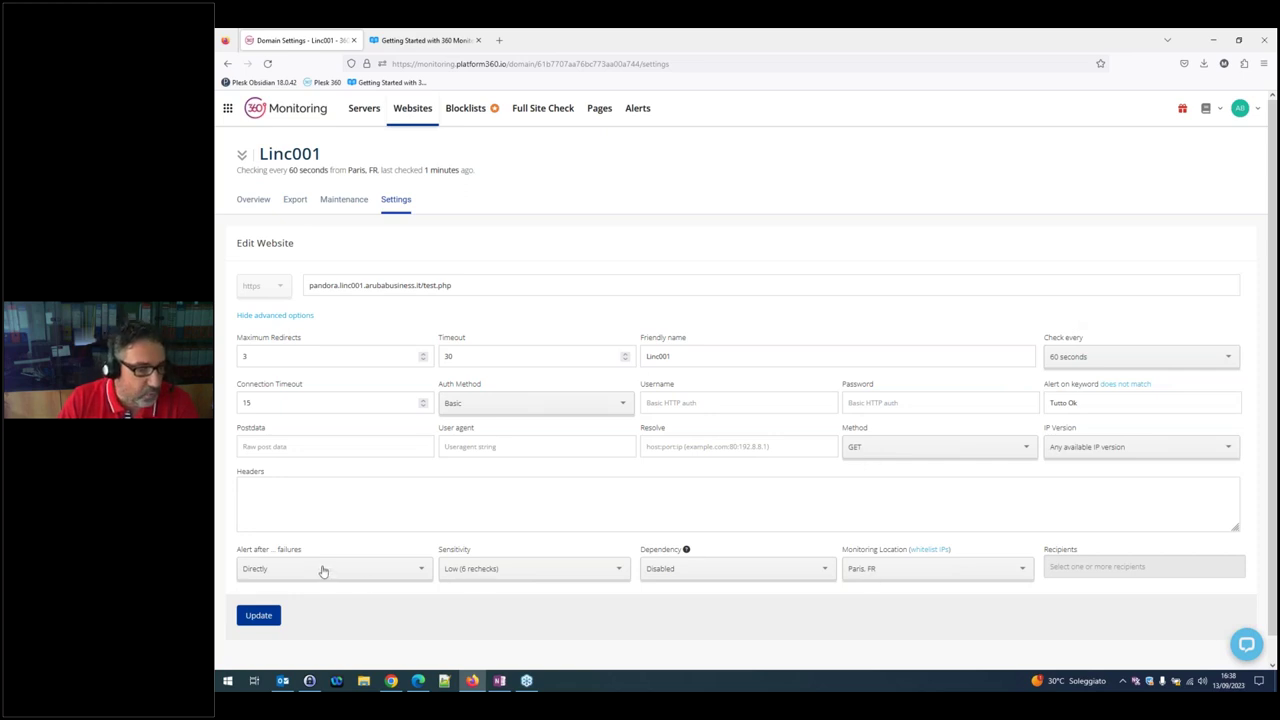
pyautogui.click(906, 574)
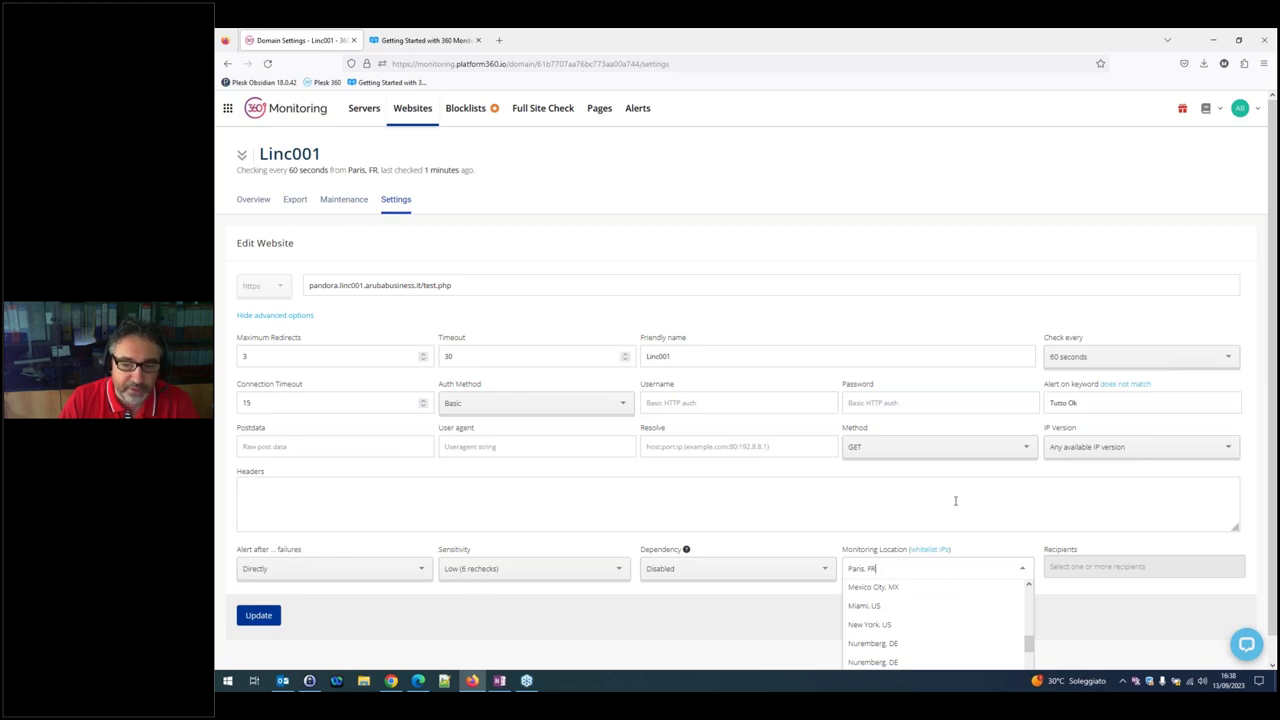
pyautogui.click(955, 500)
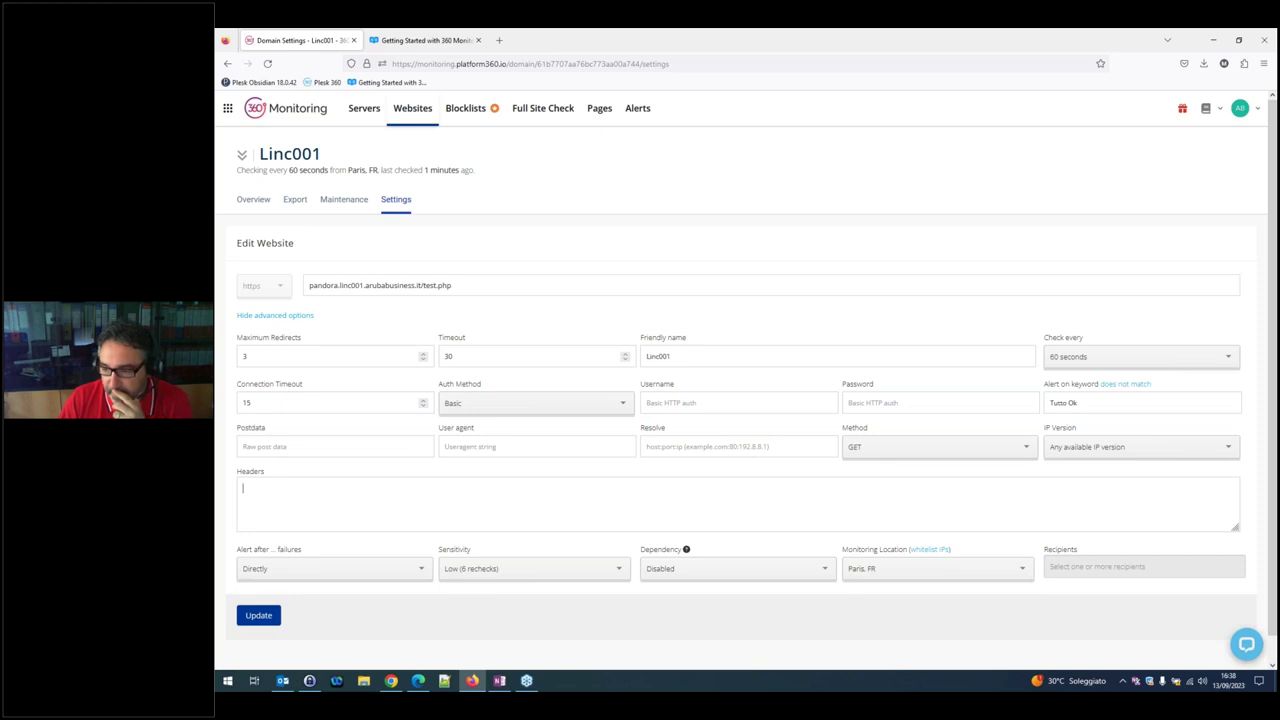
# Review the dashboard's alert timeline and its server and website views, and open the full servers list
pyautogui.click(228, 109)
pyautogui.click(258, 194)
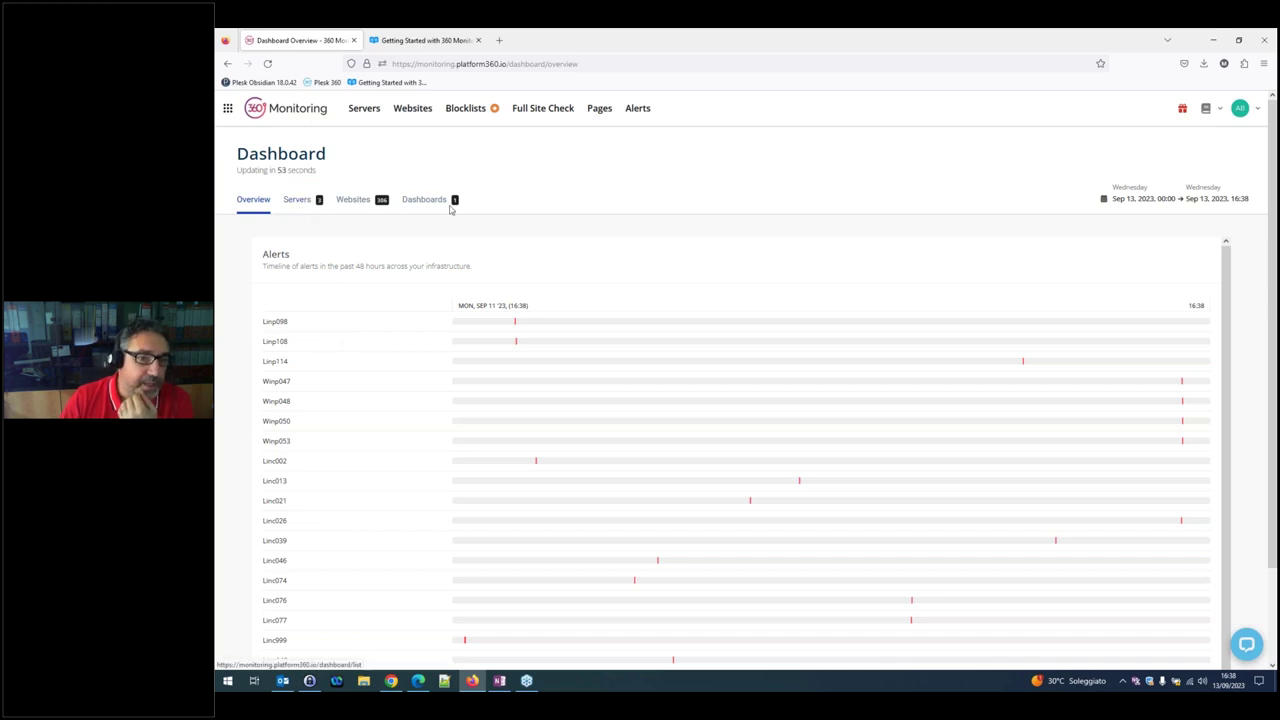
pyautogui.click(305, 210)
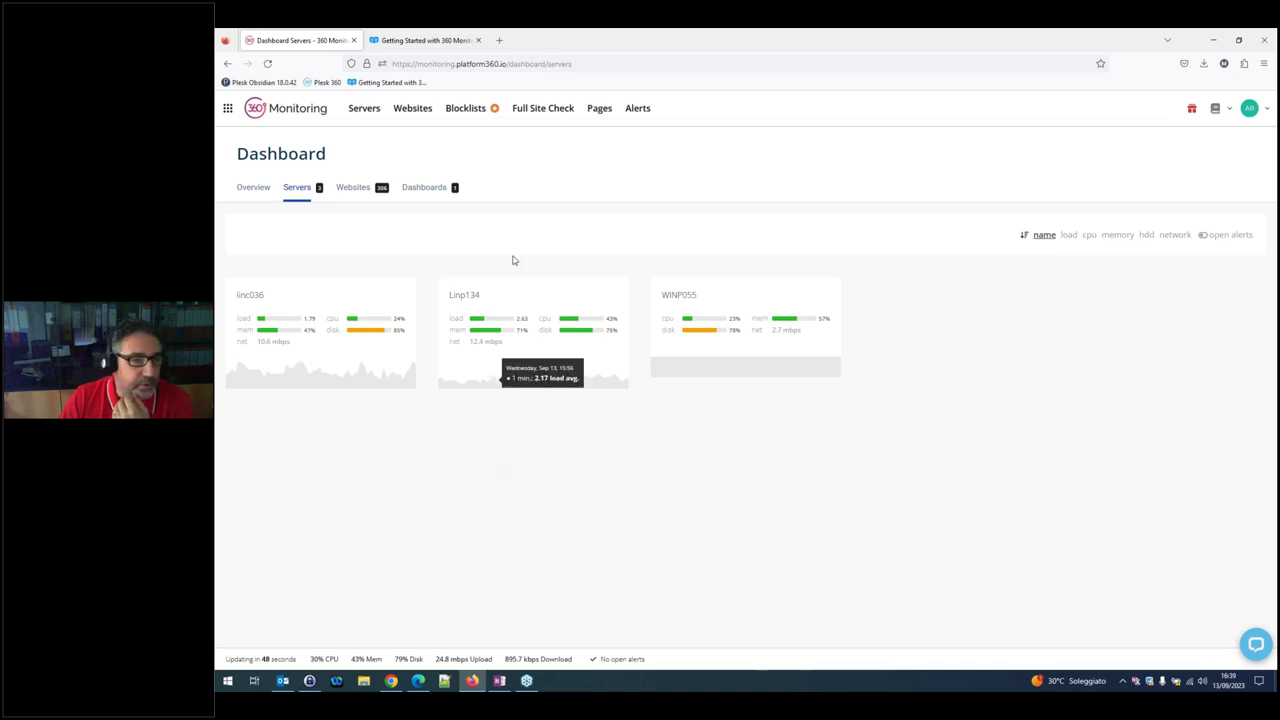
pyautogui.click(355, 191)
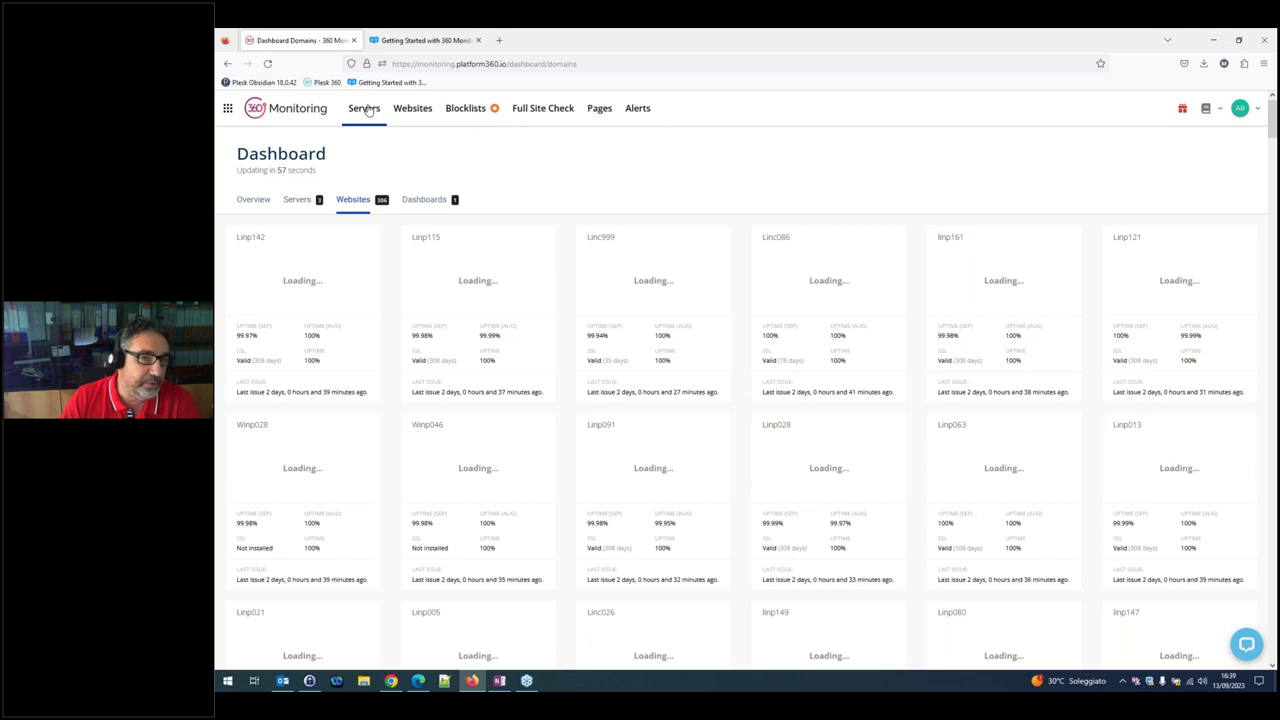
pyautogui.click(366, 109)
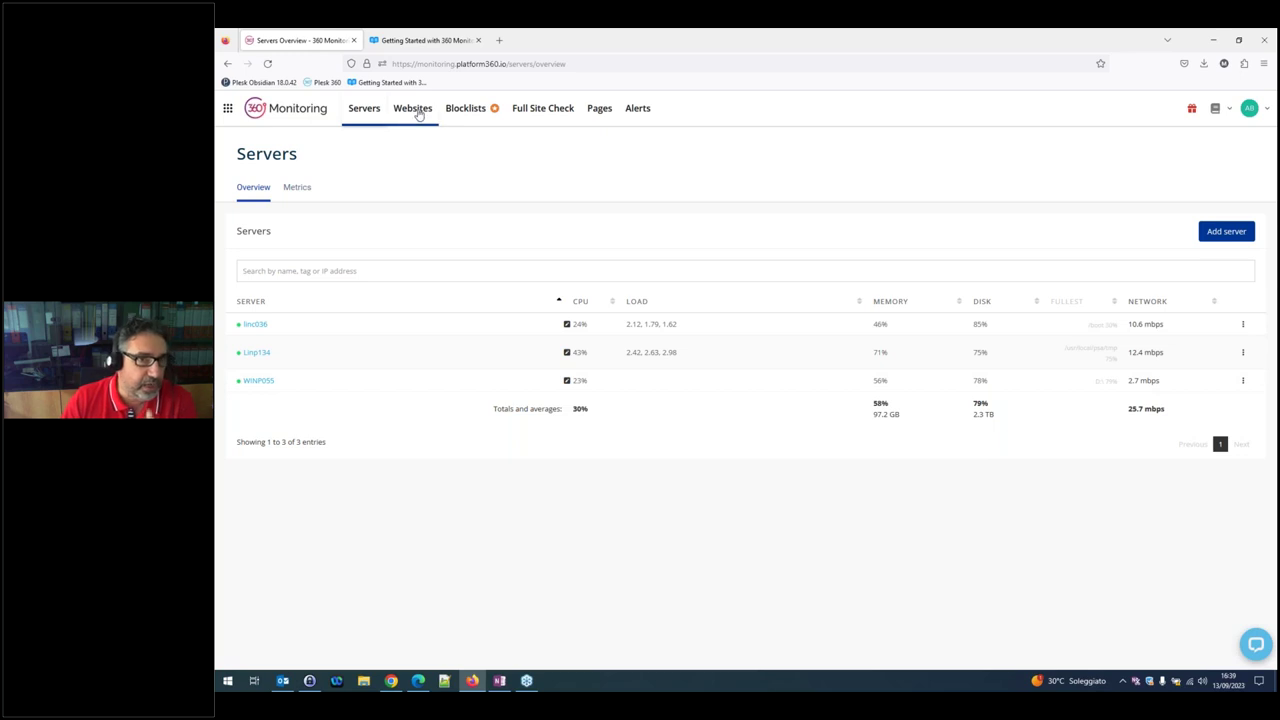
# Start a new website monitor with advanced options shown and set its URL to abcloudhosting.it/test.php
pyautogui.click(416, 110)
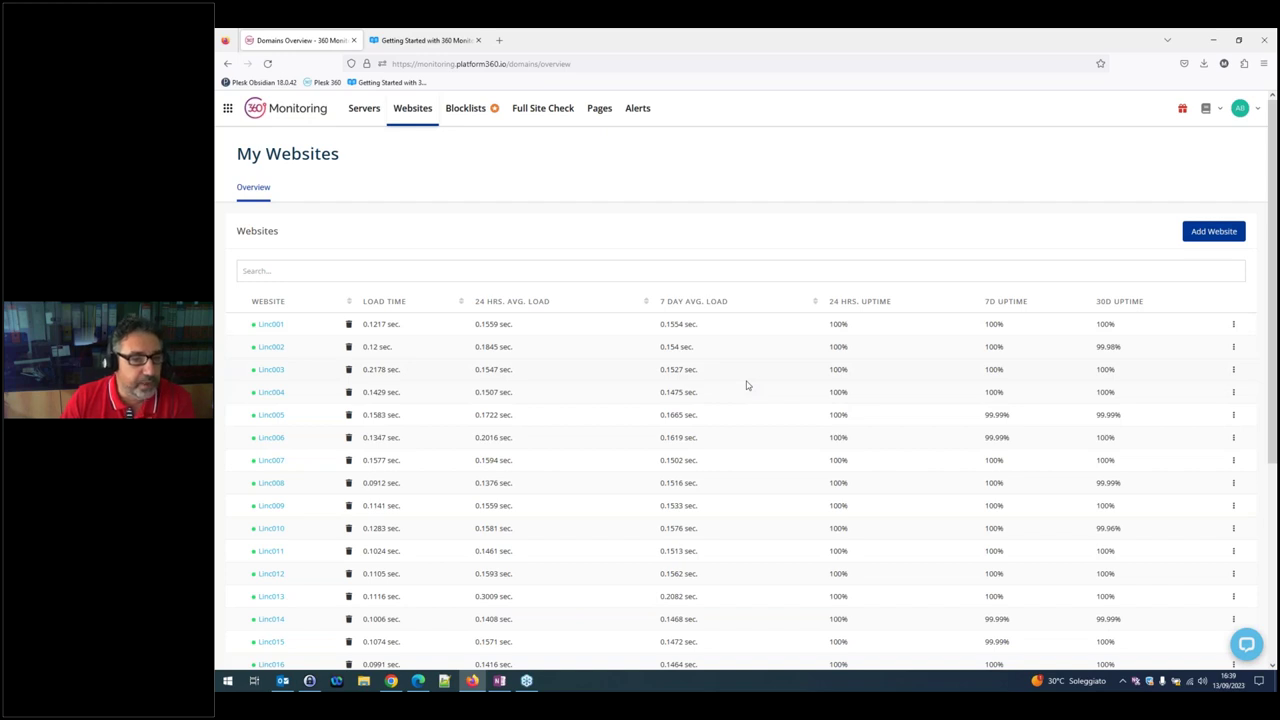
pyautogui.click(1203, 240)
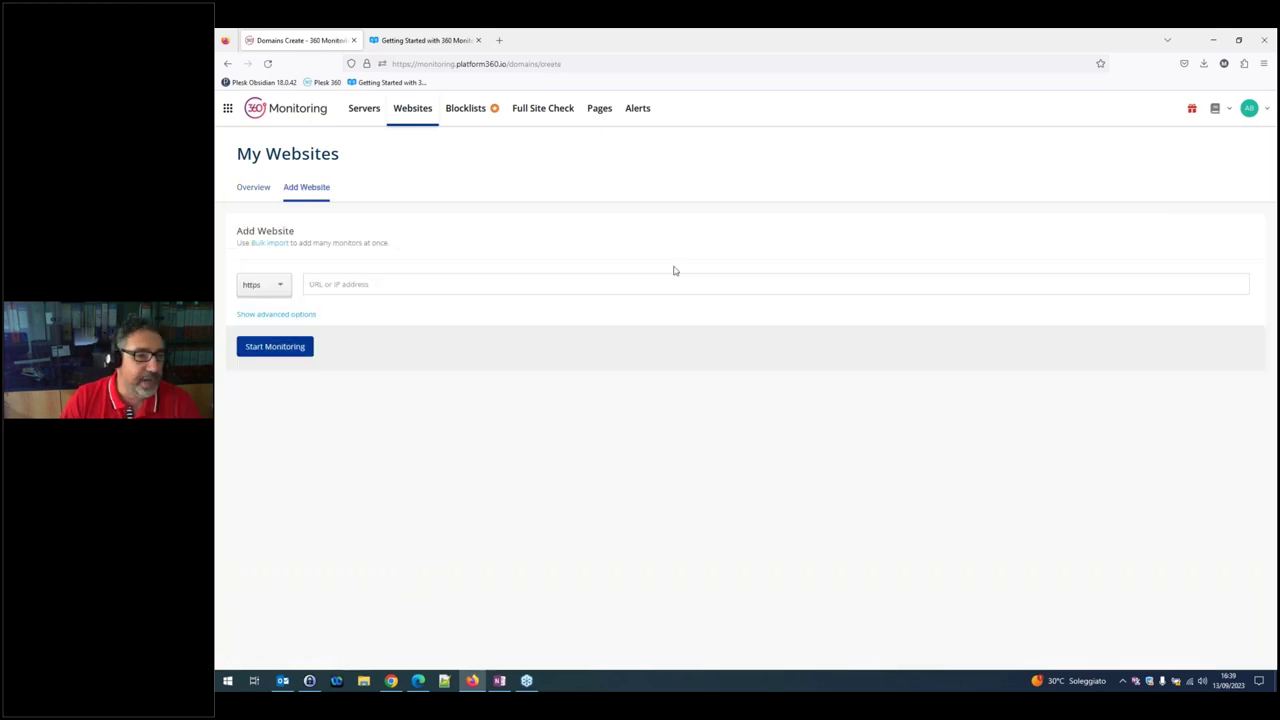
pyautogui.click(277, 316)
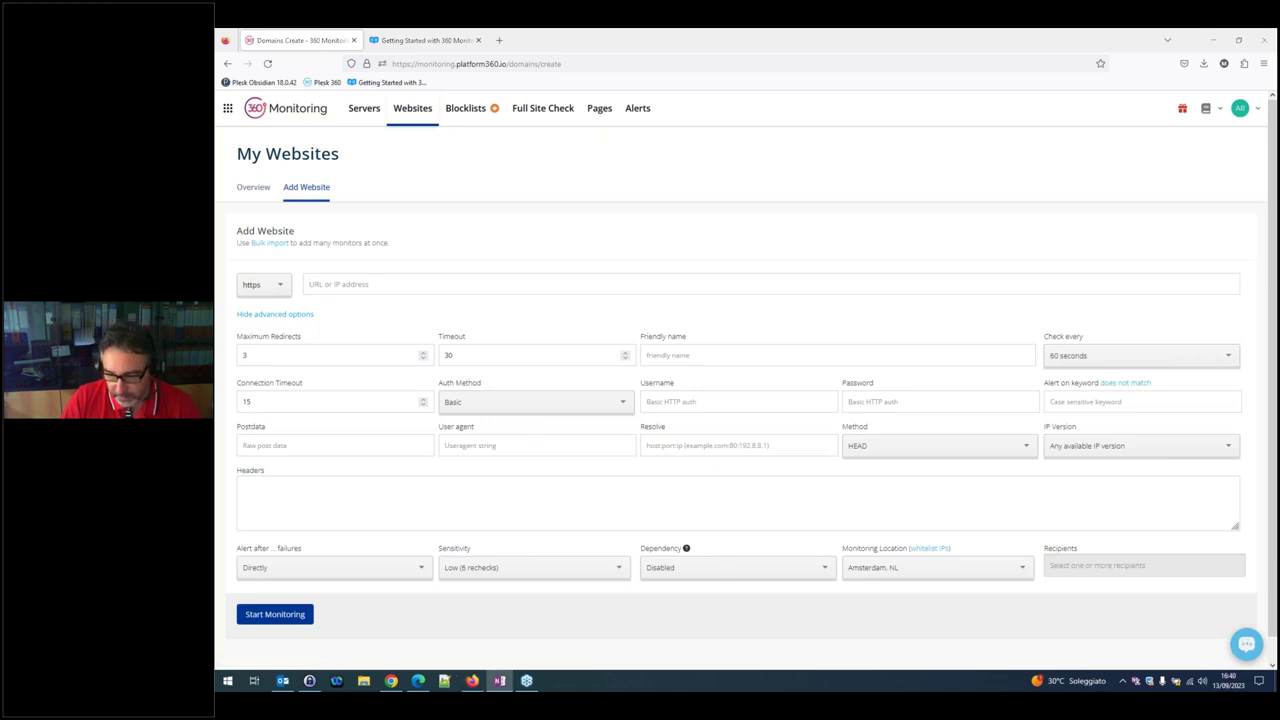
pyautogui.click(531, 286)
pyautogui.write('abcloudhosting.it/test.php')
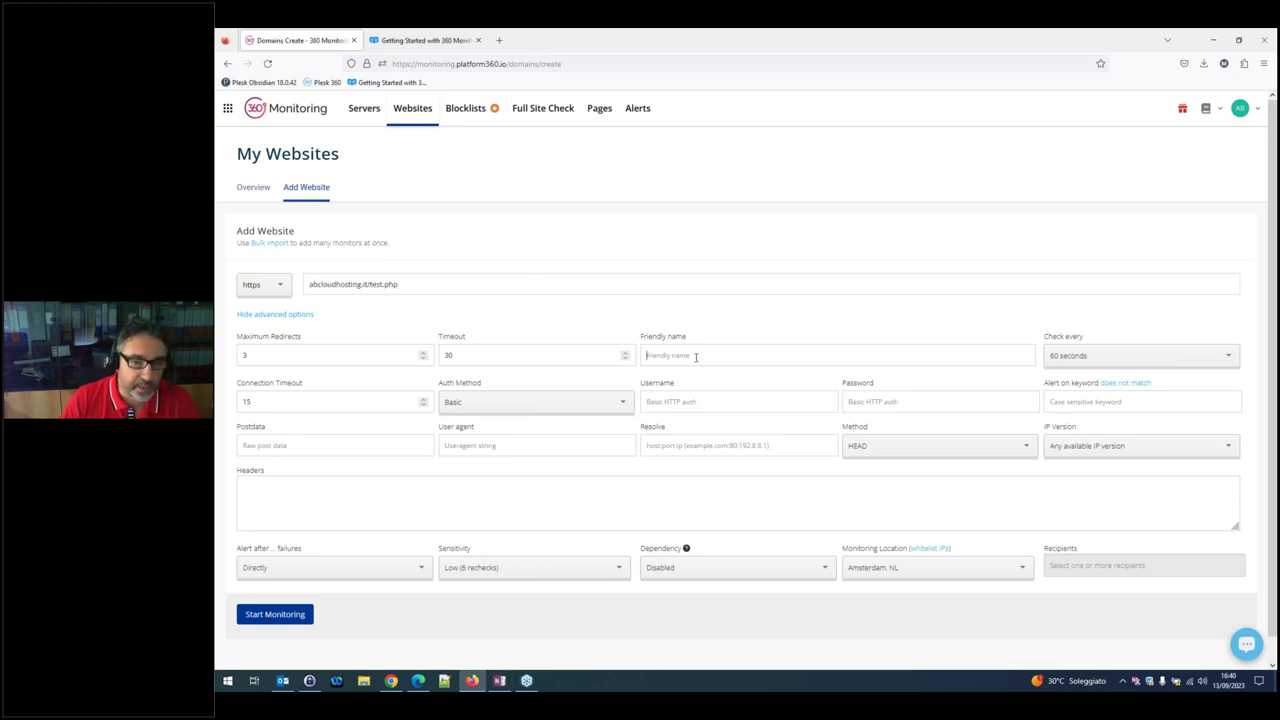
# Set the new monitor's friendly name to abcloudhosting.it
pyautogui.write('abcloudhosting.it/test.php')
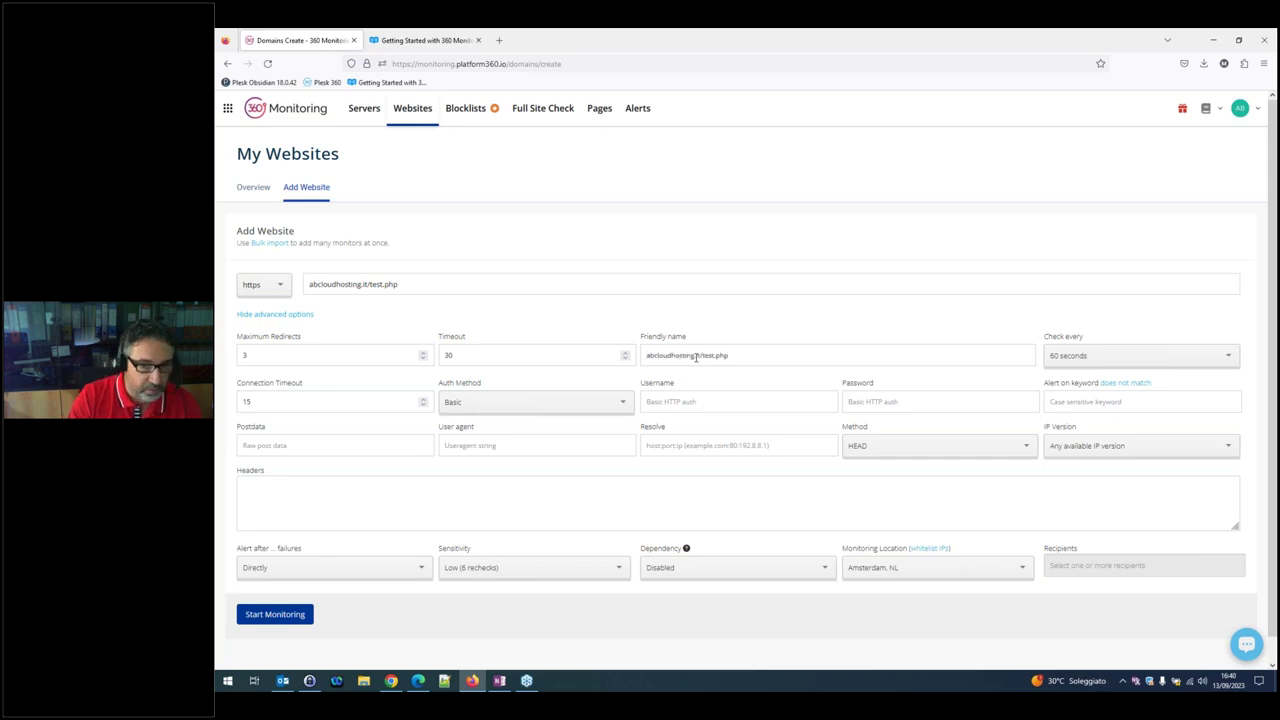
pyautogui.hotkey('shift', 'Left')
pyautogui.hotkey('shift', 'Left')
pyautogui.hotkey('shift', 'Left')
pyautogui.hotkey('shift', 'Left')
pyautogui.hotkey('shift', 'Left')
pyautogui.hotkey('shift', 'Left')
pyautogui.hotkey('shift', 'Left')
pyautogui.hotkey('shift', 'Left')
pyautogui.hotkey('shift', 'Left')
pyautogui.press('BackSpace')
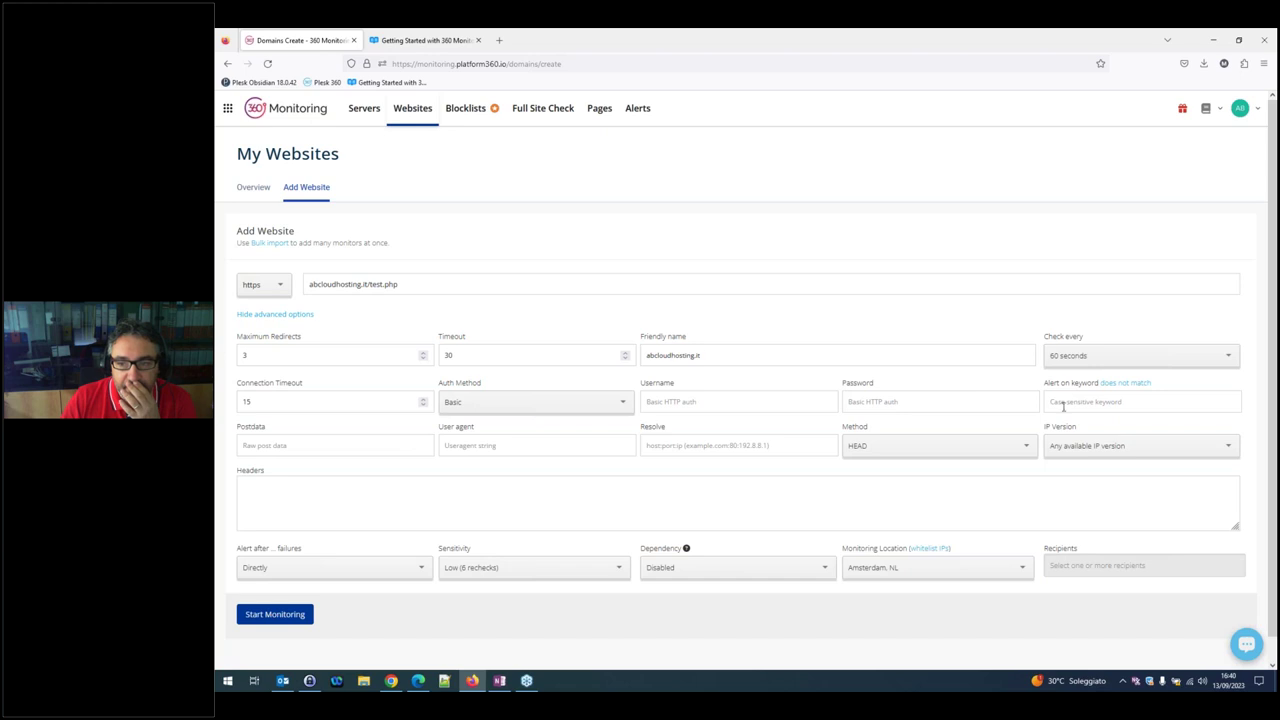
# Set the new monitor's method to GET and its alert keyword to "Tutto Ok"
pyautogui.click(908, 450)
pyautogui.click(863, 487)
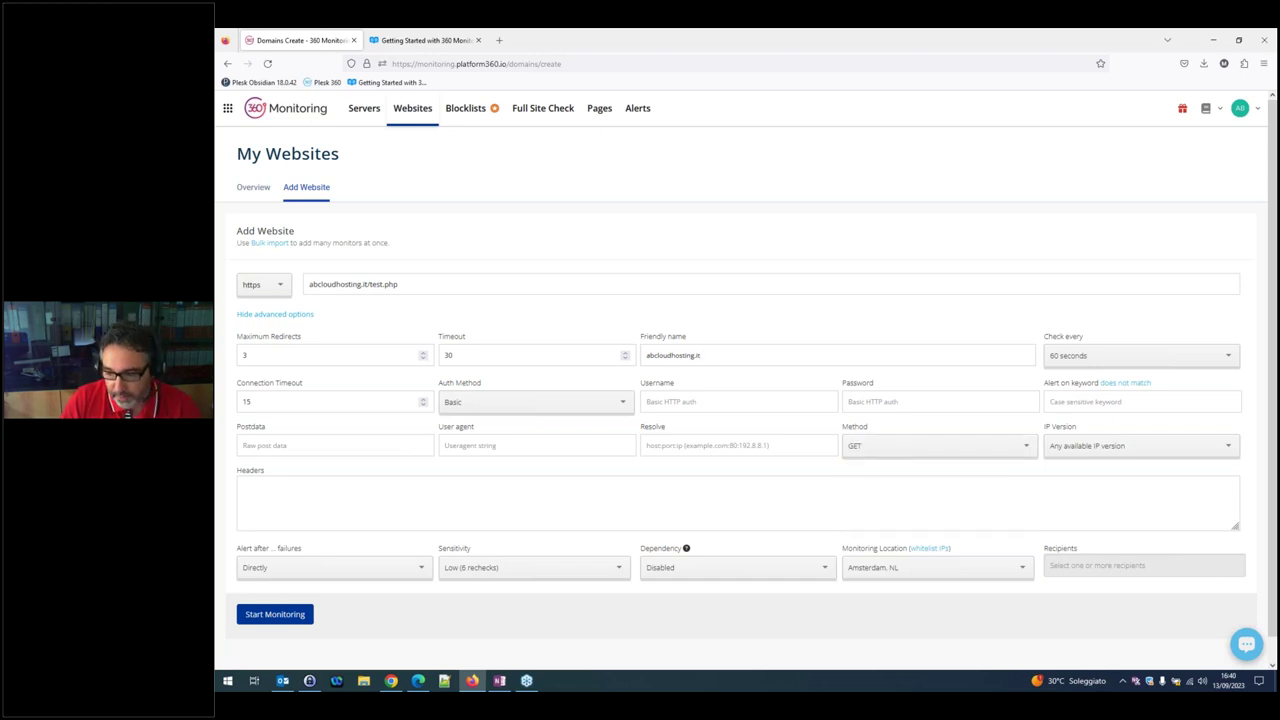
pyautogui.hotkey('alt', 'Tab')
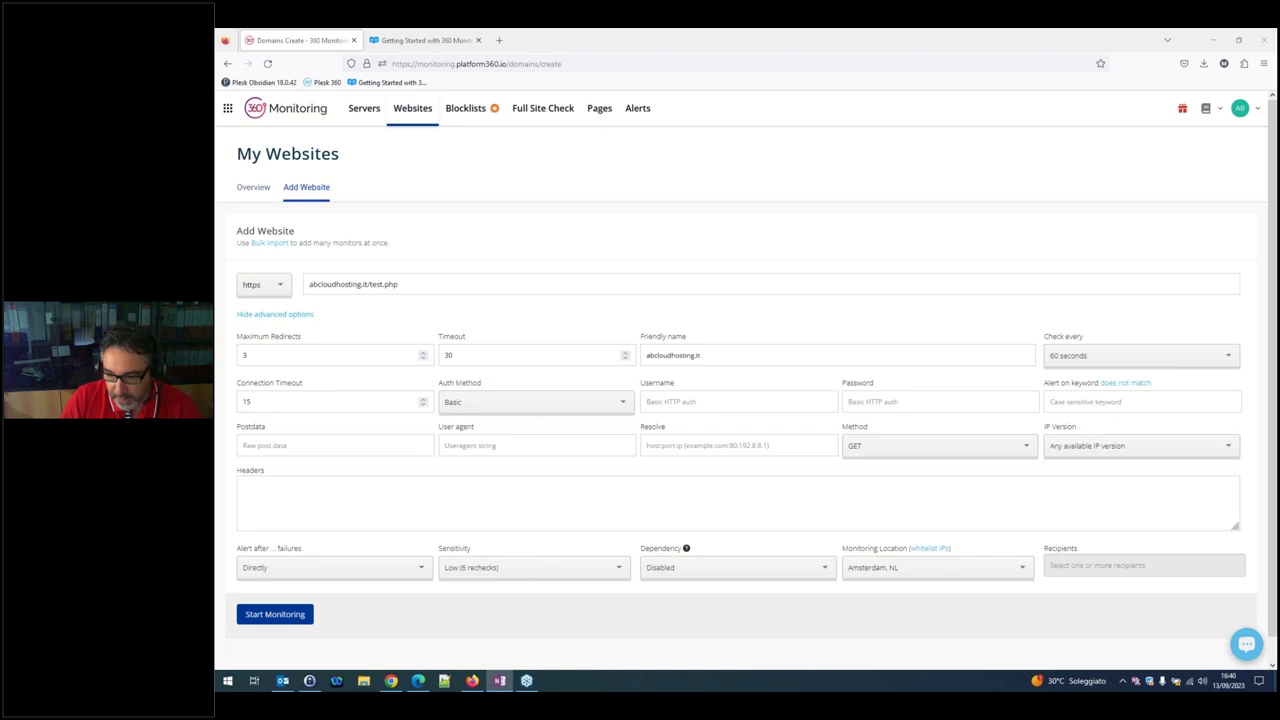
pyautogui.click(1121, 402)
pyautogui.write('Tutto Ok')
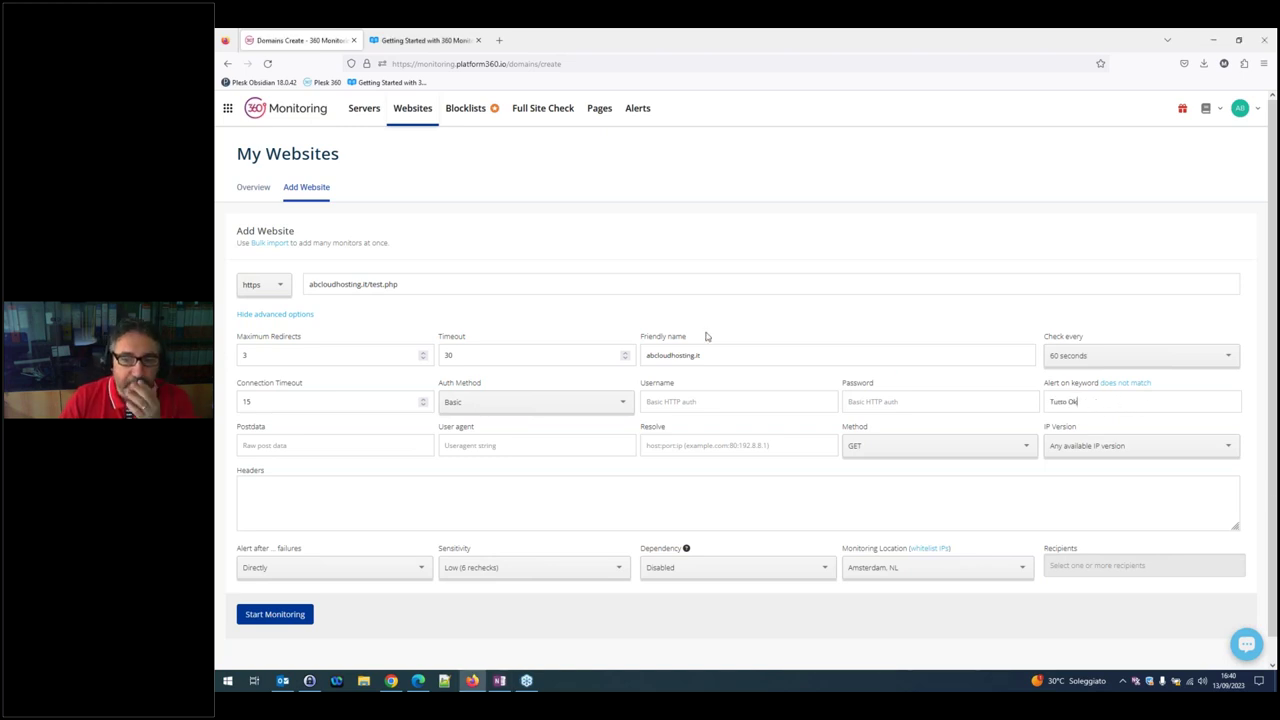
# Check the content of abcloudhosting.it/test.php in a separate browser tab and return to the new monitor's form
pyautogui.moveTo(440, 286); pyautogui.dragTo(305, 281)
pyautogui.hotkey('ctrl', 'c')
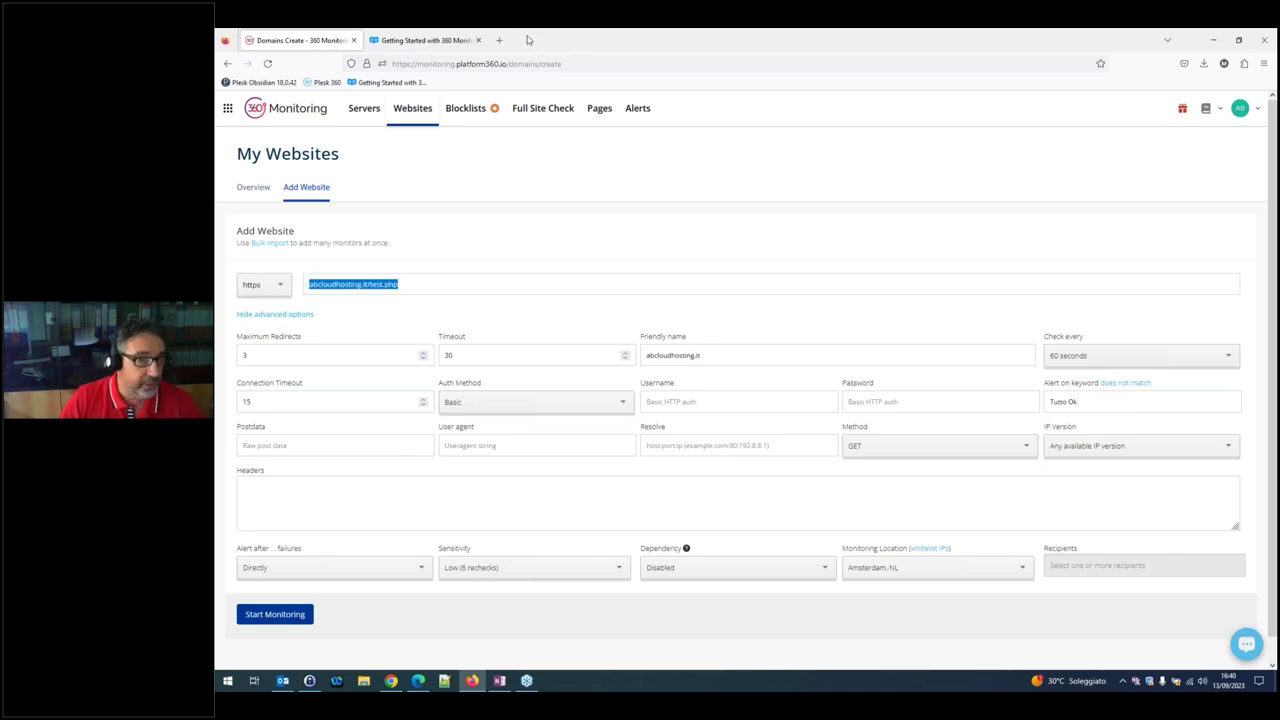
pyautogui.click(498, 40)
pyautogui.hotkey('ctrl', 'v')
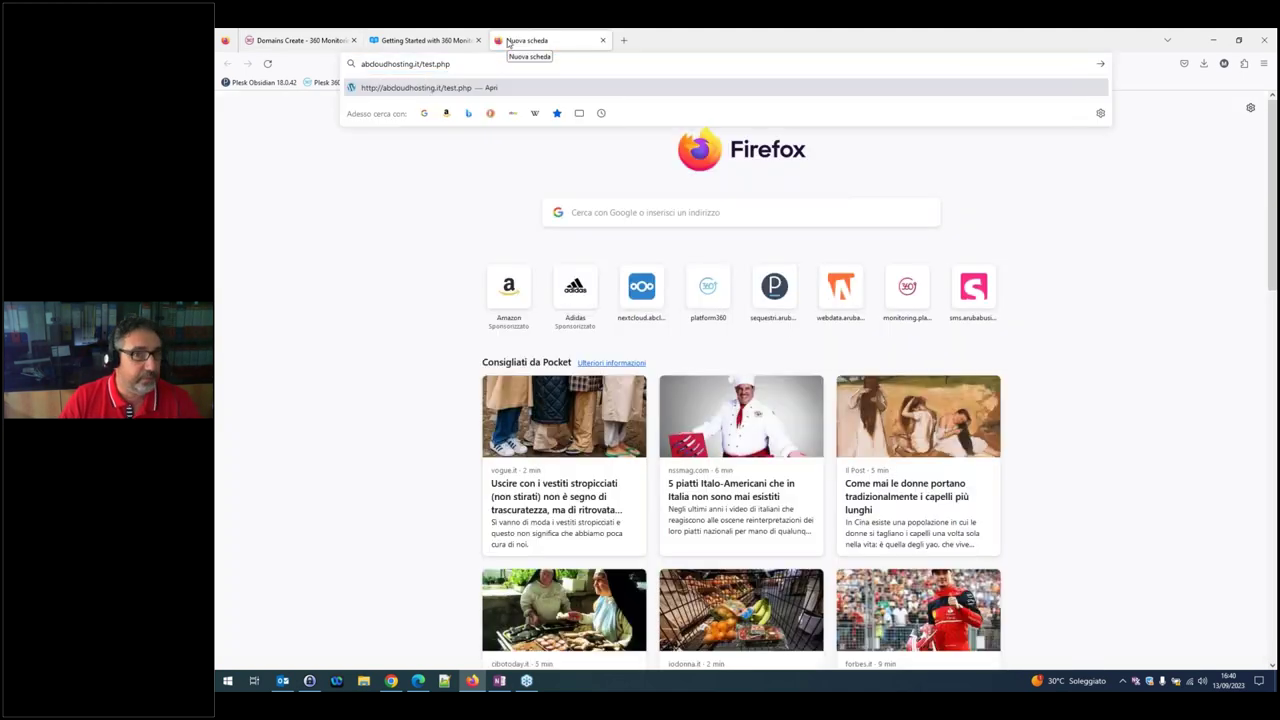
pyautogui.press('Return')
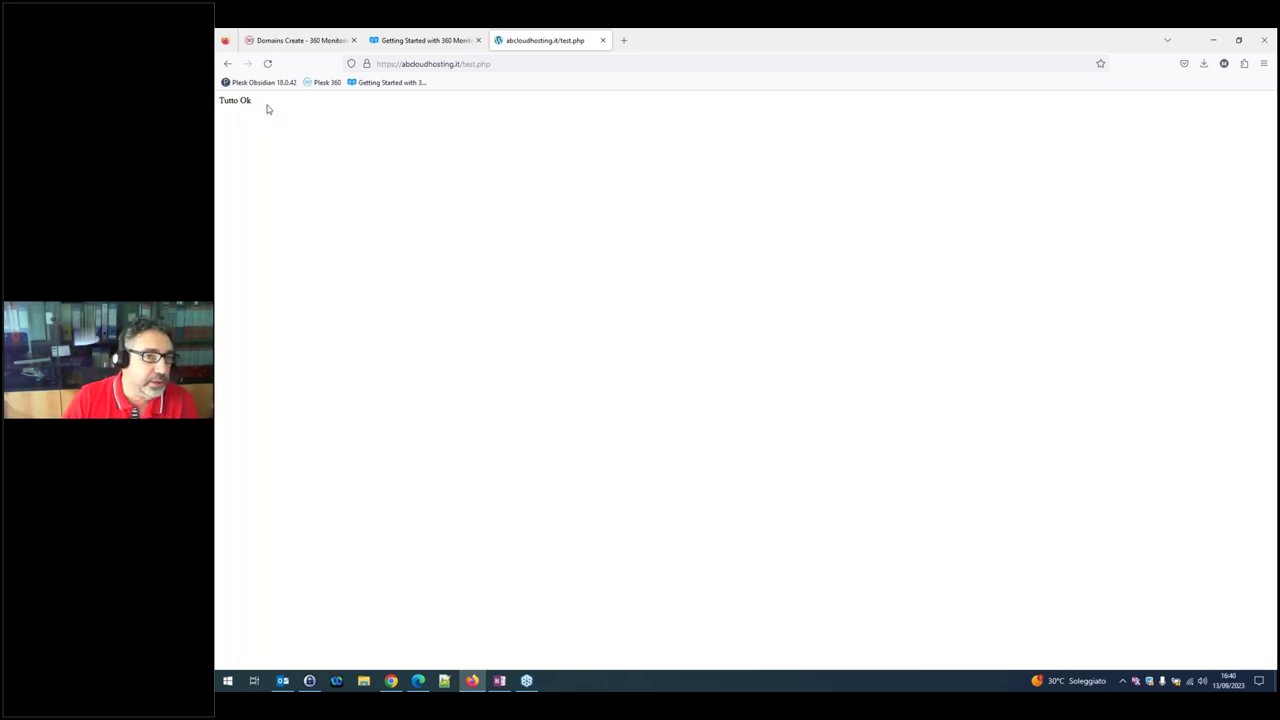
pyautogui.click(602, 40)
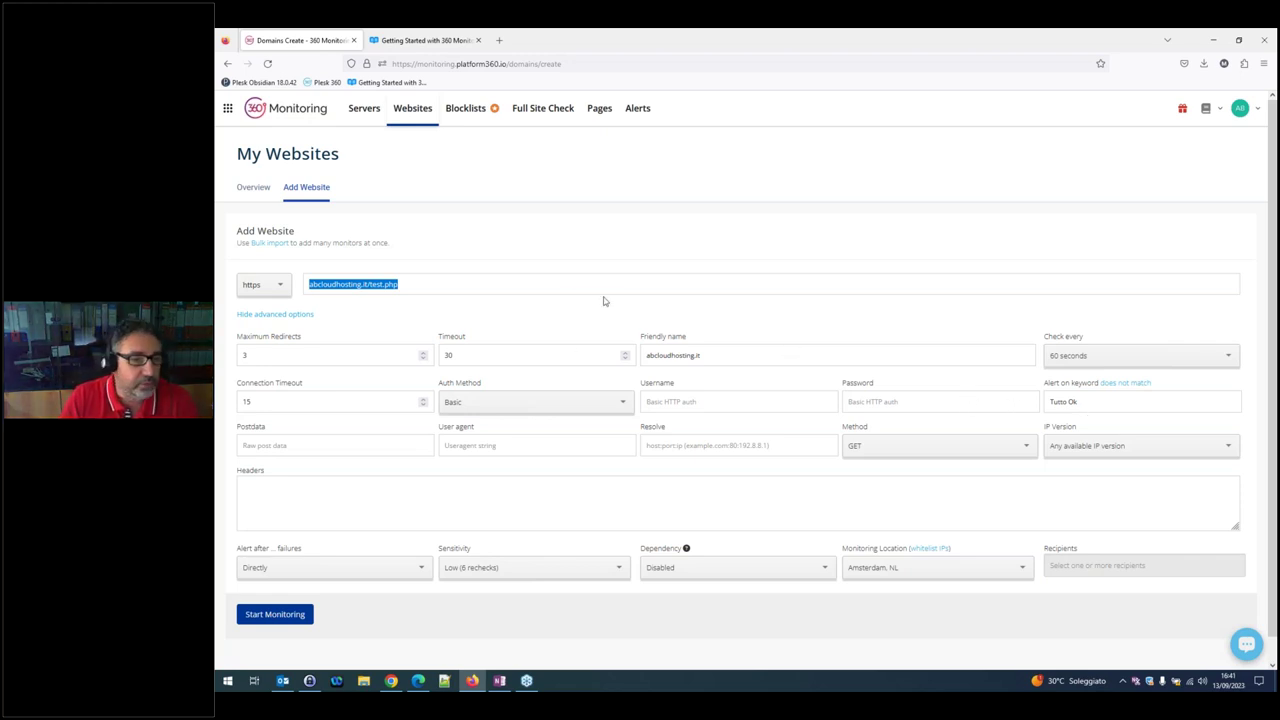
# Create the website monitor and open the abcloudhosting.it entry by searching the websites list
pyautogui.click(280, 618)
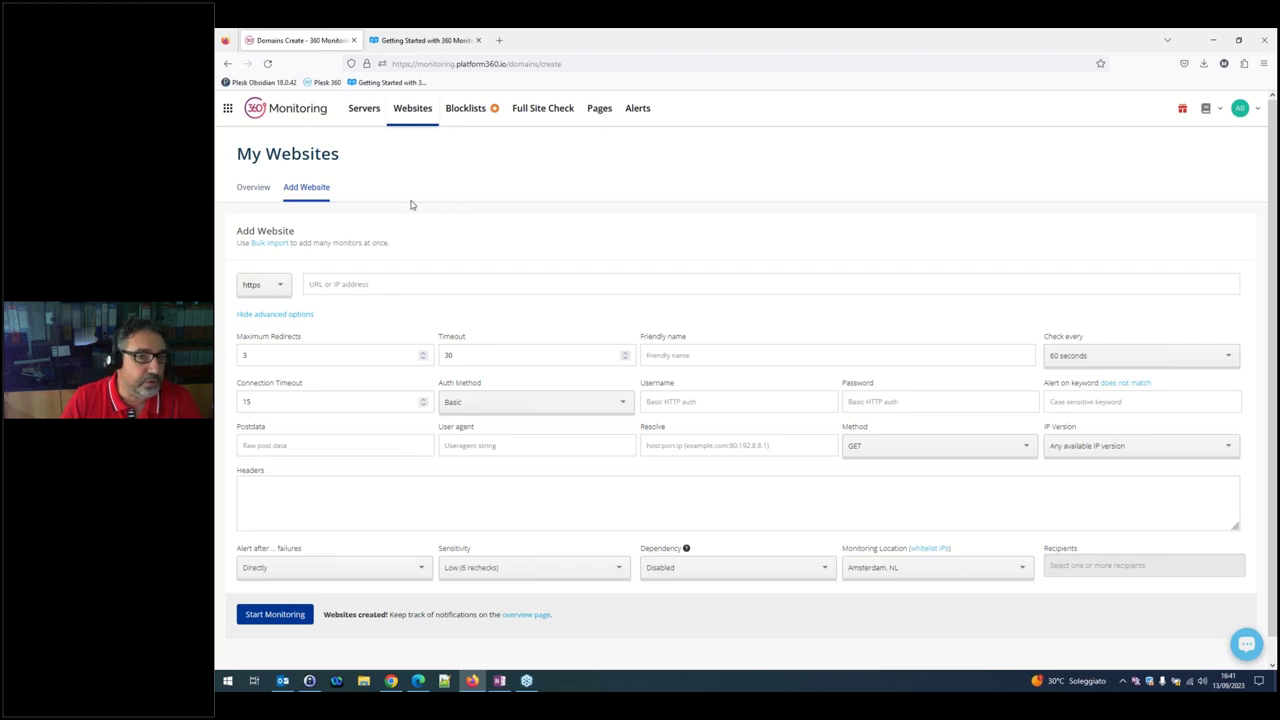
pyautogui.click(414, 112)
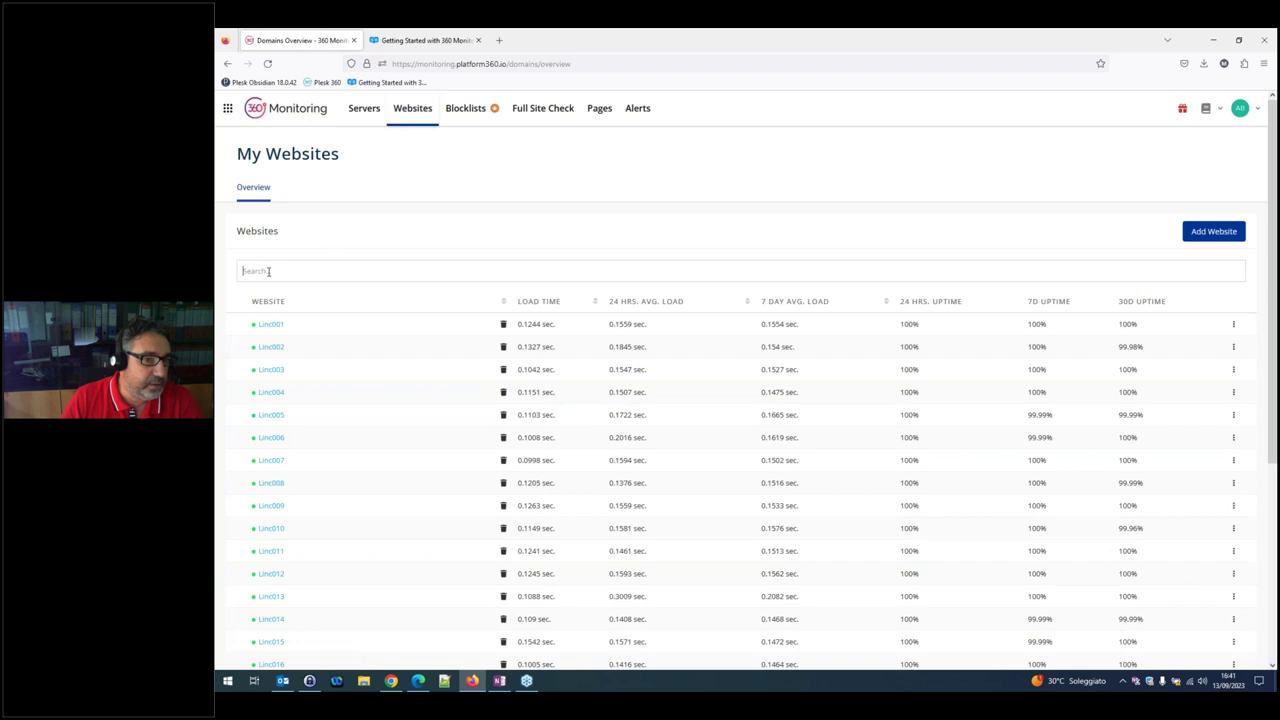
pyautogui.click(268, 271)
pyautogui.write('abc')
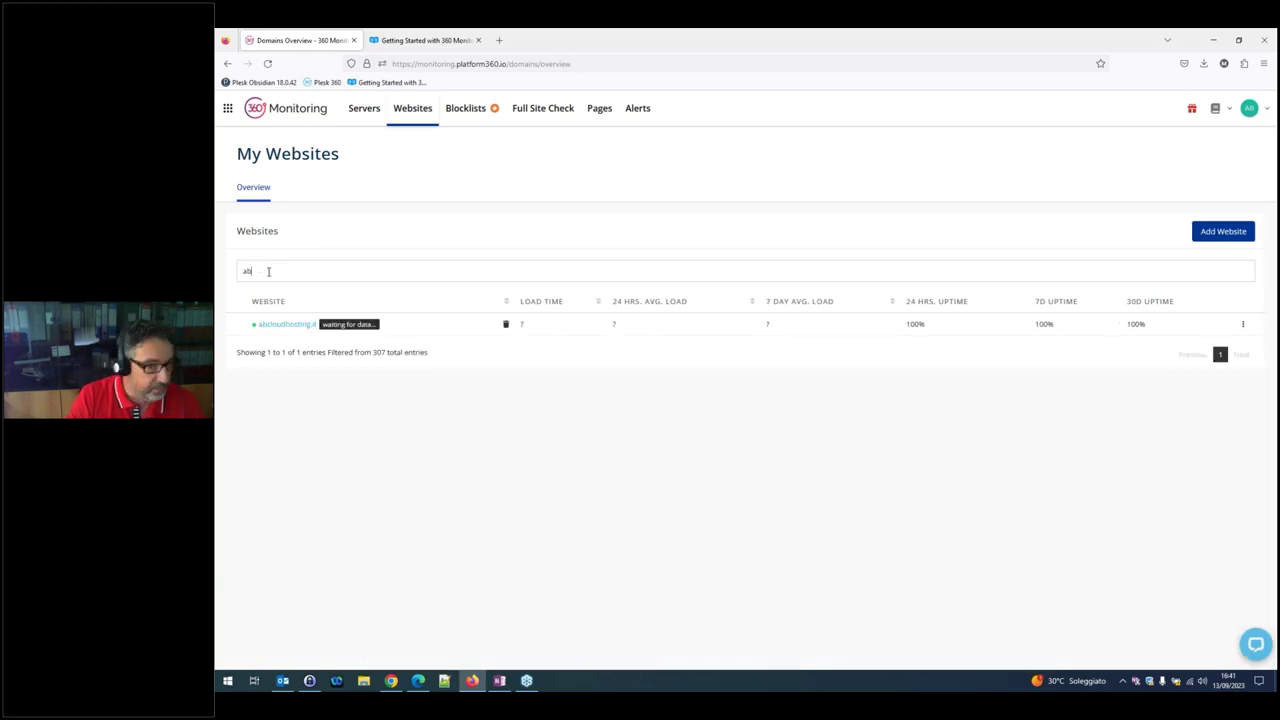
pyautogui.click(291, 329)
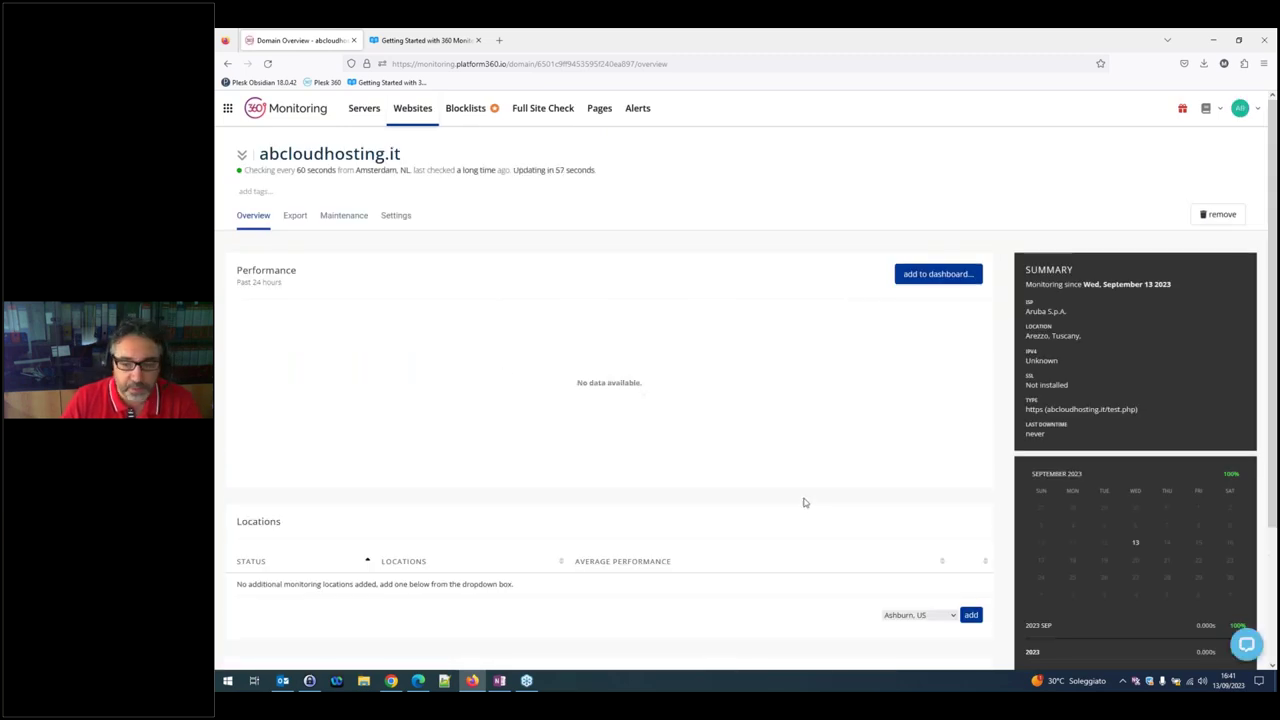
# Add Helsinki, FI as an additional monitoring location for abcloudhosting.it
pyautogui.click(904, 617)
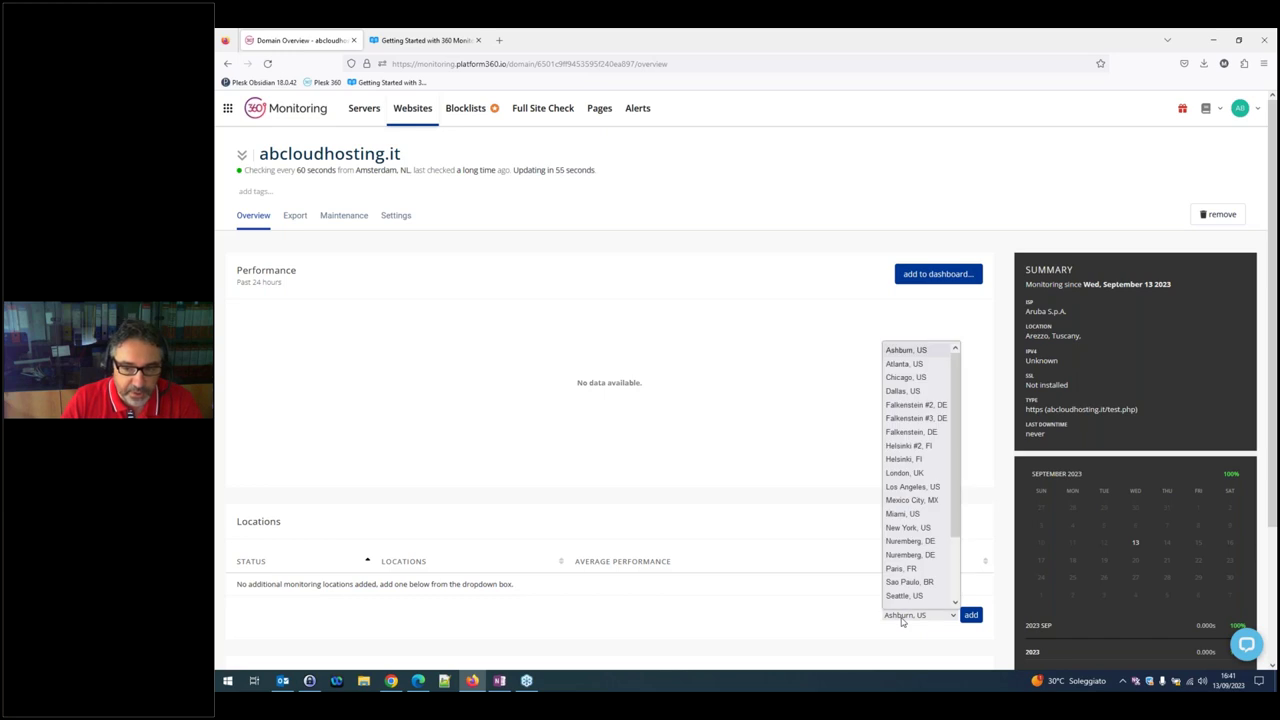
pyautogui.scroll(-1, 912, 410)
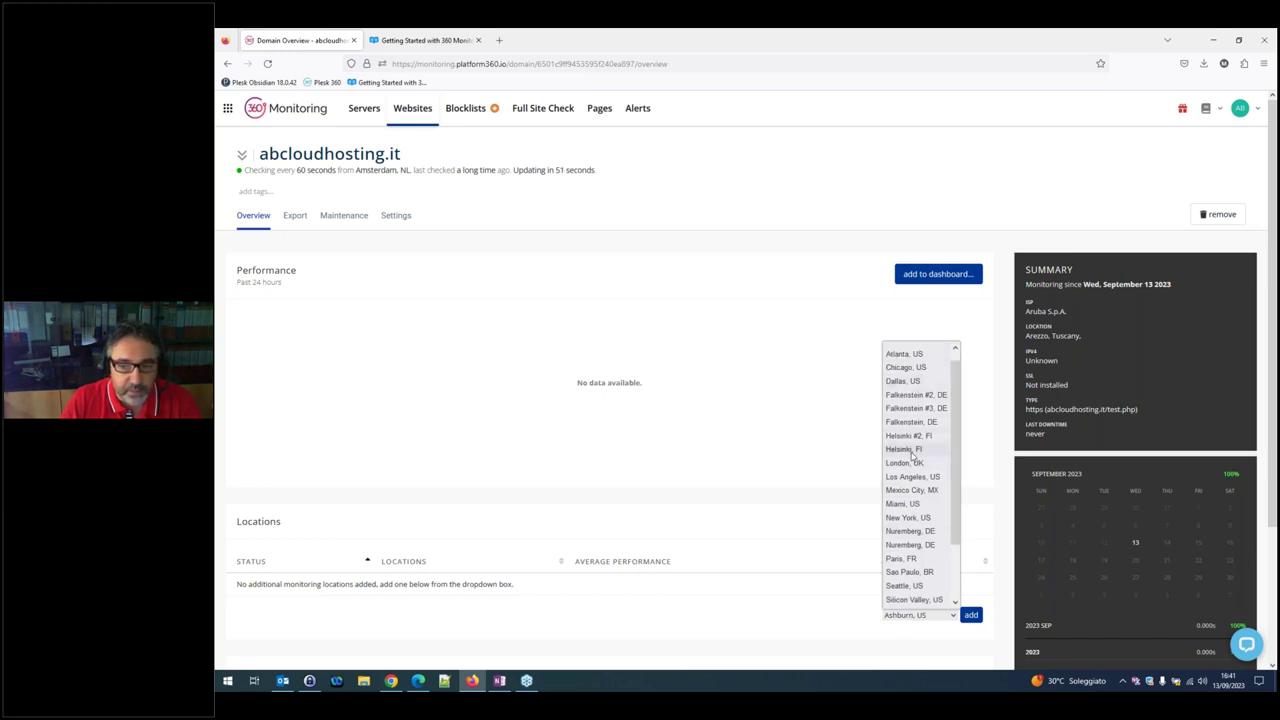
pyautogui.click(898, 452)
pyautogui.click(970, 617)
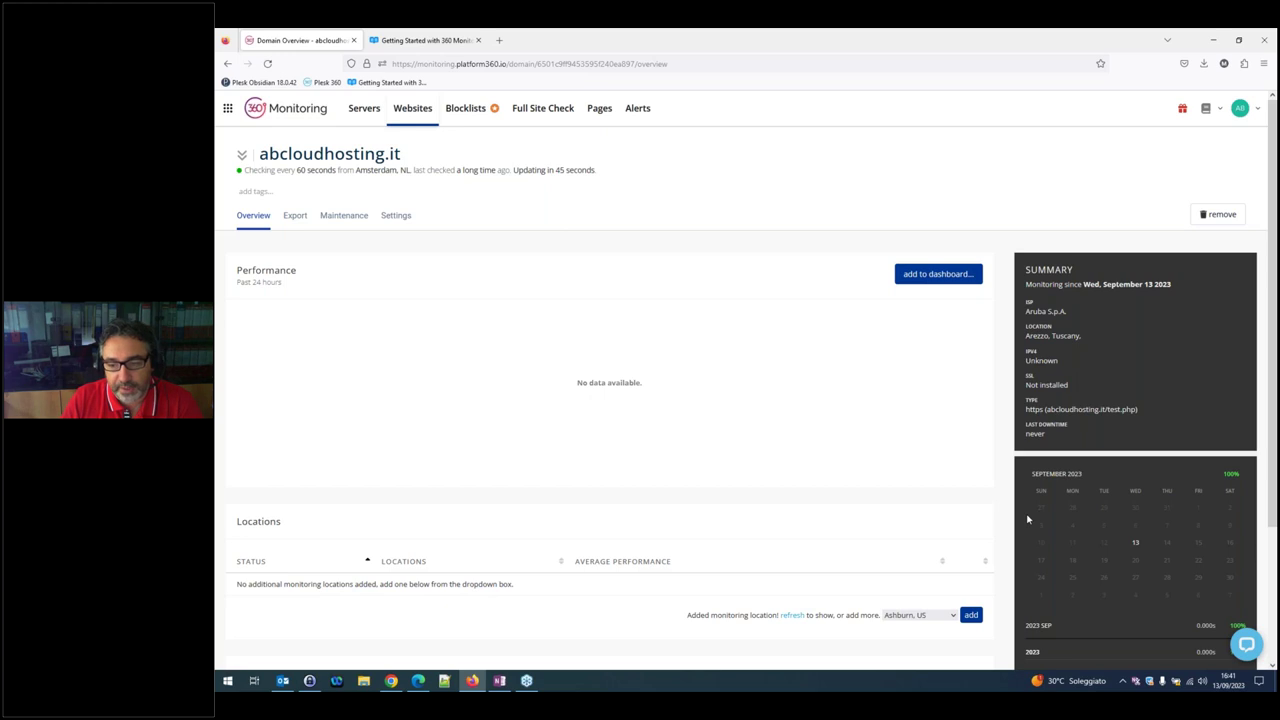
# Review the abcloudhosting.it monitor's uptime calendar, performance chart, locations and events
pyautogui.moveTo(1094, 550)
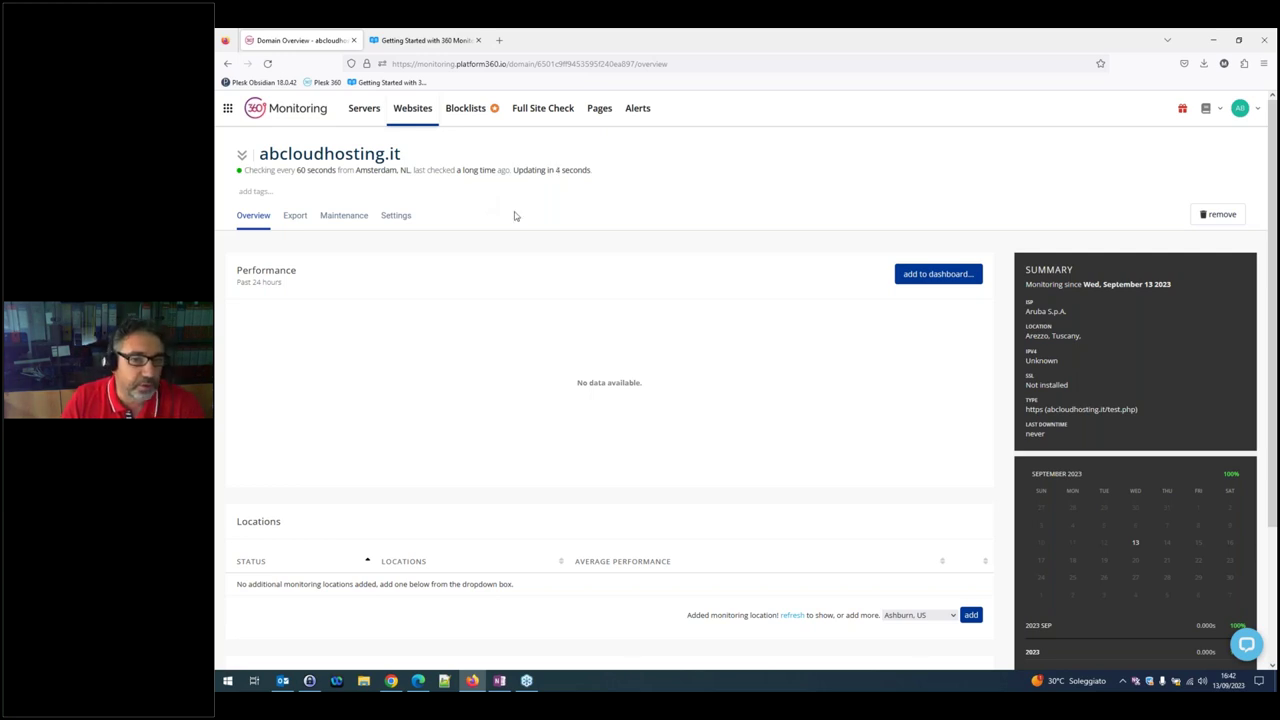
pyautogui.scroll(-1, 1075, 505)
pyautogui.scroll(-1, 1075, 509)
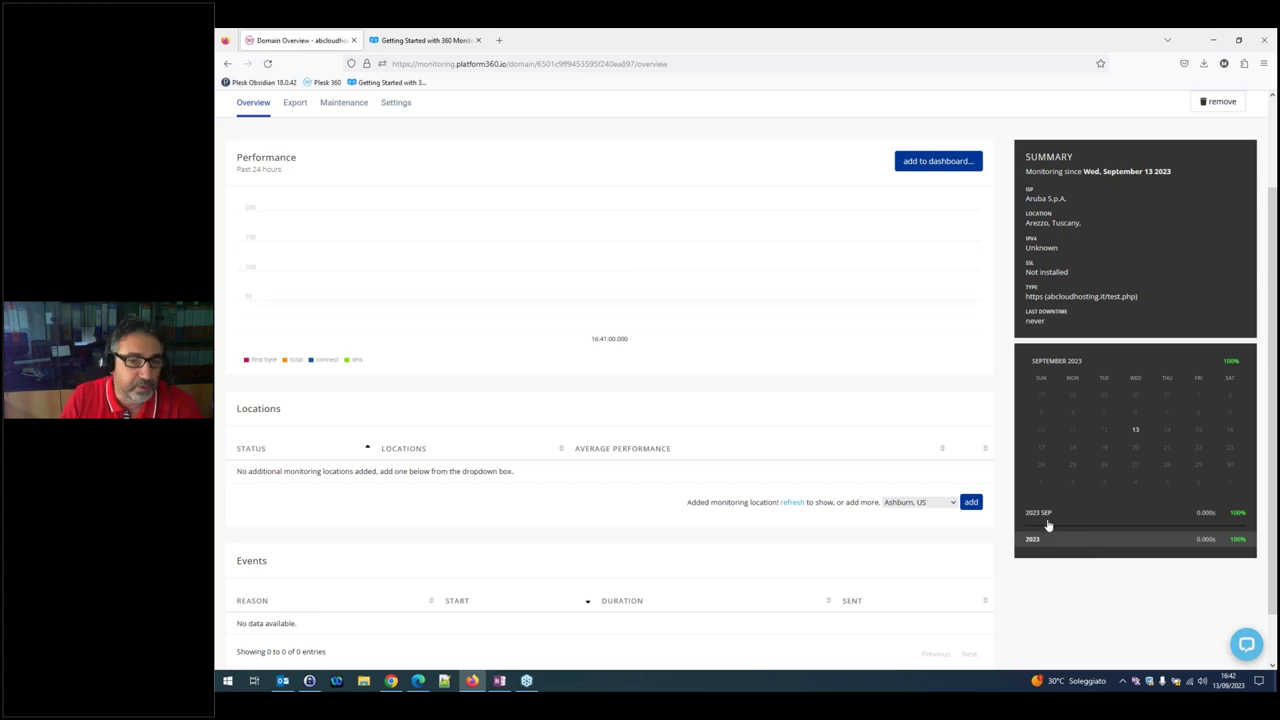
pyautogui.moveTo(504, 333)
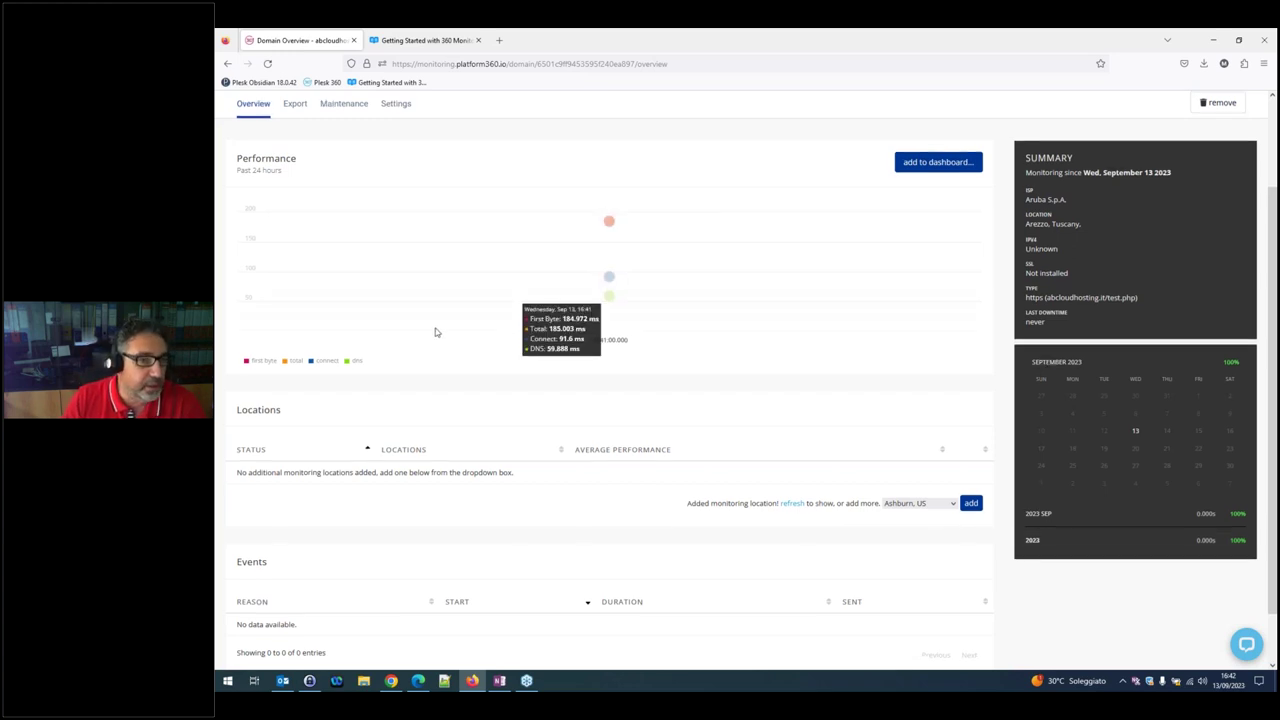
pyautogui.scroll(2, 435, 332)
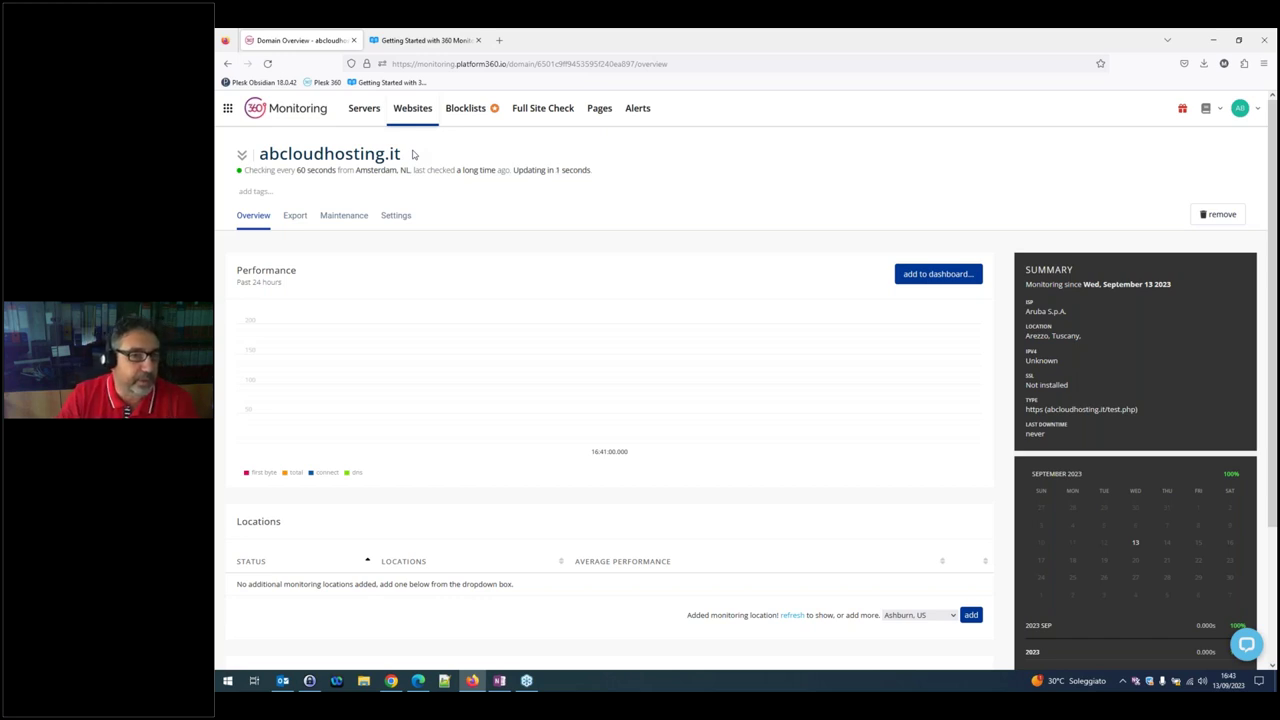
pyautogui.moveTo(322, 350)
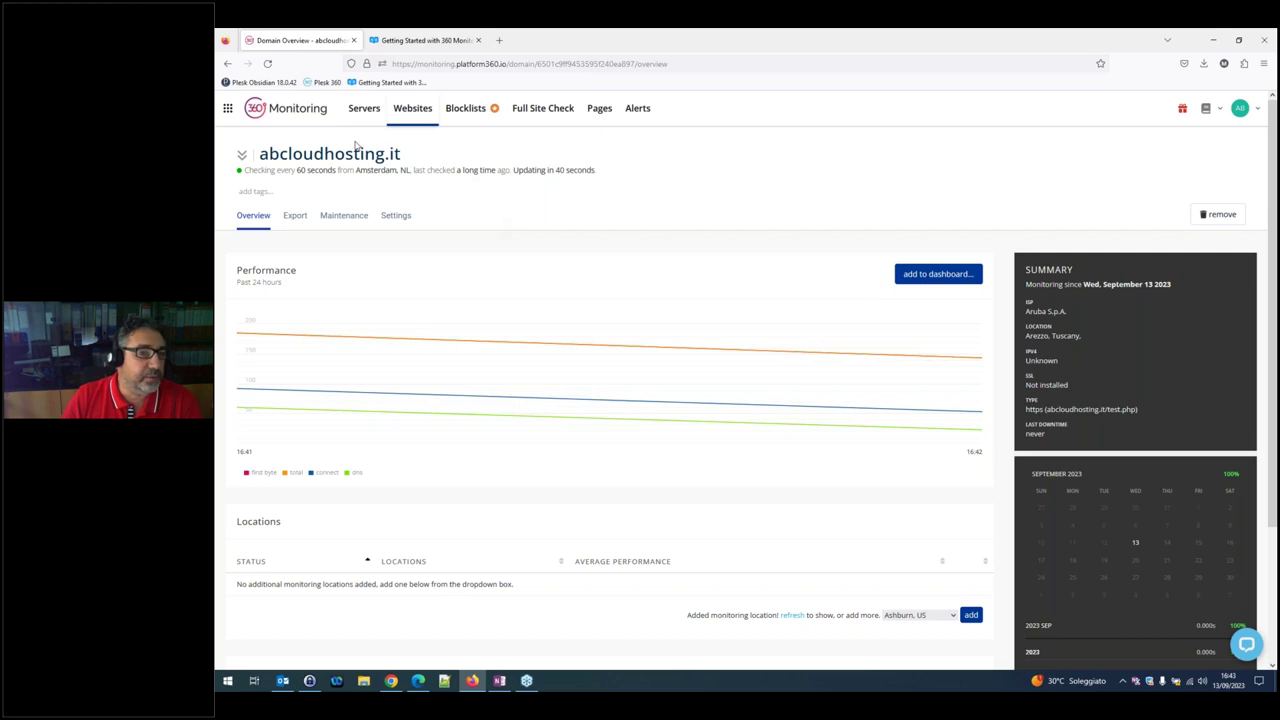
# Review the Linux and Windows agent installation instructions for adding a server, and close them from the servers overview
pyautogui.click(364, 110)
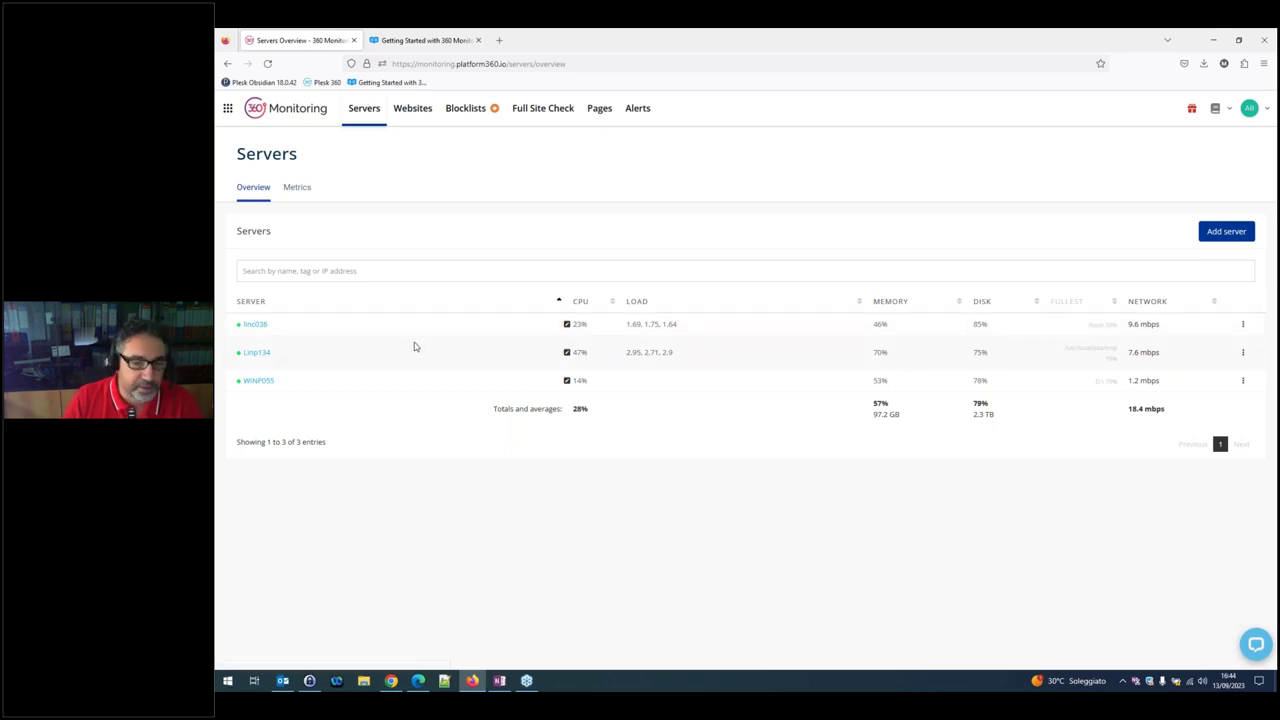
pyautogui.click(1212, 240)
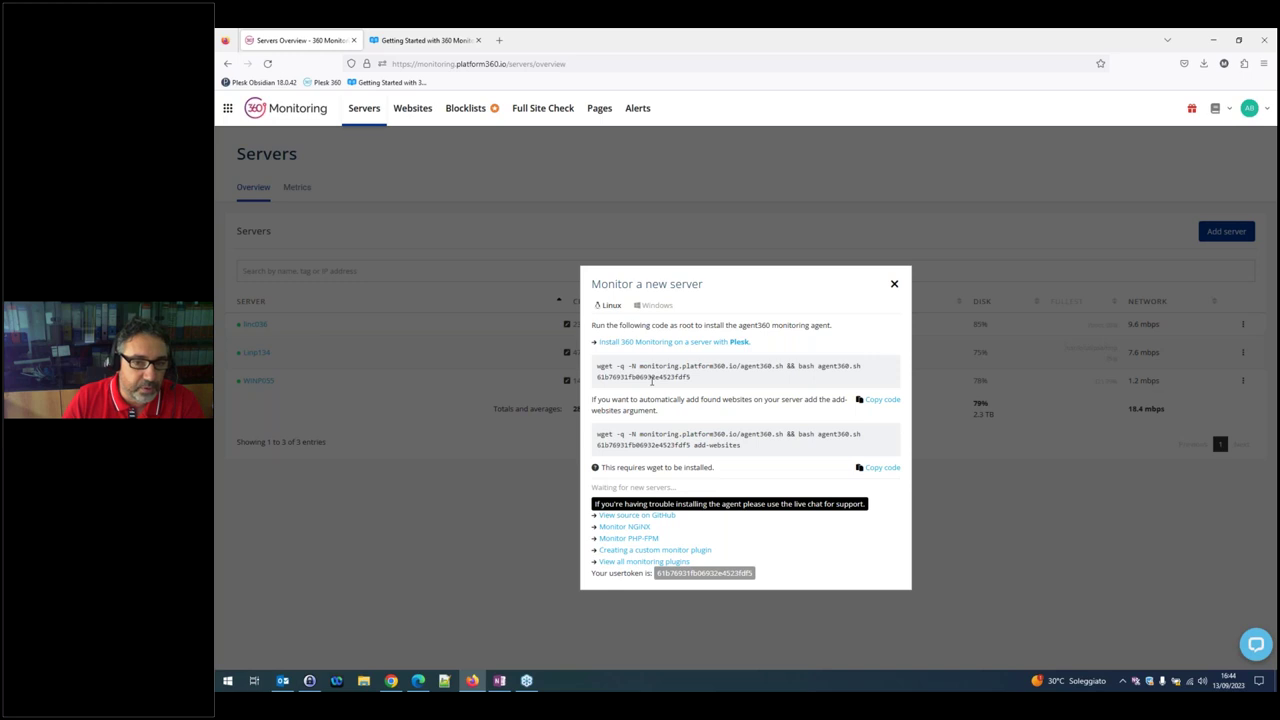
pyautogui.moveTo(690, 377); pyautogui.dragTo(597, 377)
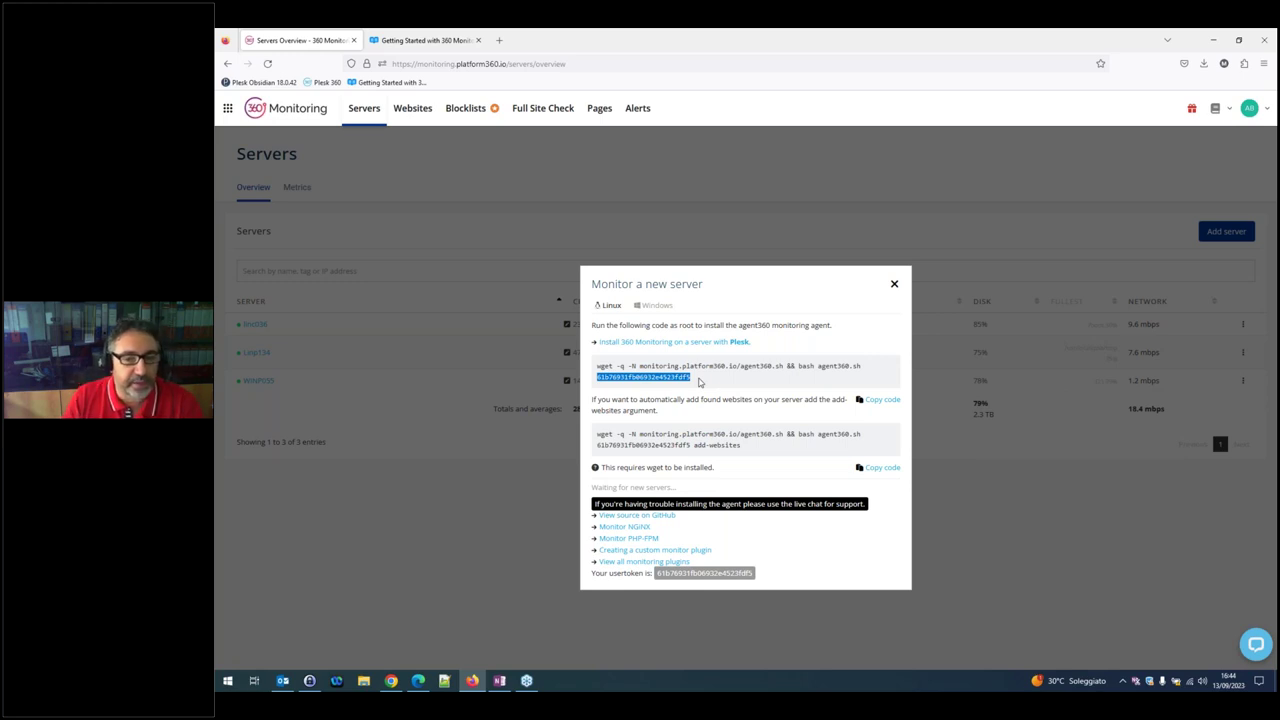
pyautogui.click(657, 306)
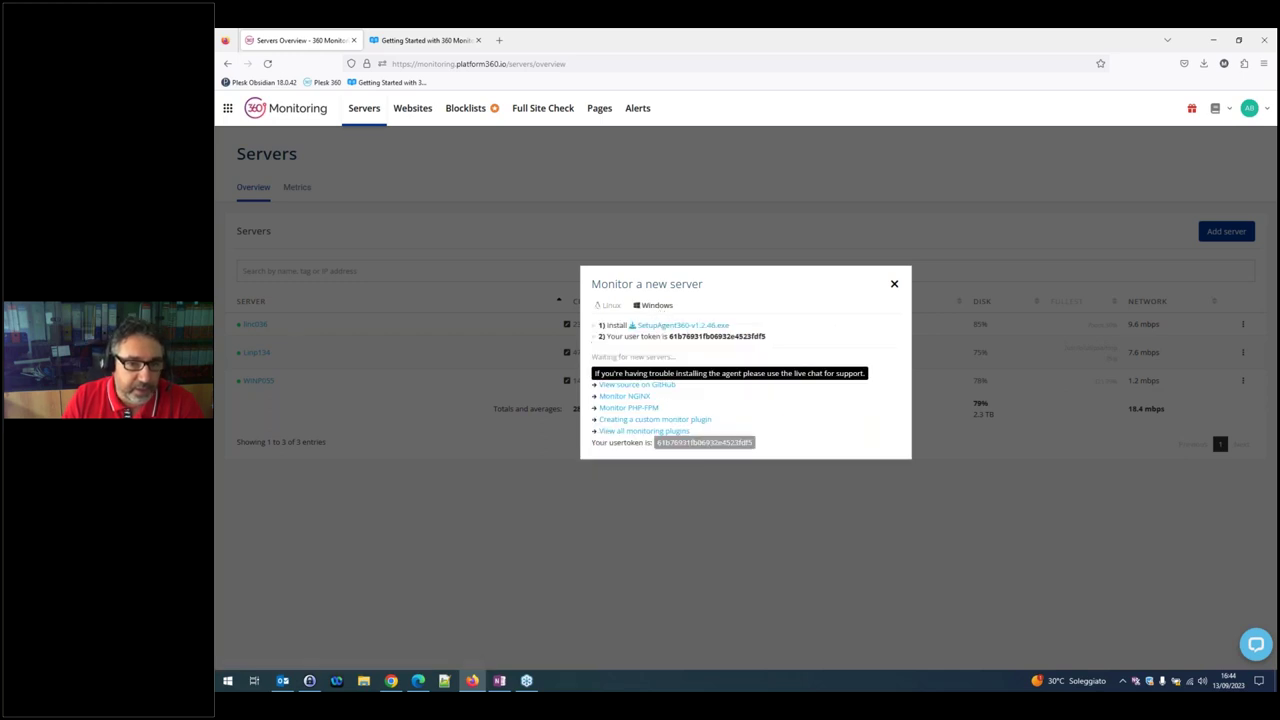
pyautogui.click(611, 306)
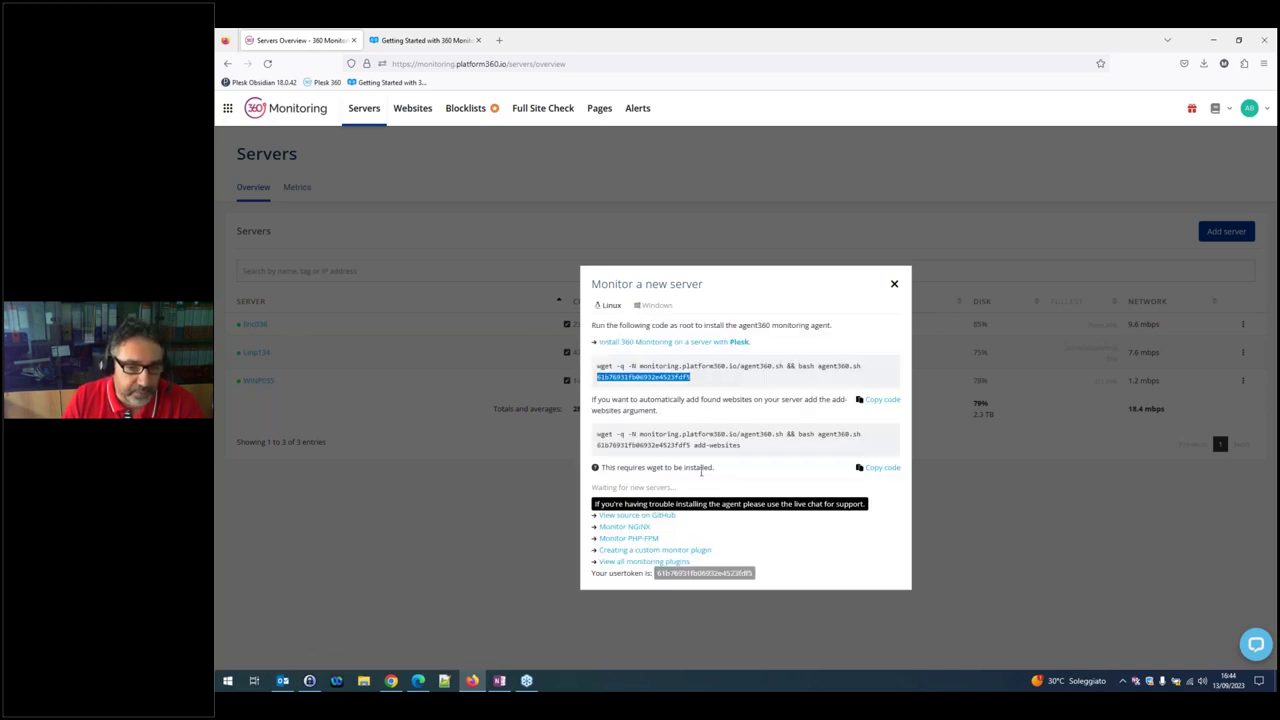
pyautogui.click(894, 285)
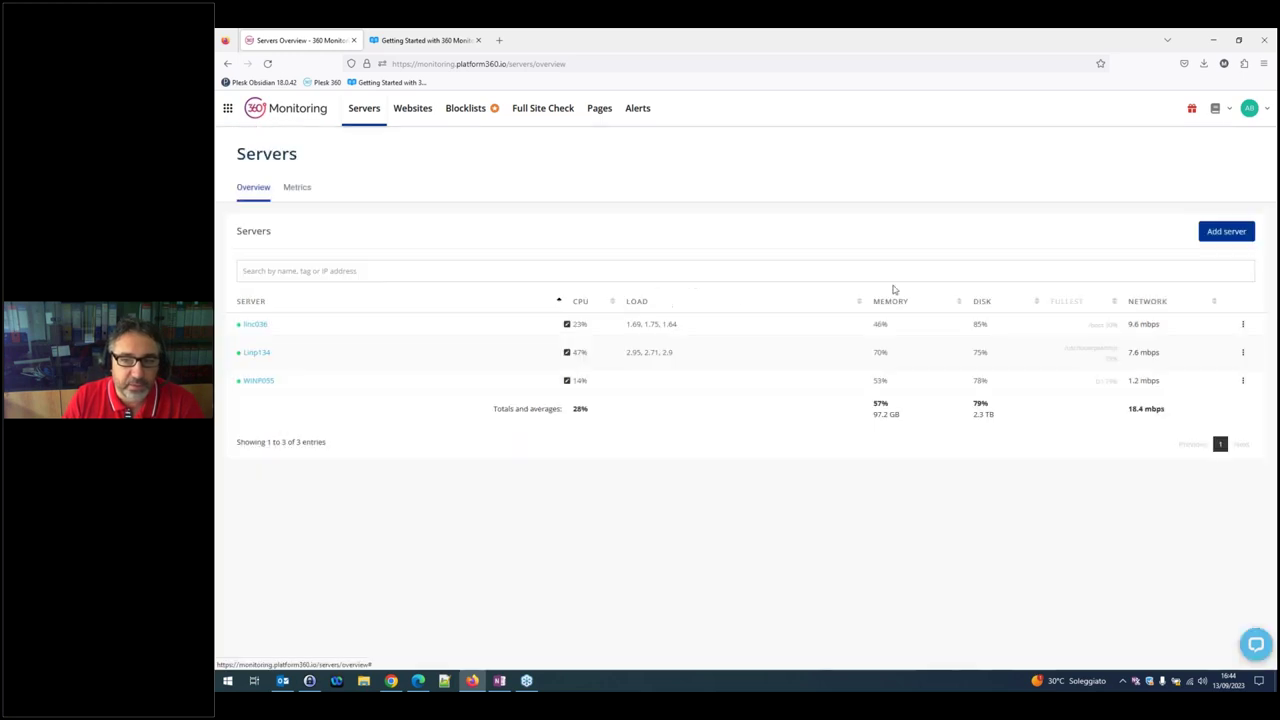
# Open the server Linp134 and review its overview charts, from CPU and memory to networking and top processes
pyautogui.click(262, 353)
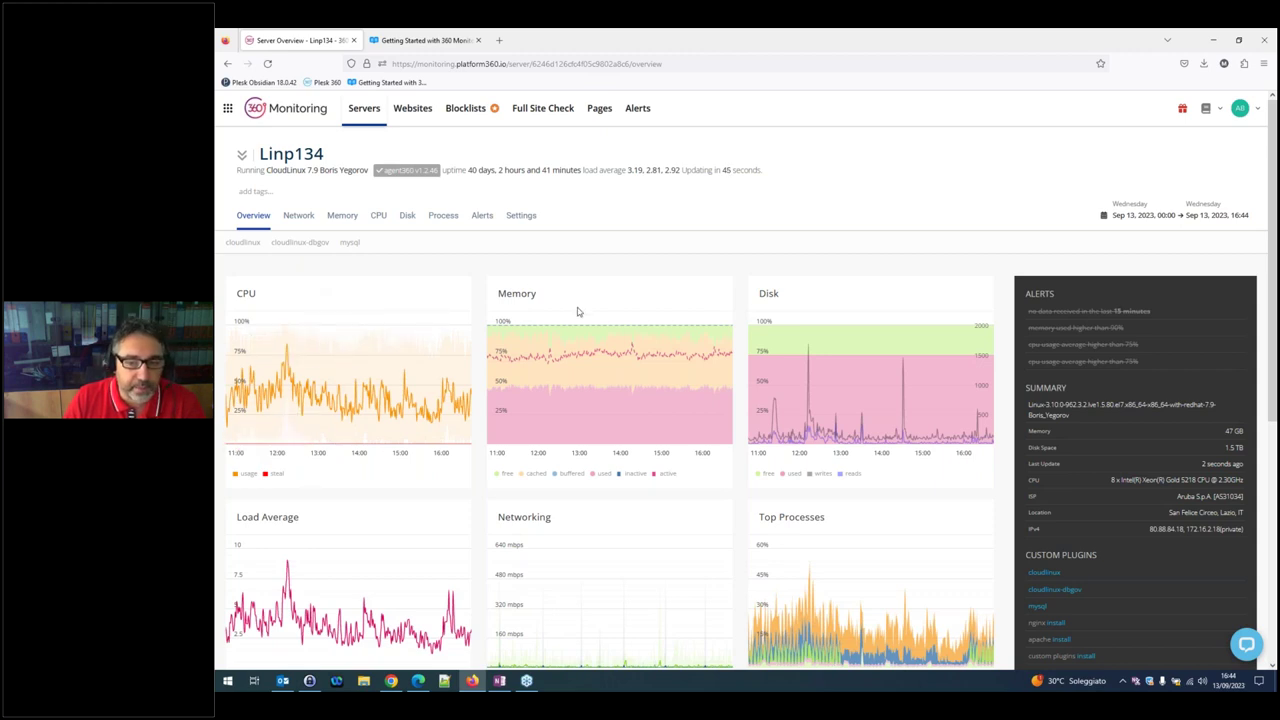
pyautogui.scroll(-3, 585, 320)
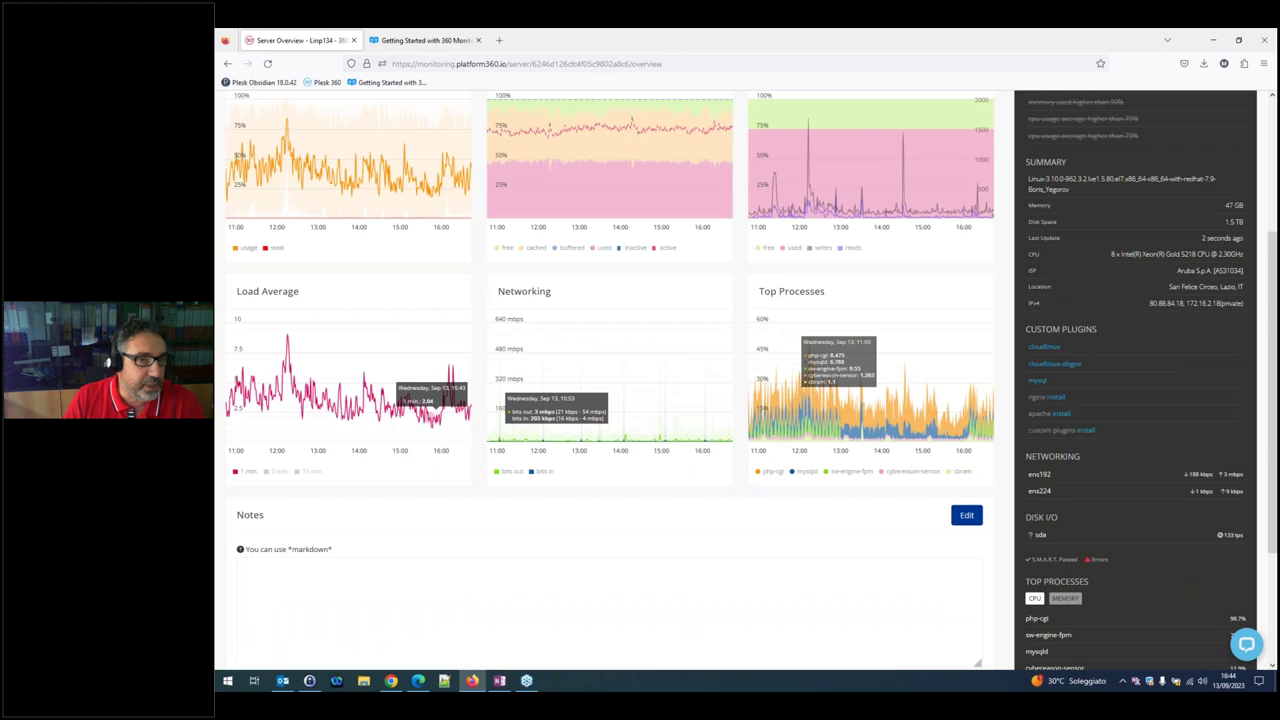
pyautogui.scroll(3, 430, 400)
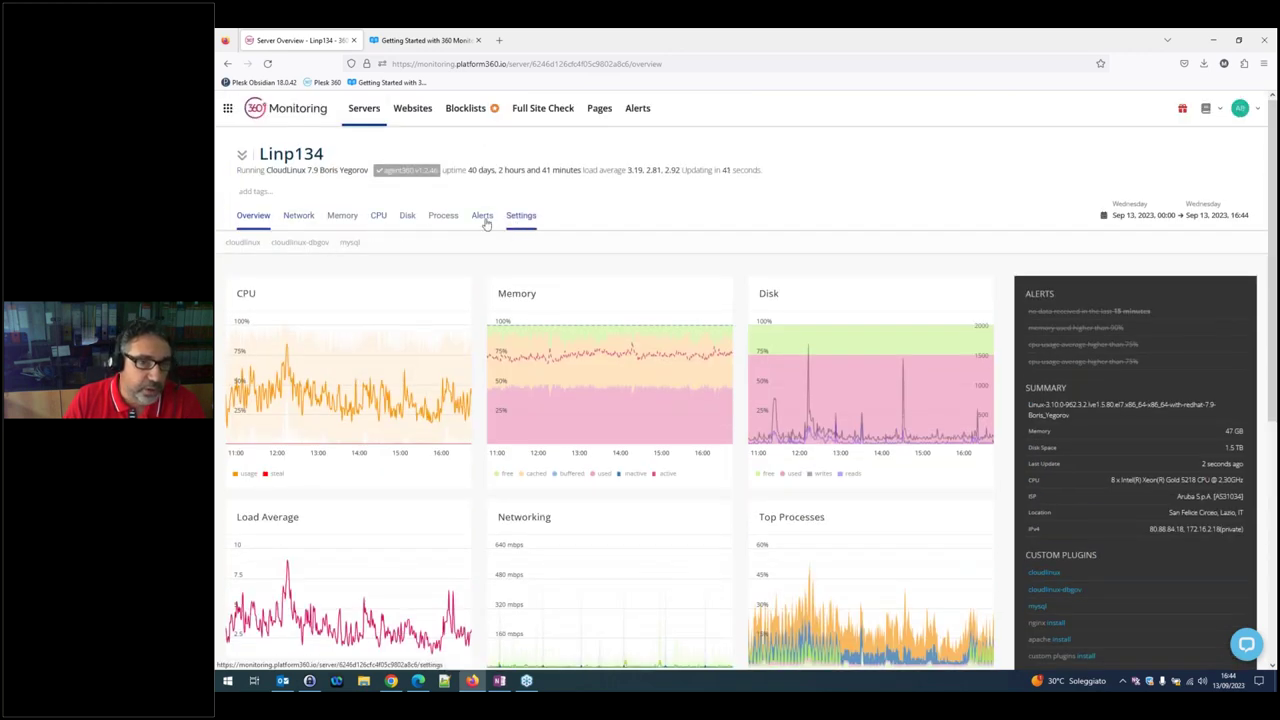
# Examine Linp134's network and memory details, and return to its overview to review the summary and custom plugins
pyautogui.click(298, 215)
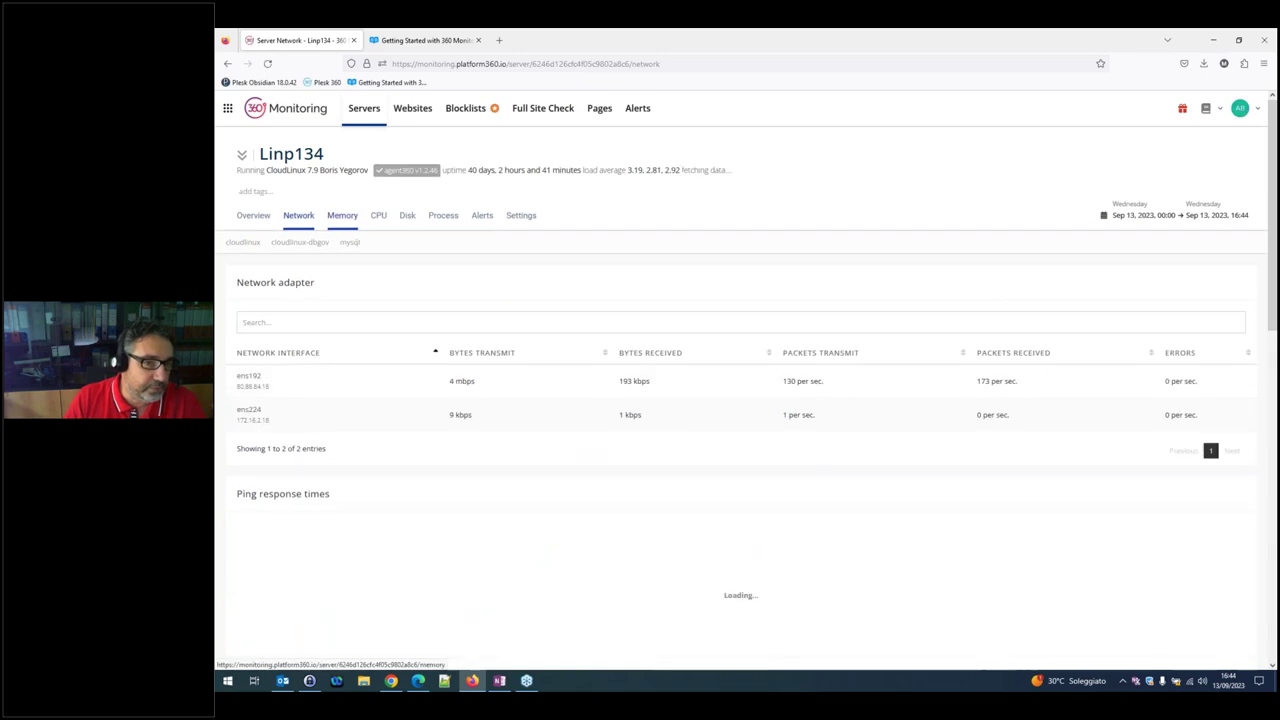
pyautogui.click(341, 217)
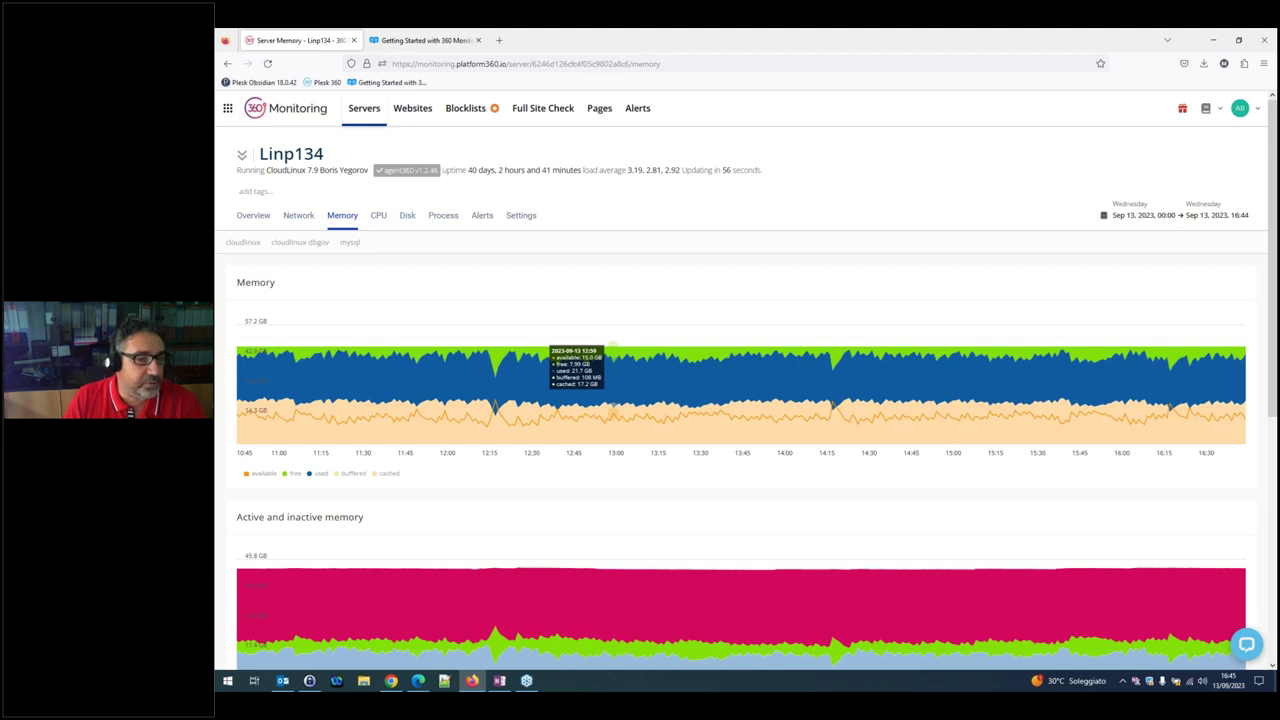
pyautogui.scroll(-5, 440, 368)
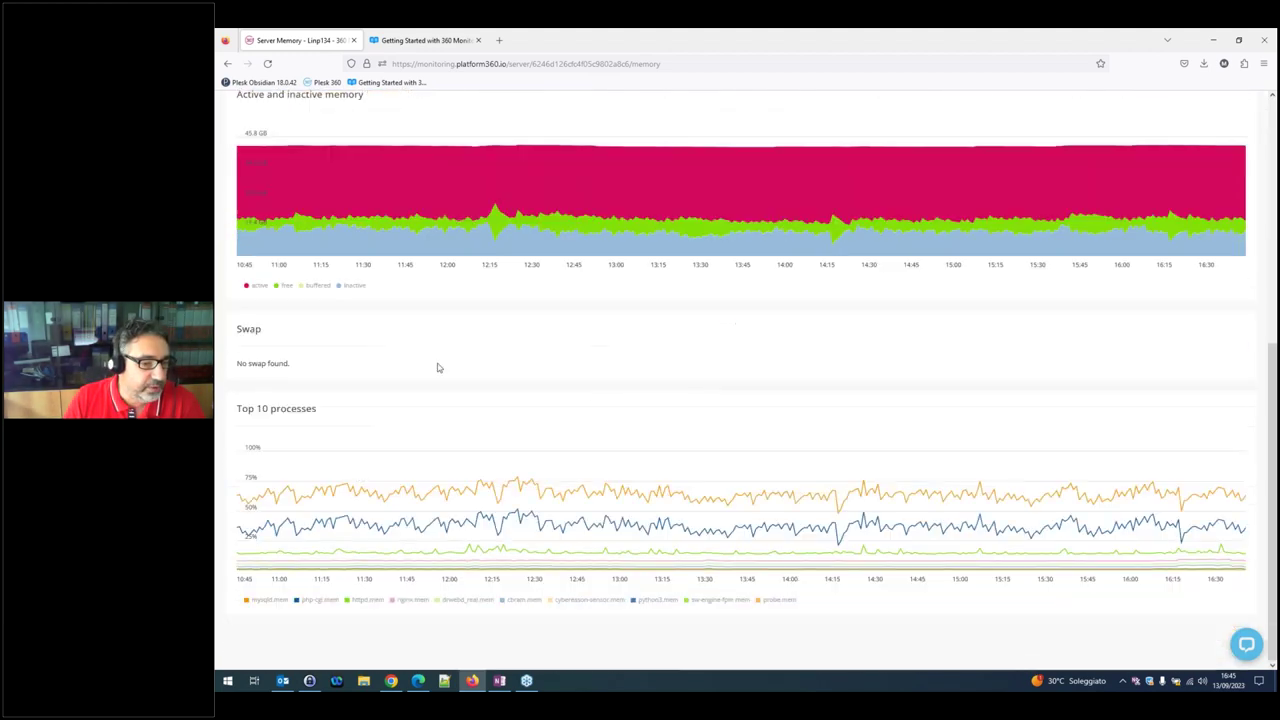
pyautogui.scroll(3, 372, 488)
pyautogui.scroll(5, 380, 484)
pyautogui.click(253, 216)
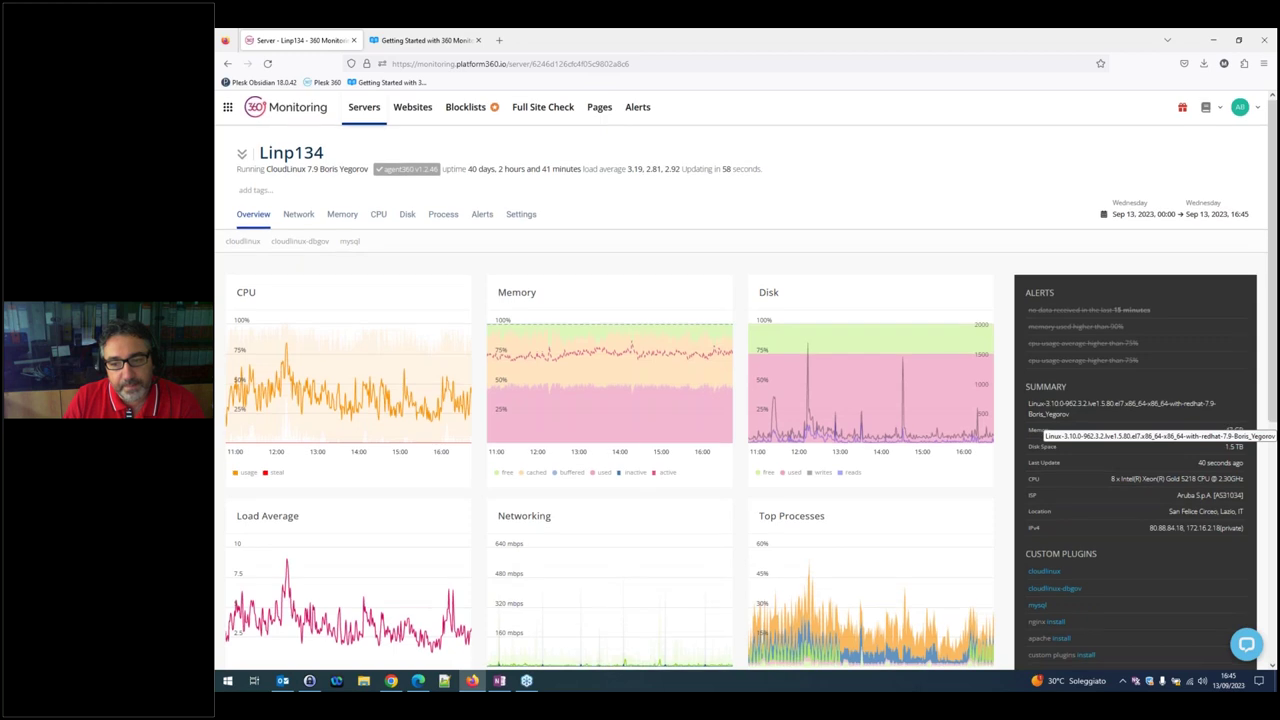
pyautogui.scroll(-2, 1056, 490)
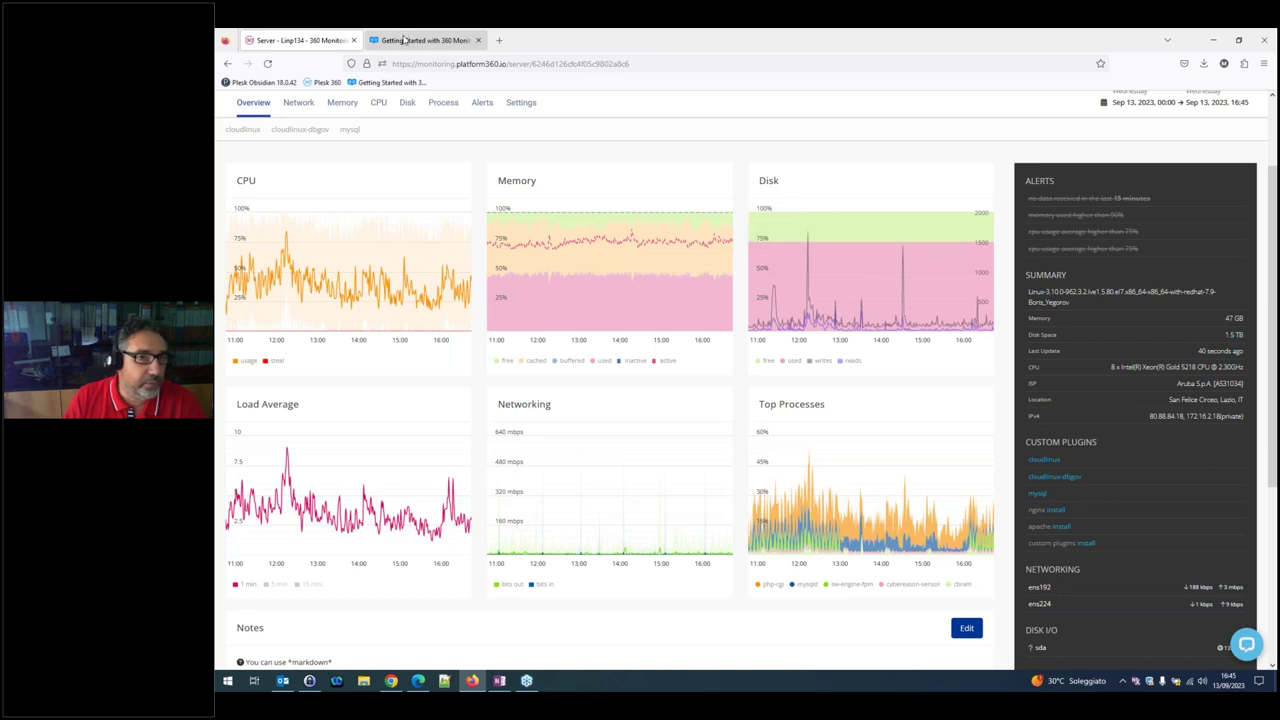
# Open the Custom Plugins page in the 360 Monitoring documentation and look through the list of available plugins
pyautogui.click(403, 36)
pyautogui.click(378, 414)
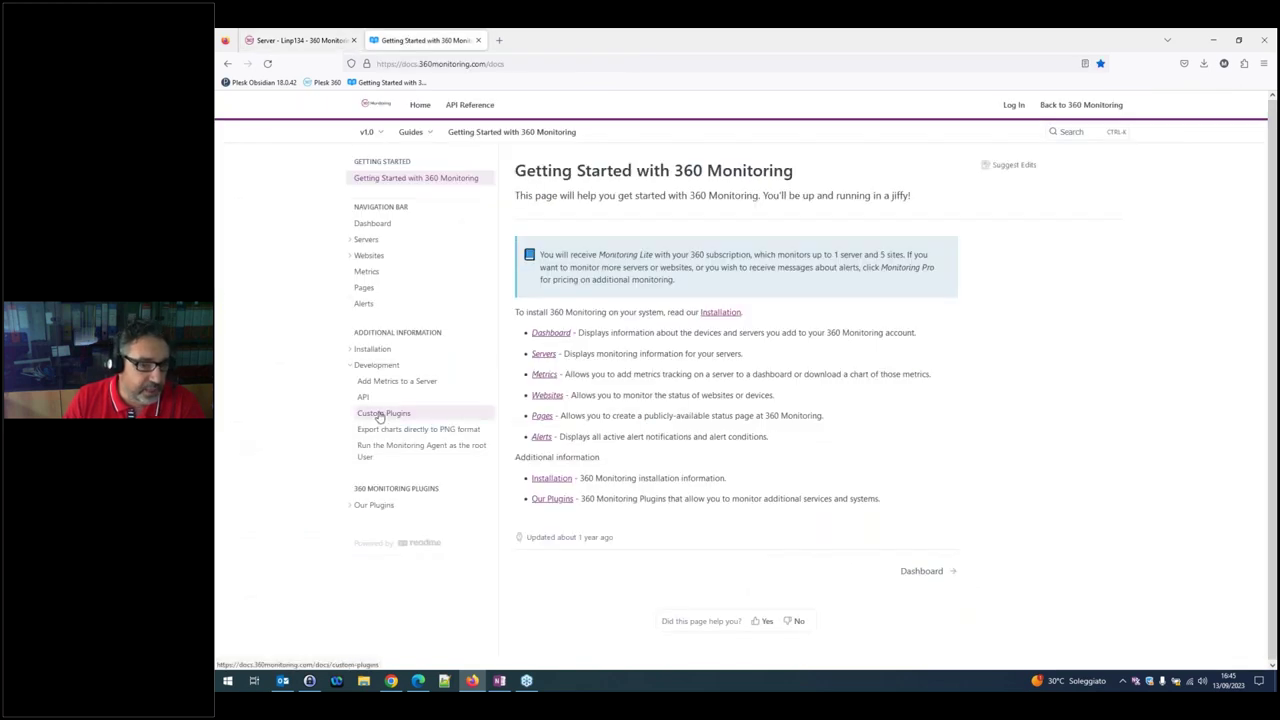
pyautogui.click(358, 505)
pyautogui.scroll(-3, 398, 515)
pyautogui.scroll(-1, 398, 513)
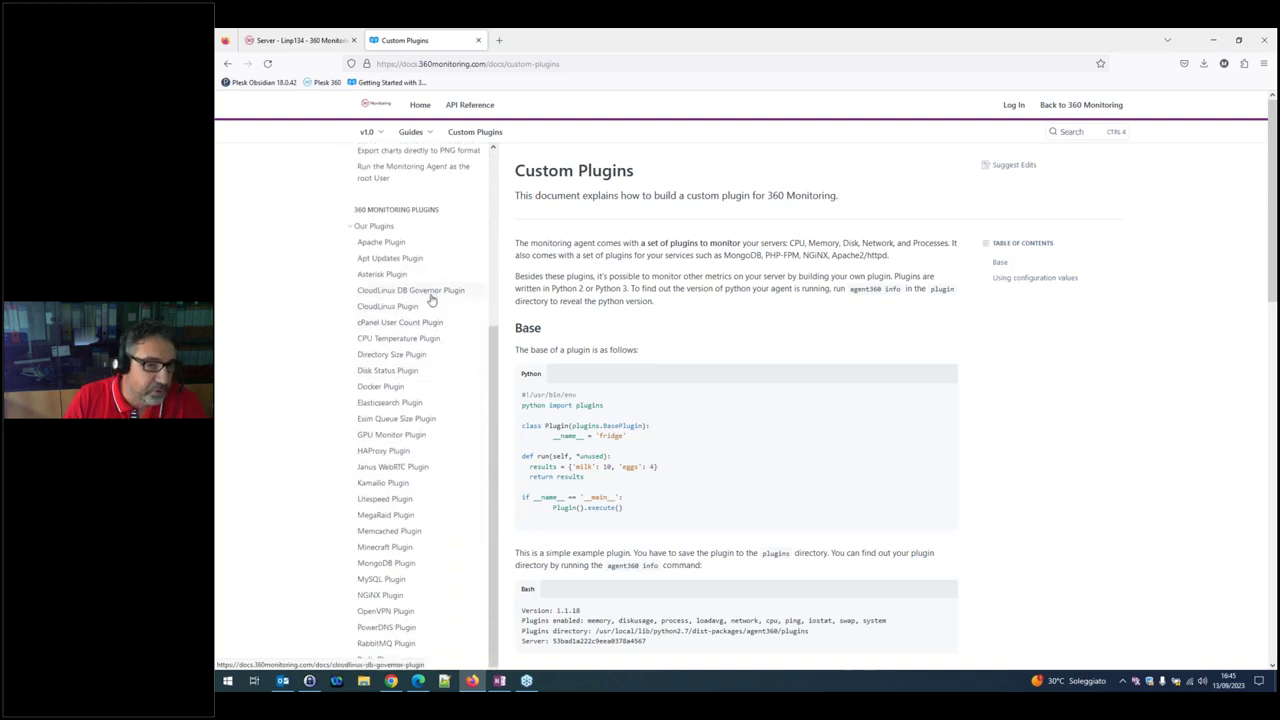
pyautogui.moveTo(491, 374); pyautogui.dragTo(498, 342)
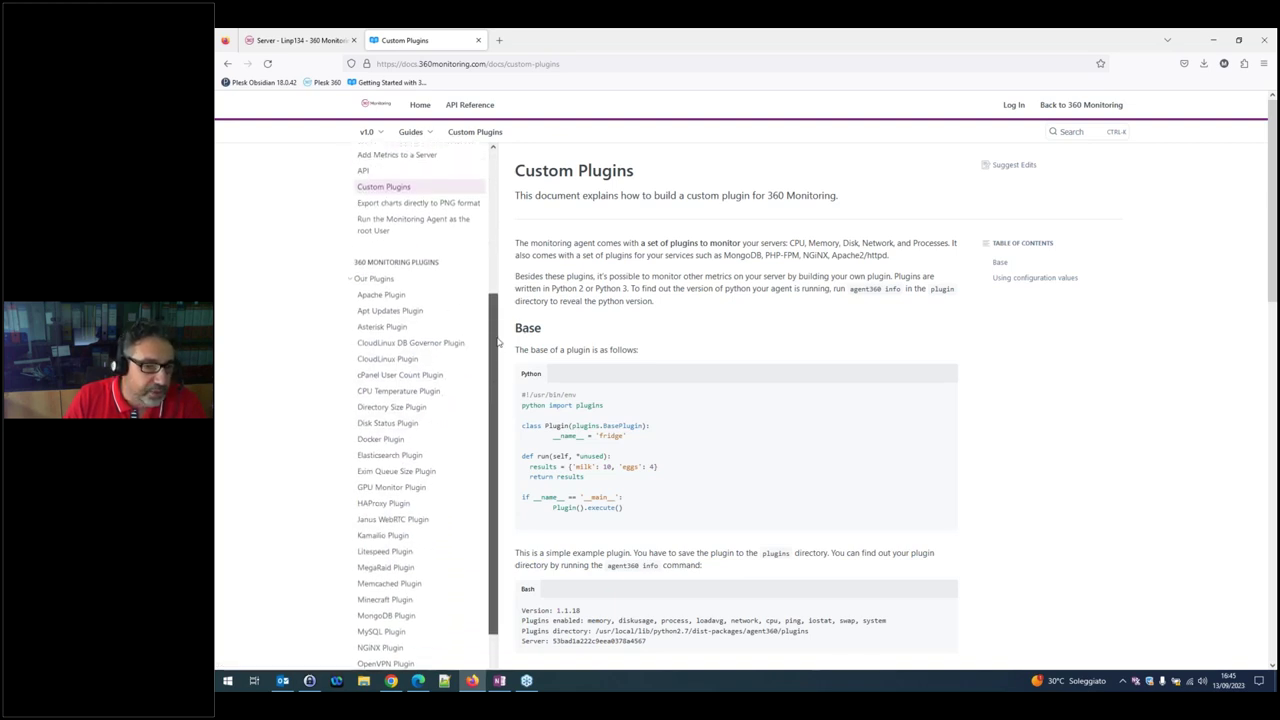
pyautogui.scroll(-1, 498, 342)
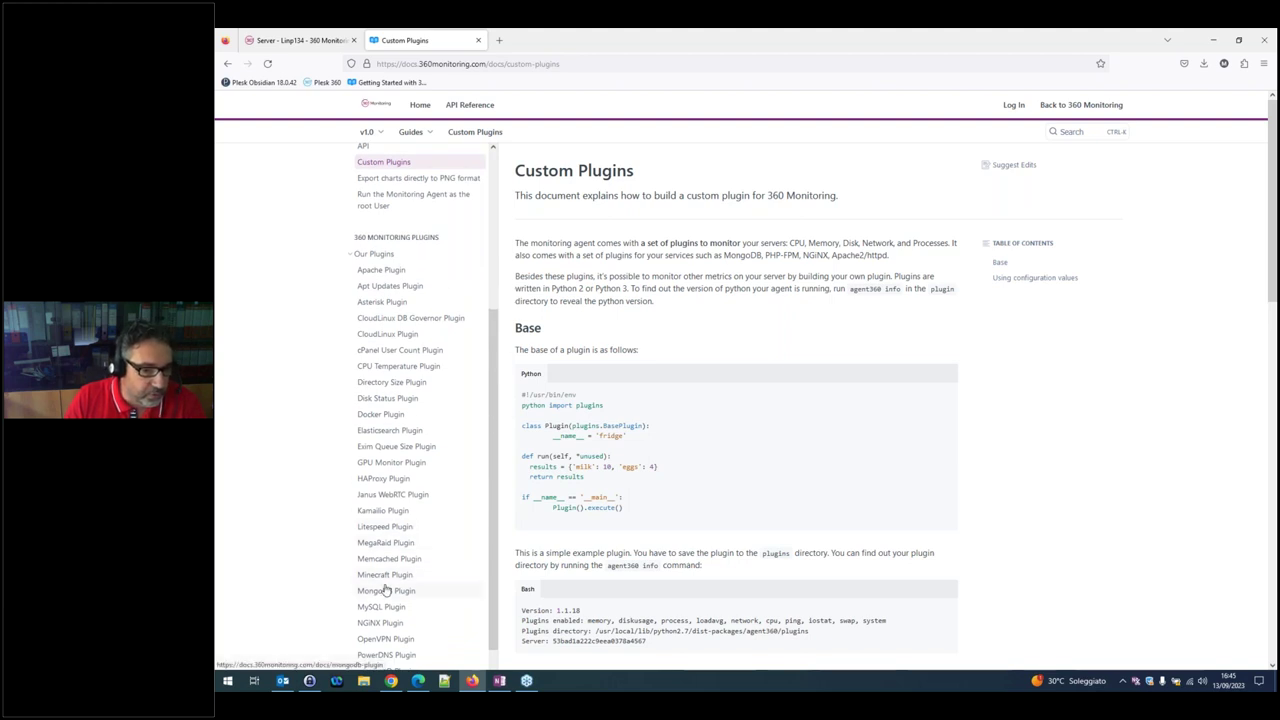
pyautogui.scroll(-2, 381, 622)
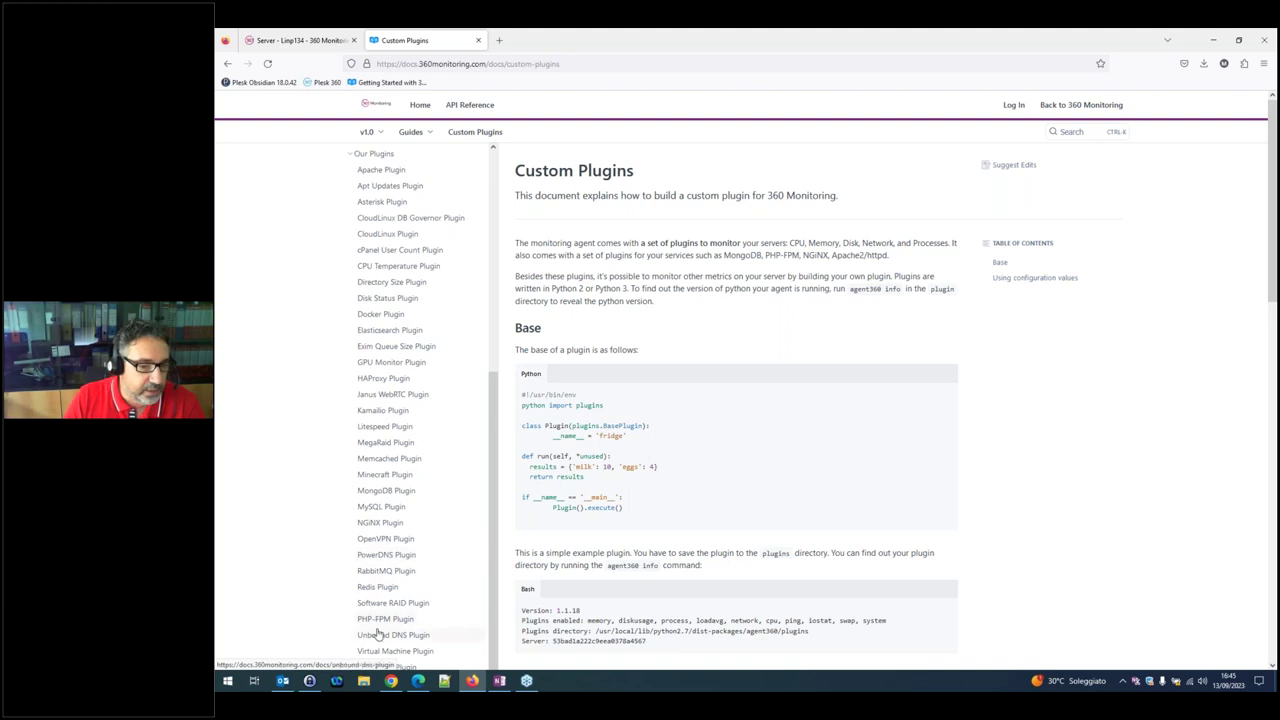
# Read the Custom Plugins guide, from the base plugin example to enabling the plugin and using configuration values
pyautogui.scroll(2, 398, 626)
pyautogui.scroll(3, 410, 620)
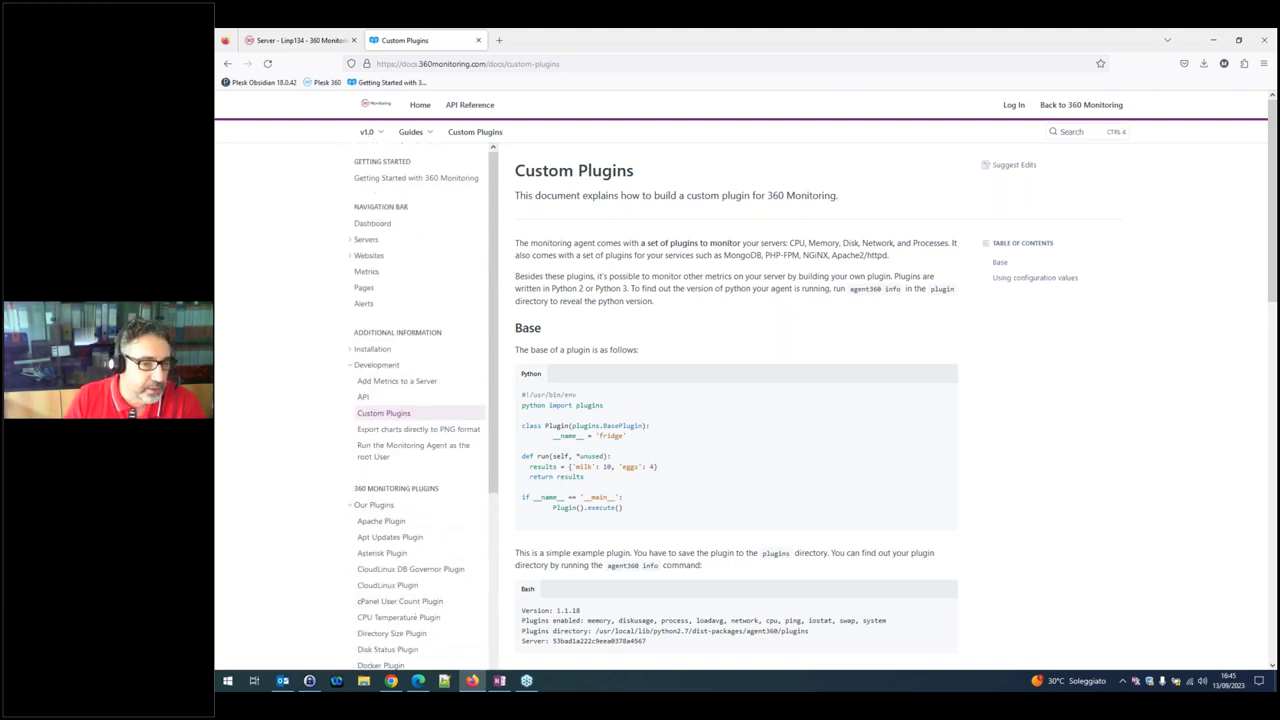
pyautogui.click(386, 414)
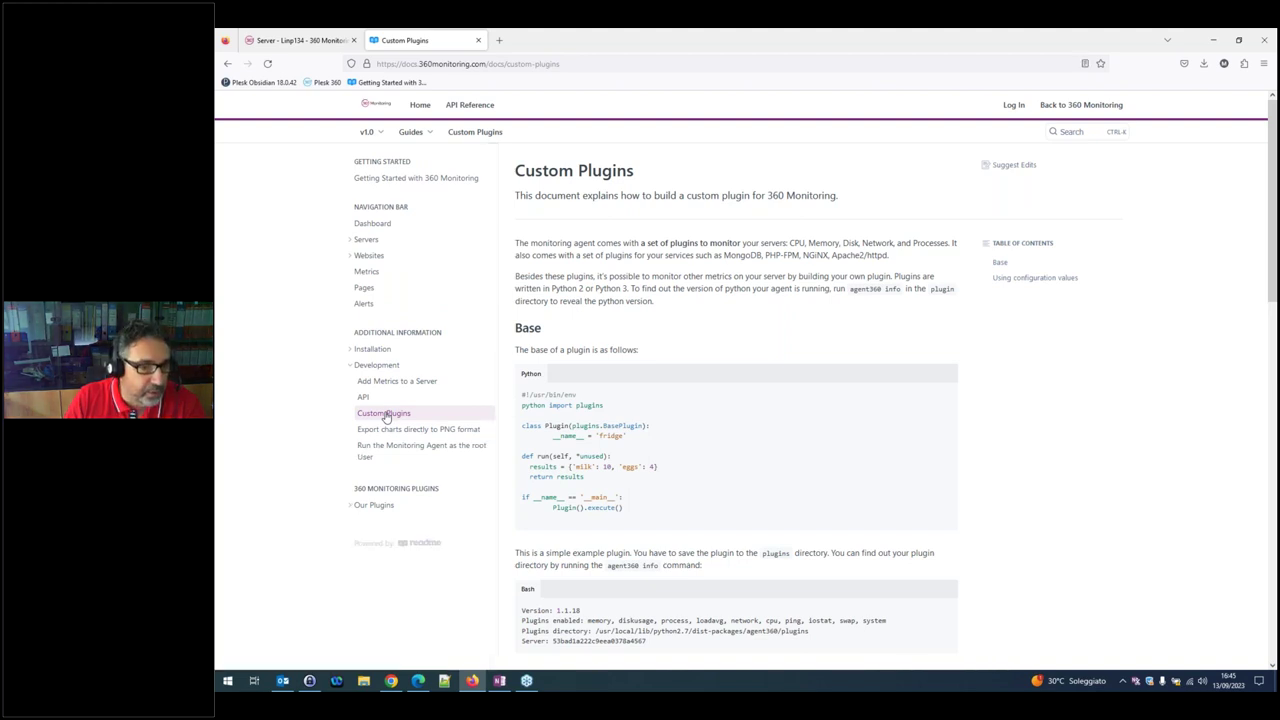
pyautogui.scroll(-3, 665, 467)
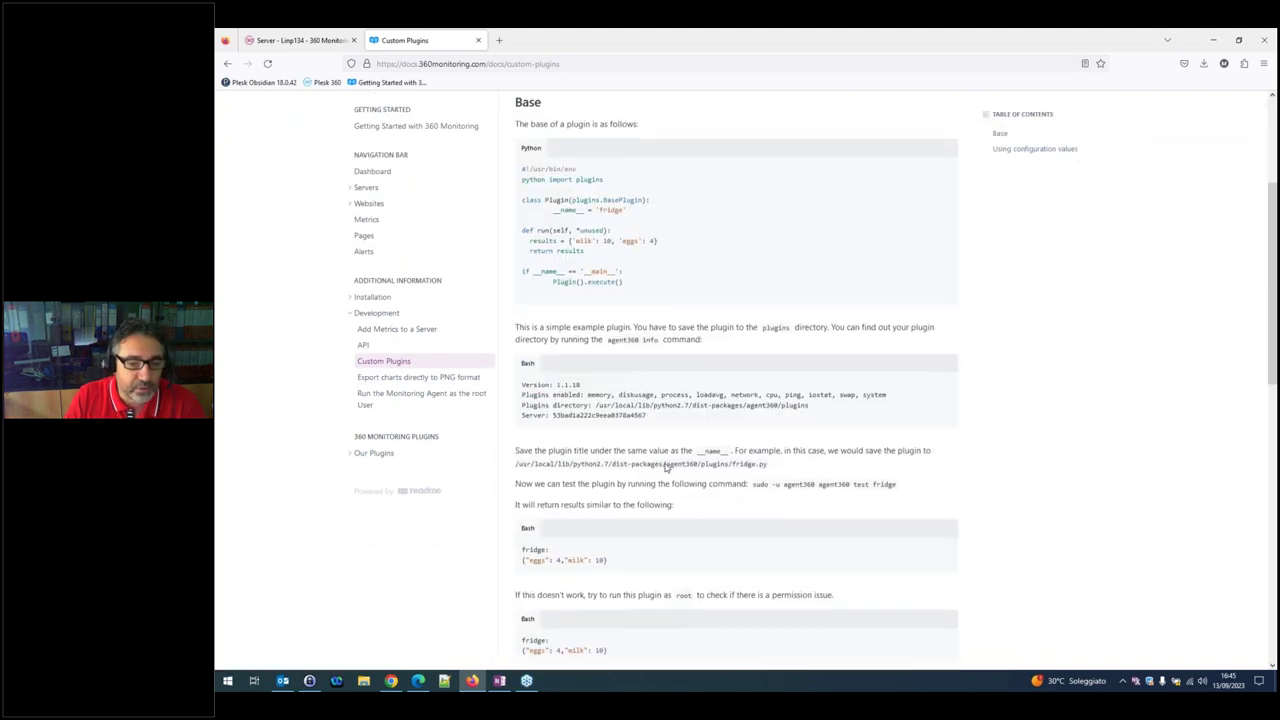
pyautogui.scroll(-3, 665, 467)
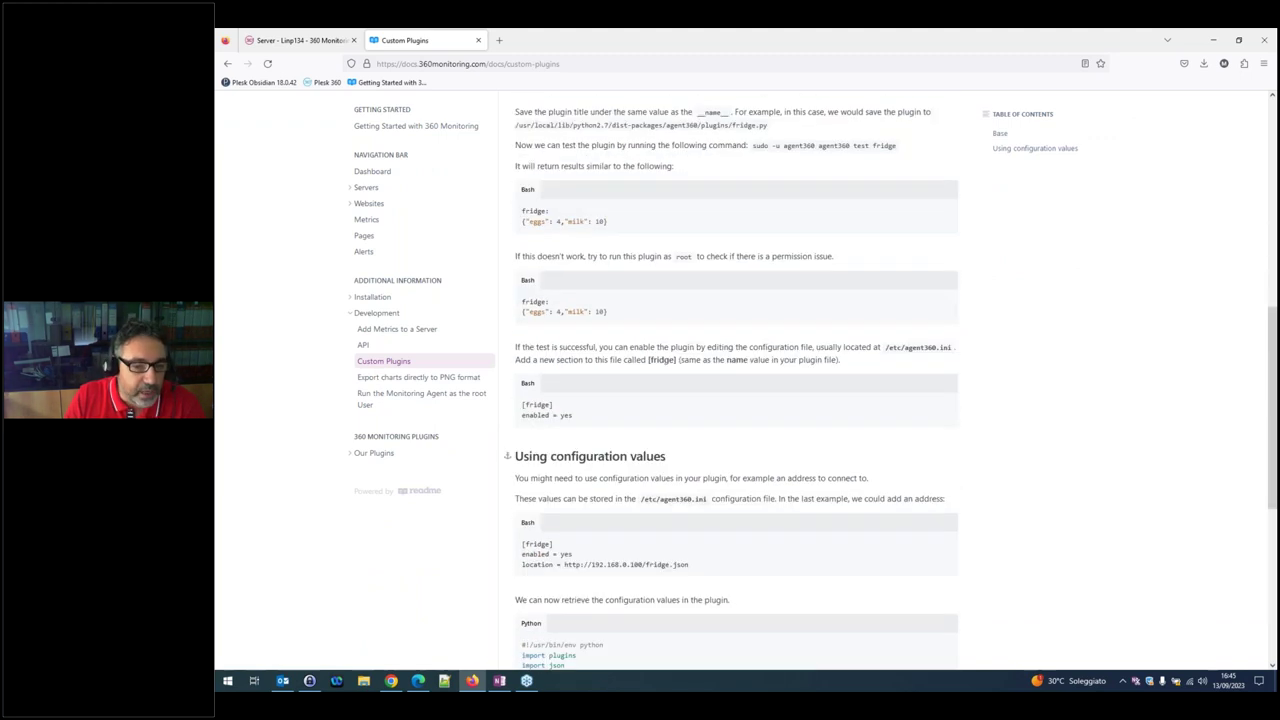
pyautogui.scroll(-2, 736, 386)
pyautogui.scroll(10, 736, 386)
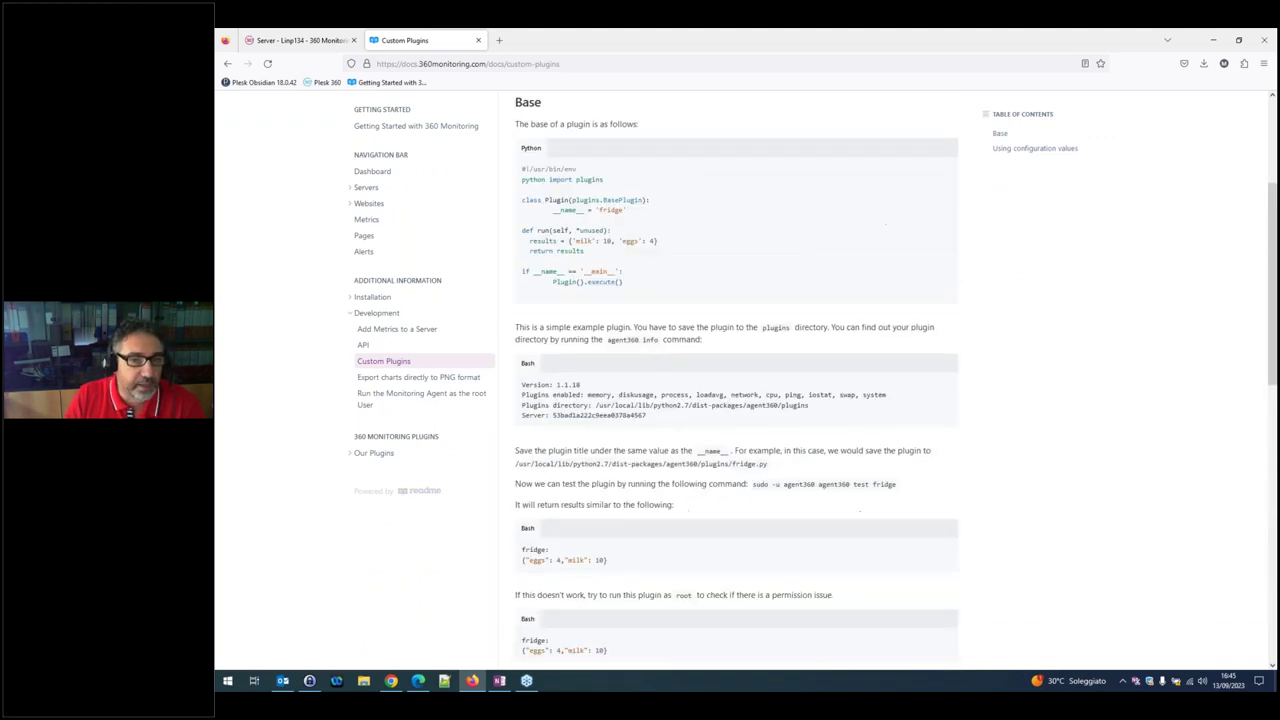
# Return to server Linp134 and open its cloudlinux plugin metrics to review the top 10 charts and the CloudLinux Top table
pyautogui.click(304, 41)
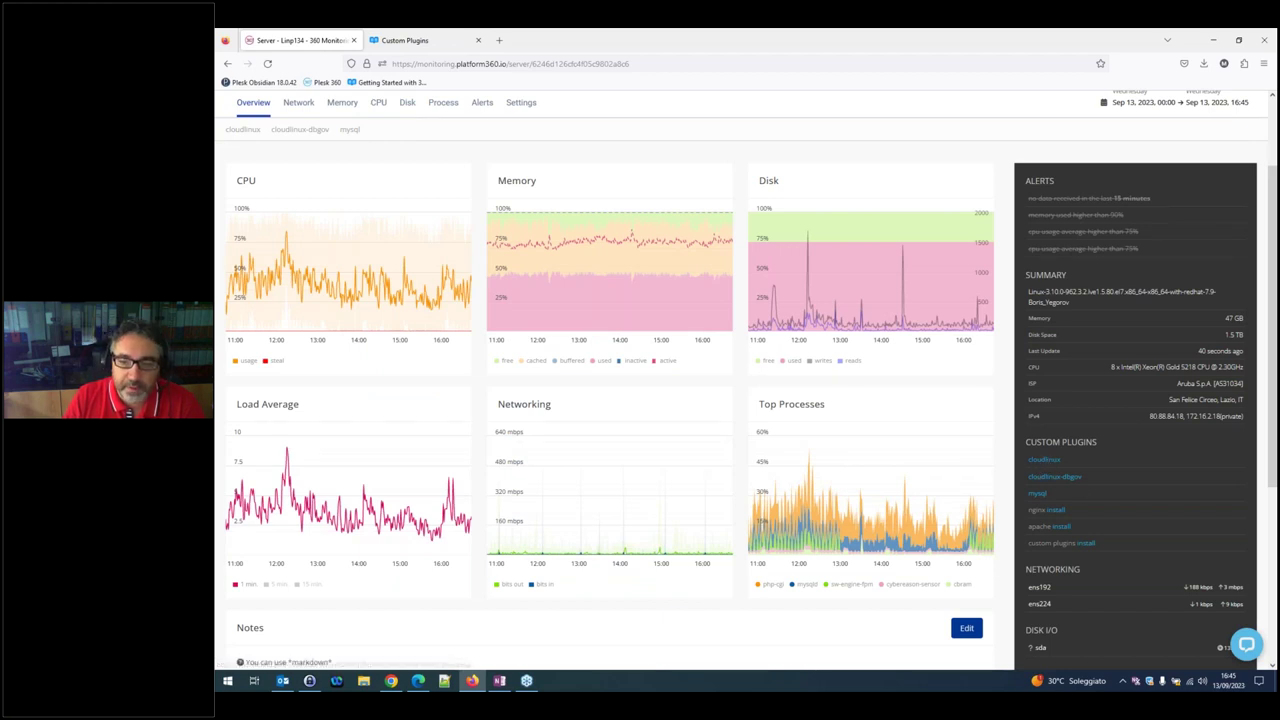
pyautogui.scroll(2, 1079, 487)
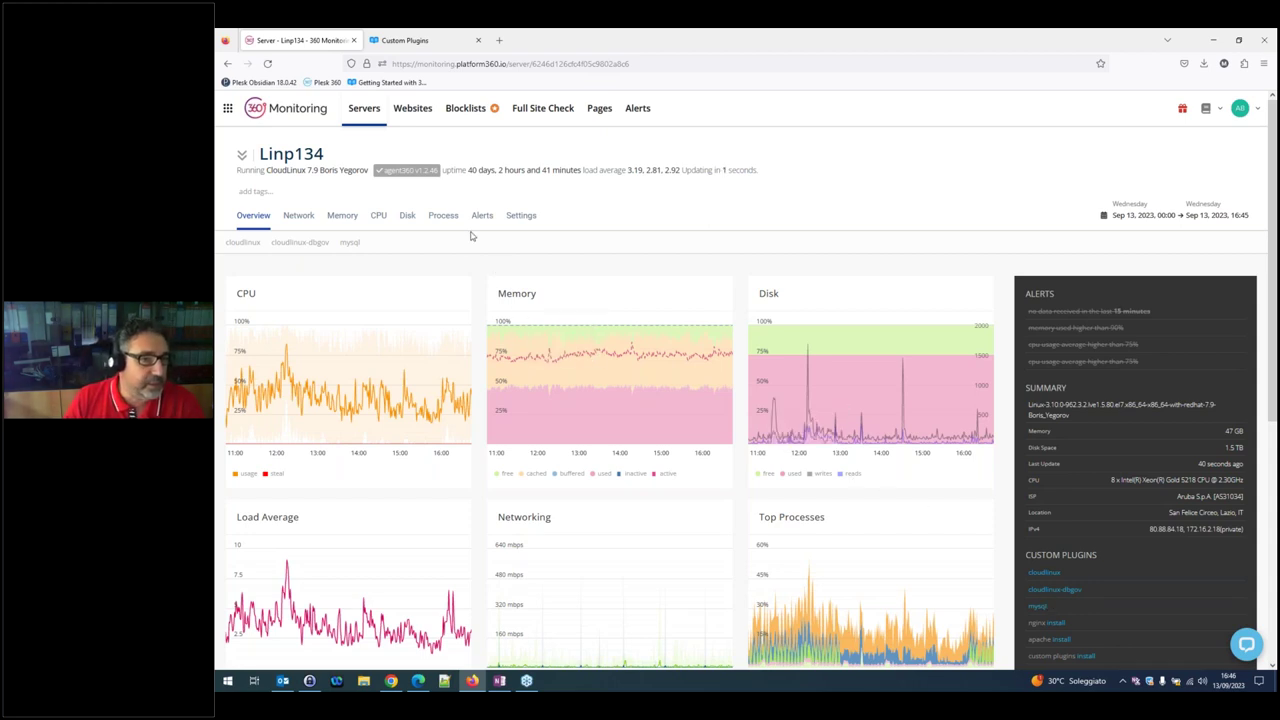
pyautogui.click(243, 243)
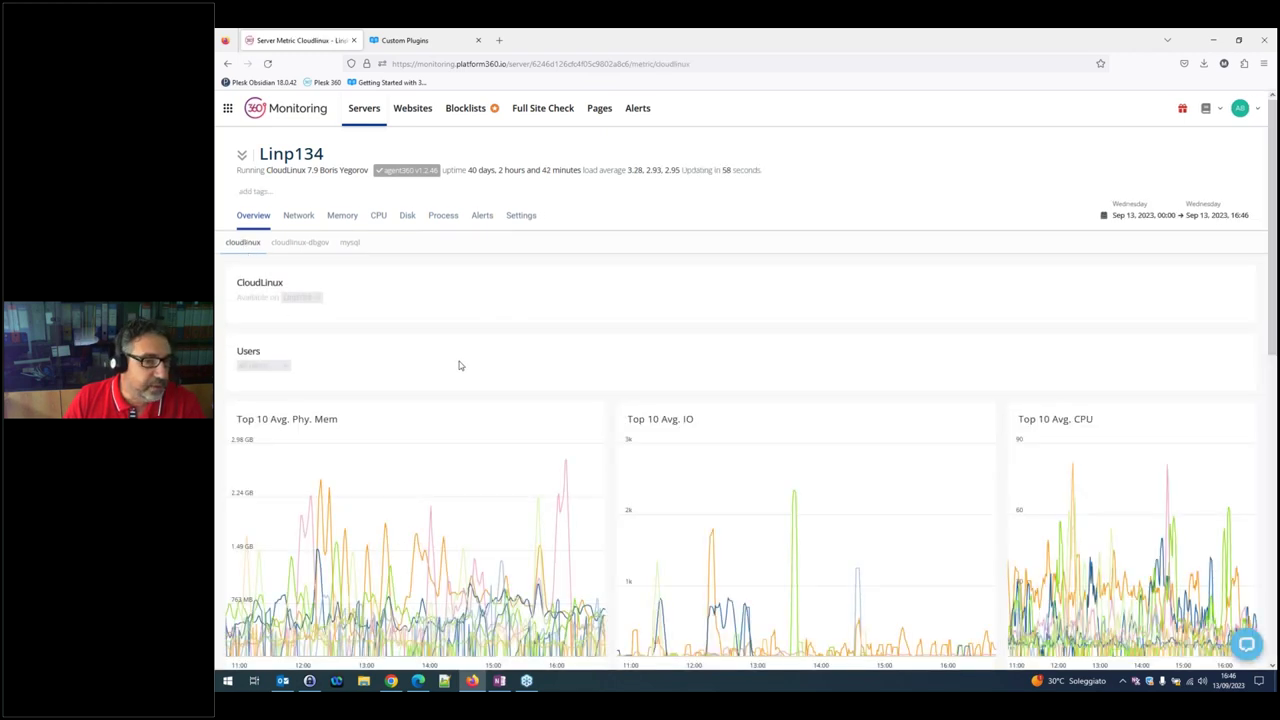
pyautogui.scroll(-2, 459, 365)
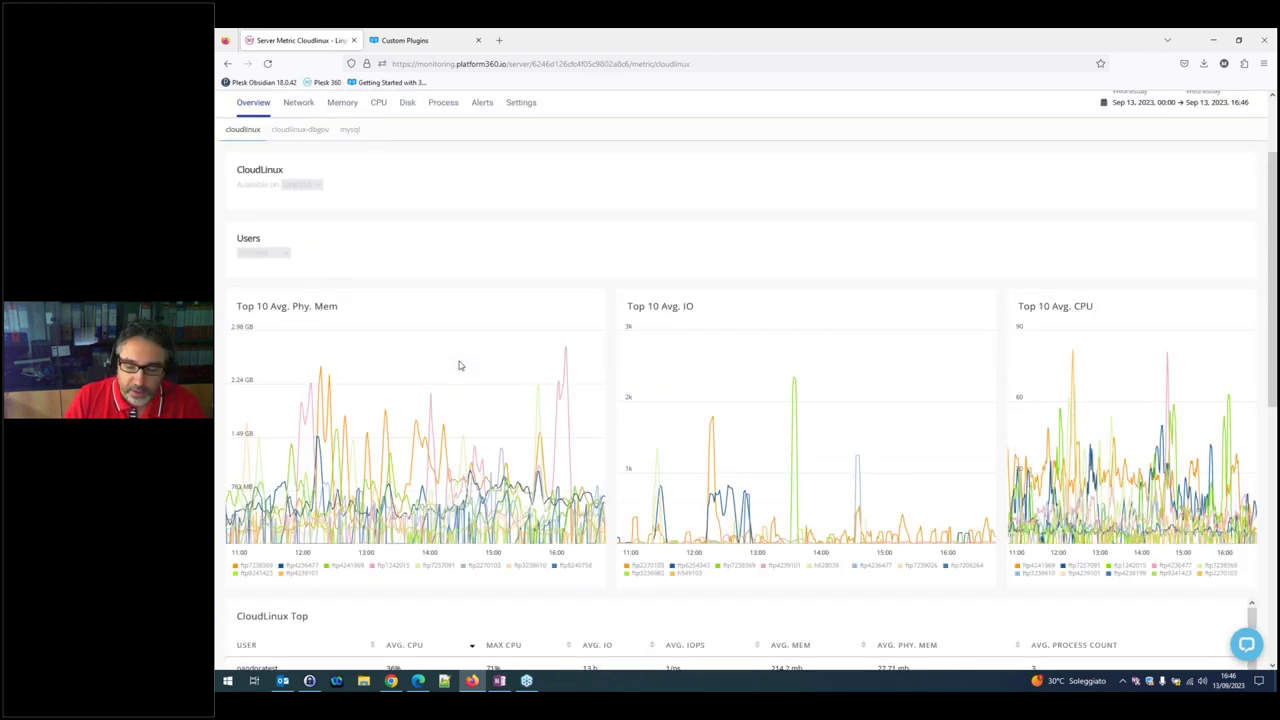
pyautogui.moveTo(435, 365)
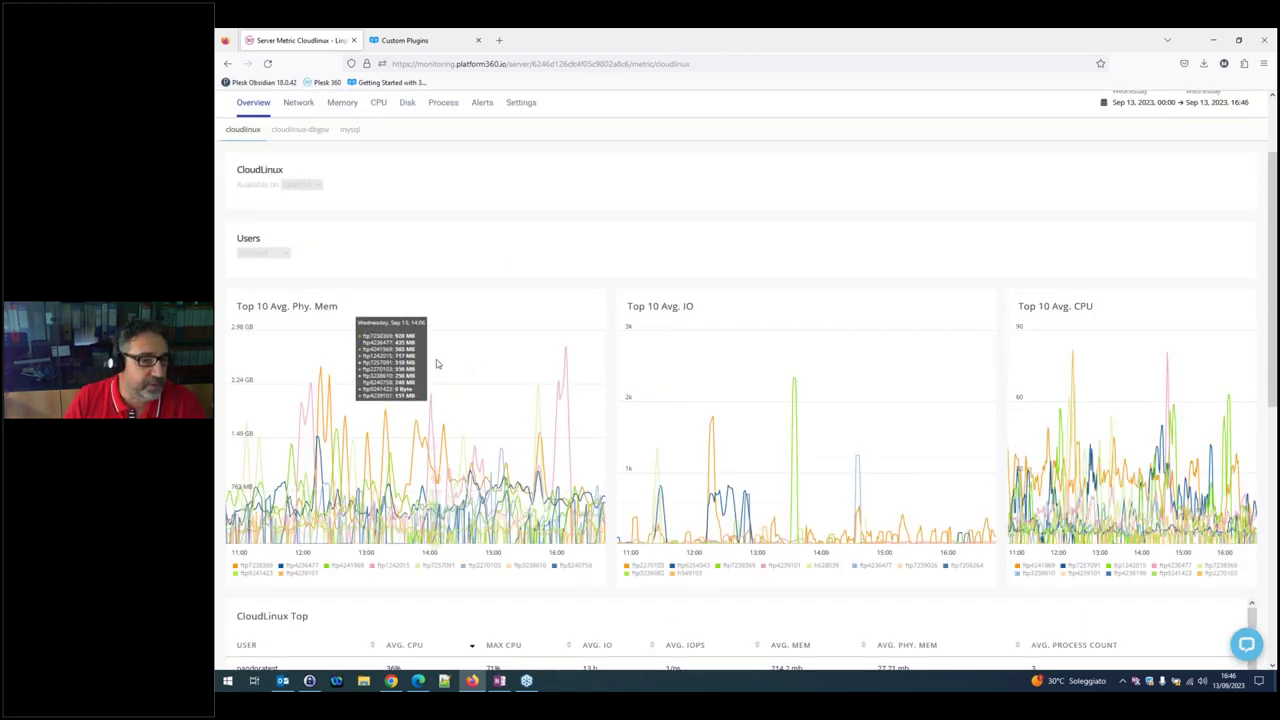
pyautogui.scroll(-2, 436, 364)
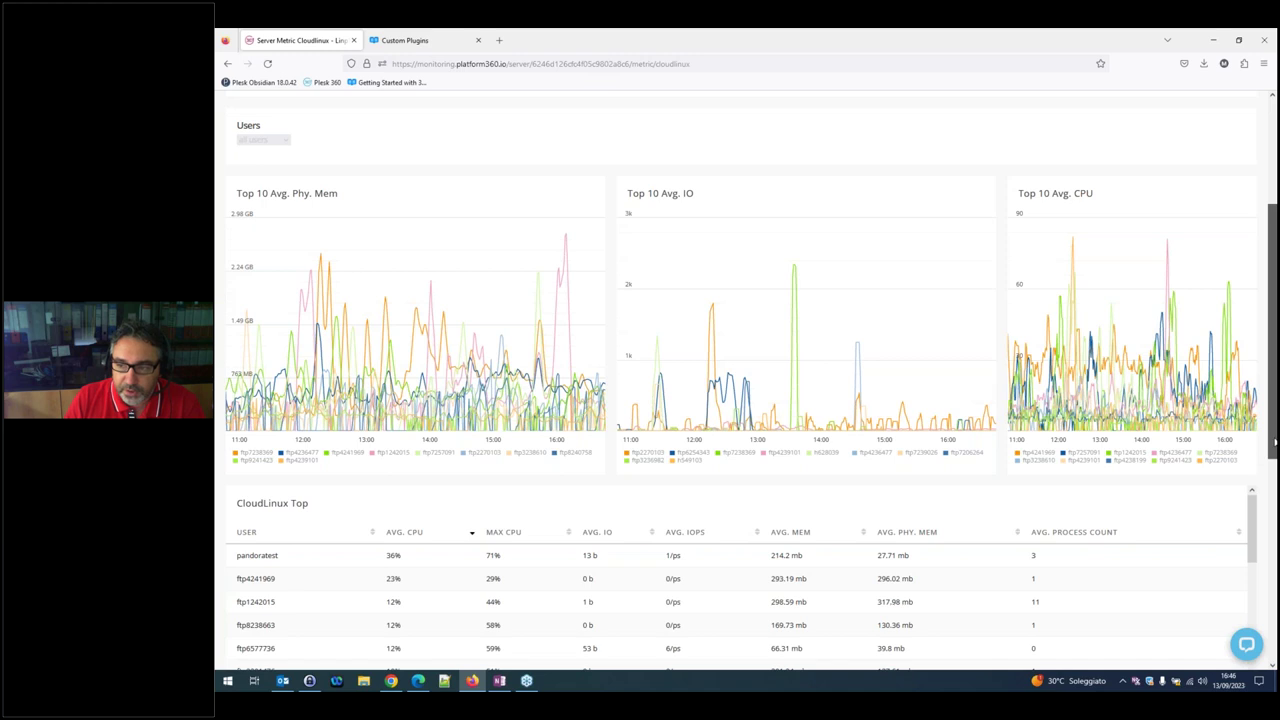
pyautogui.scroll(-3, 1221, 531)
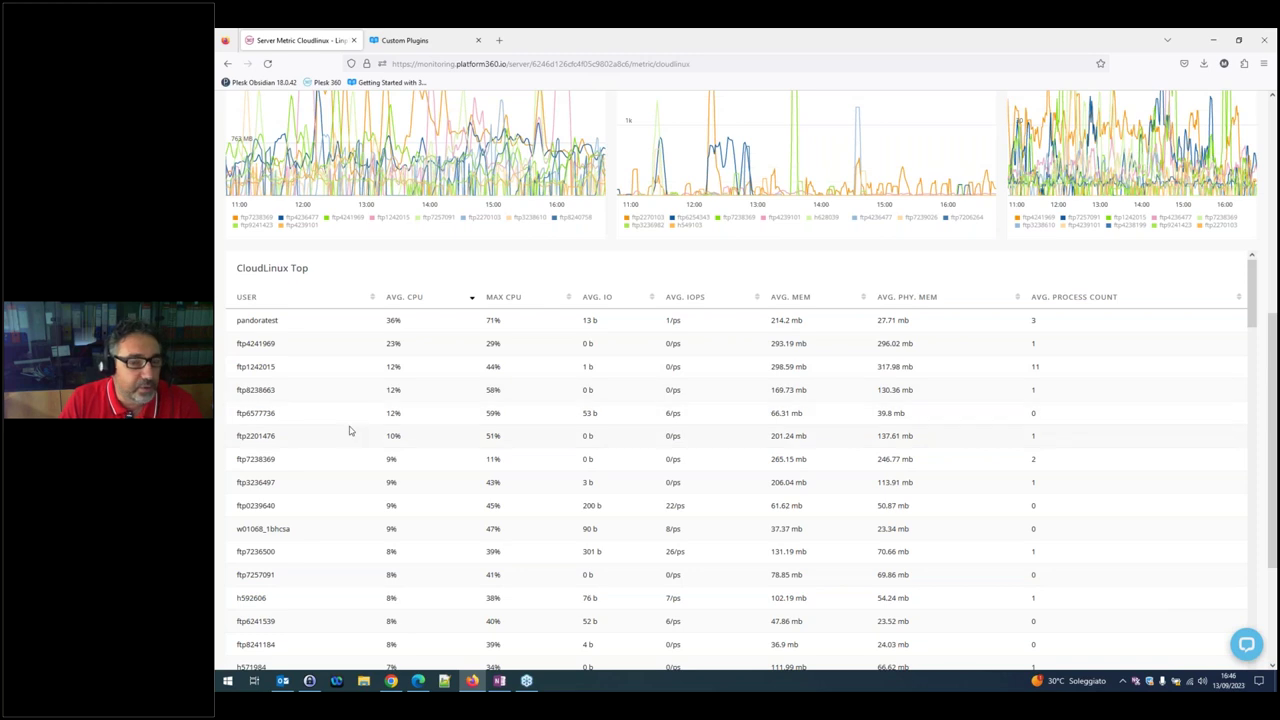
# Compare the per-user values in the CloudLinux Top table with the memory, IO and CPU charts, isolating user ftp4241969's CPU line
pyautogui.scroll(3, 349, 430)
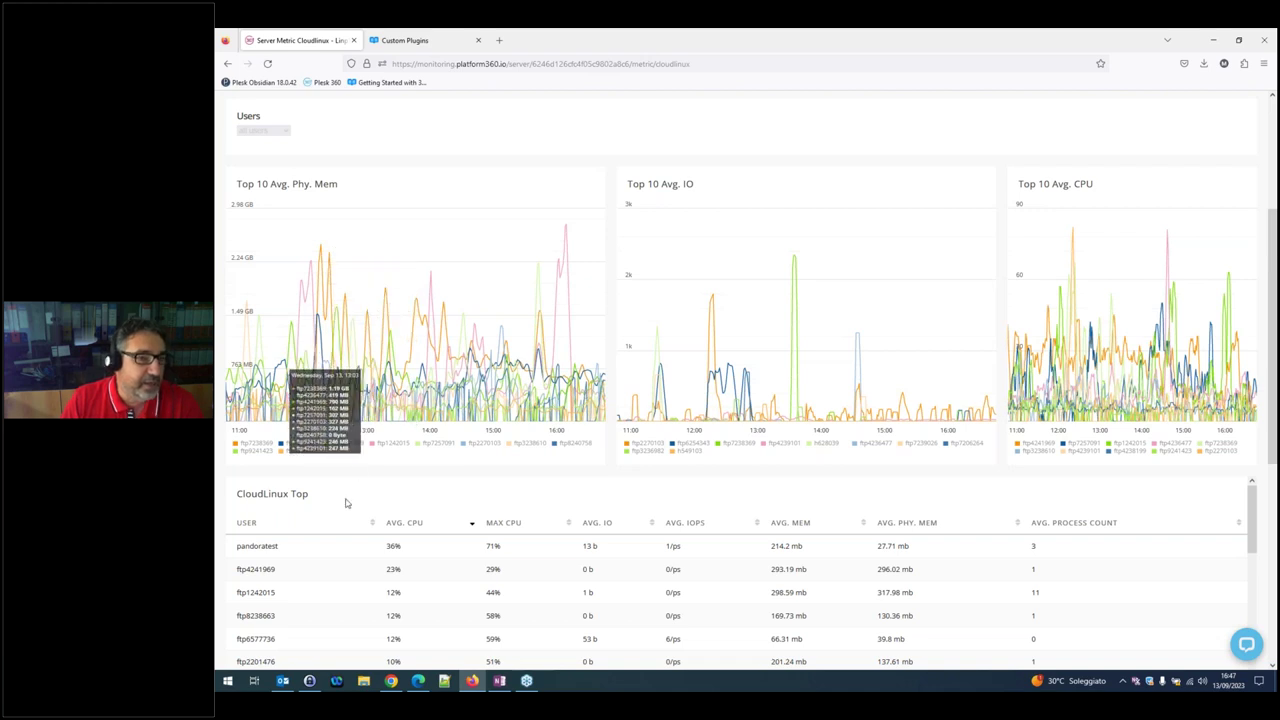
pyautogui.scroll(2, 343, 503)
pyautogui.scroll(2, 420, 307)
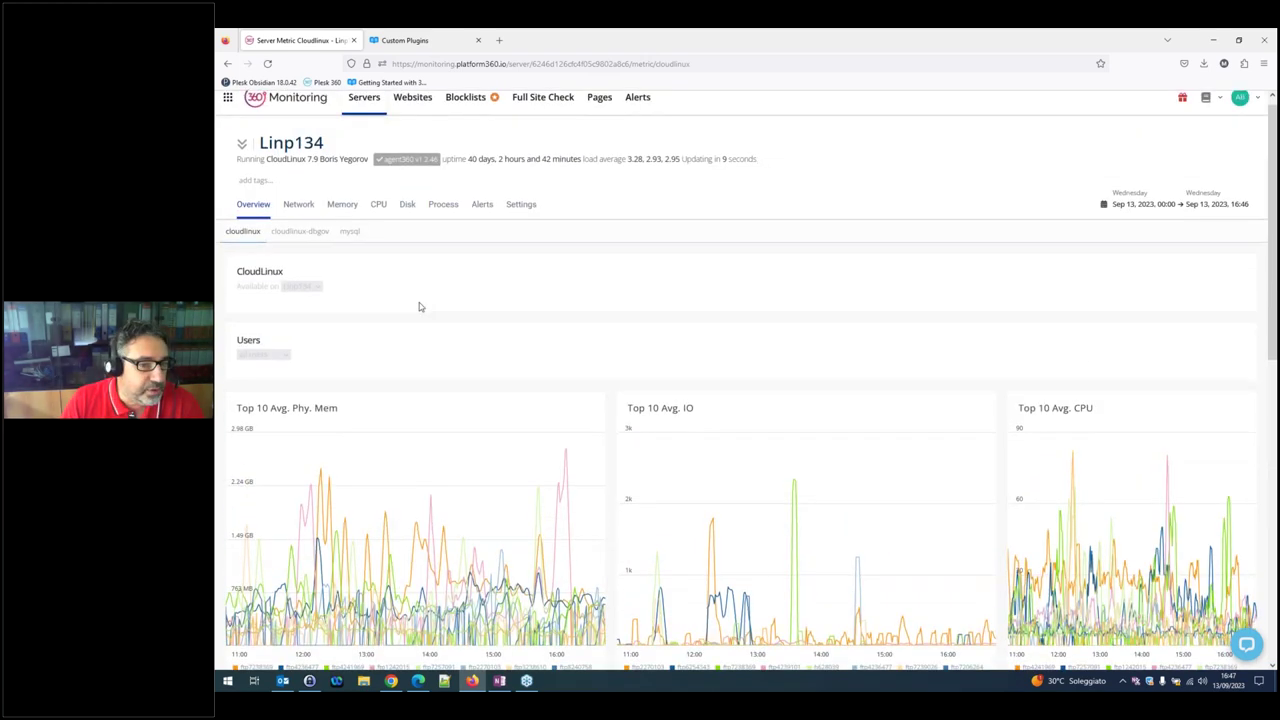
pyautogui.scroll(-4, 420, 307)
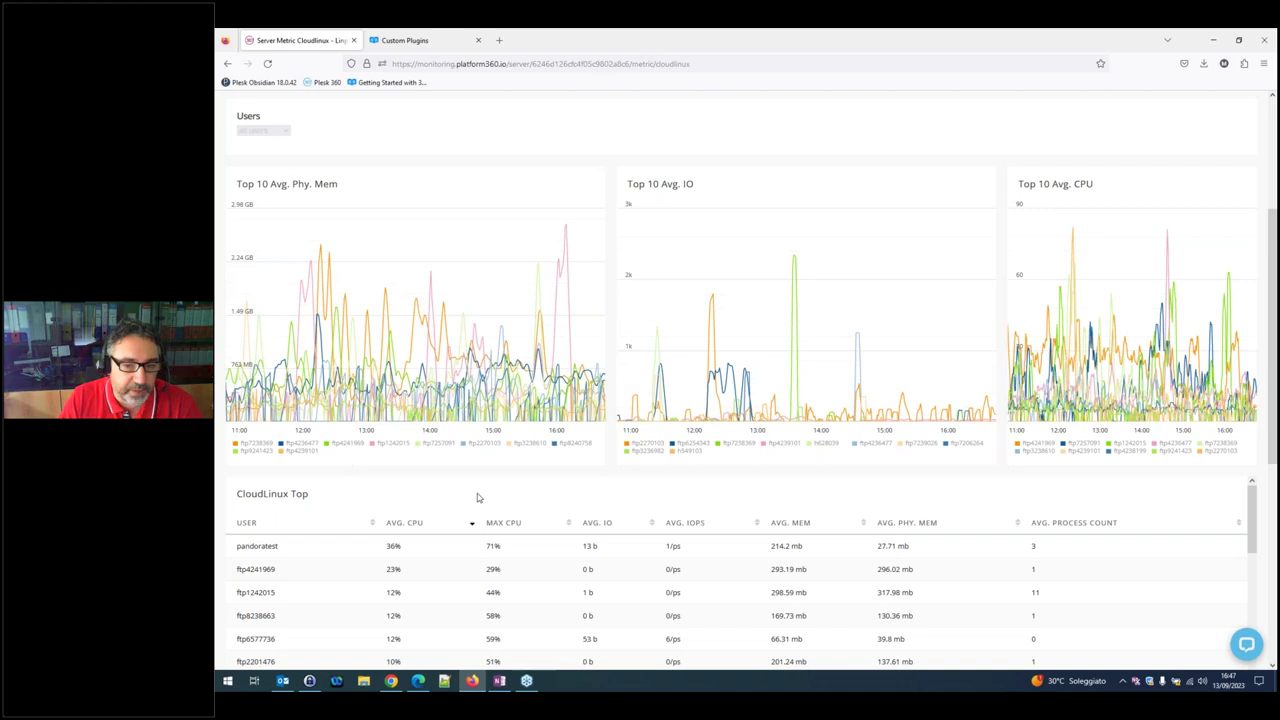
pyautogui.scroll(-2, 400, 495)
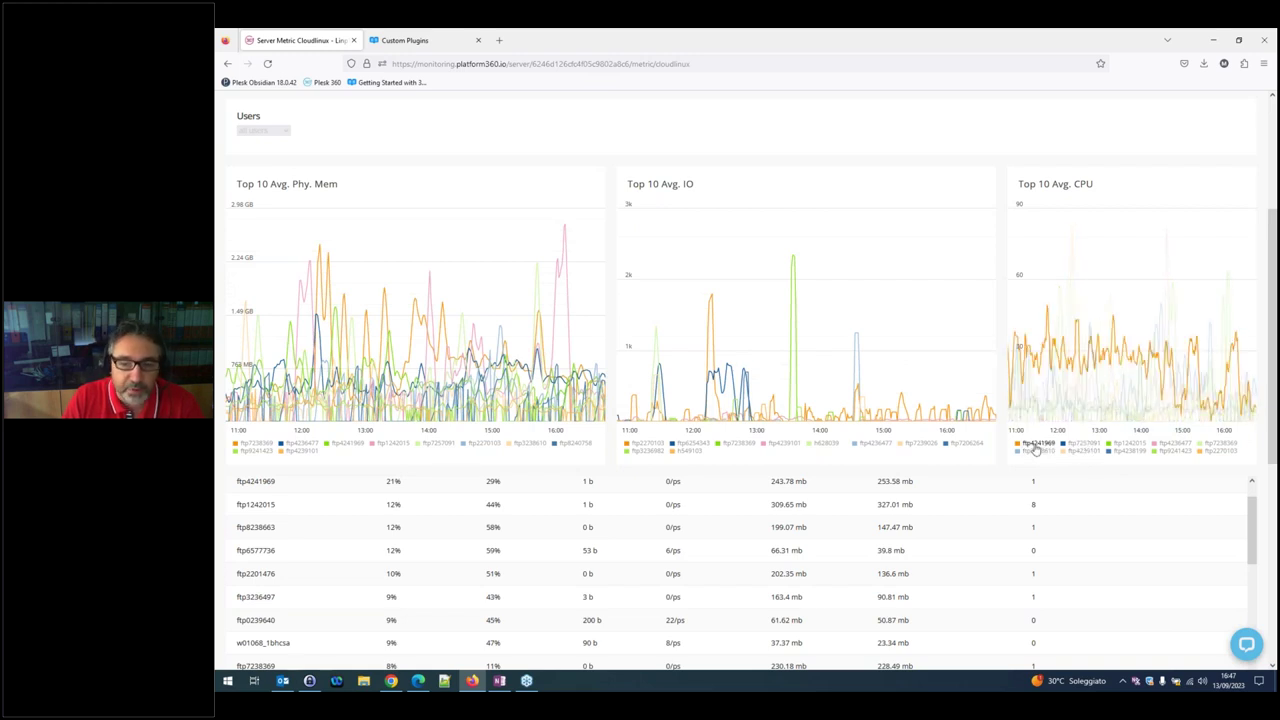
pyautogui.scroll(-2, 737, 469)
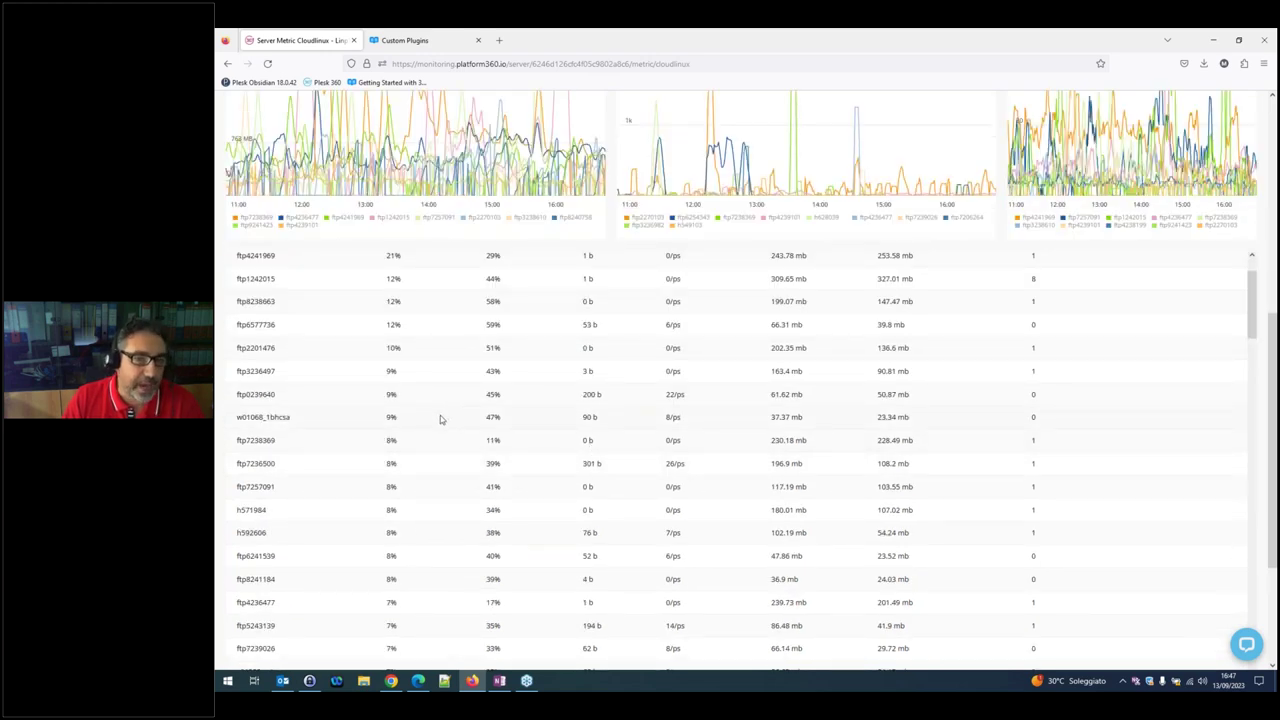
pyautogui.scroll(2, 434, 422)
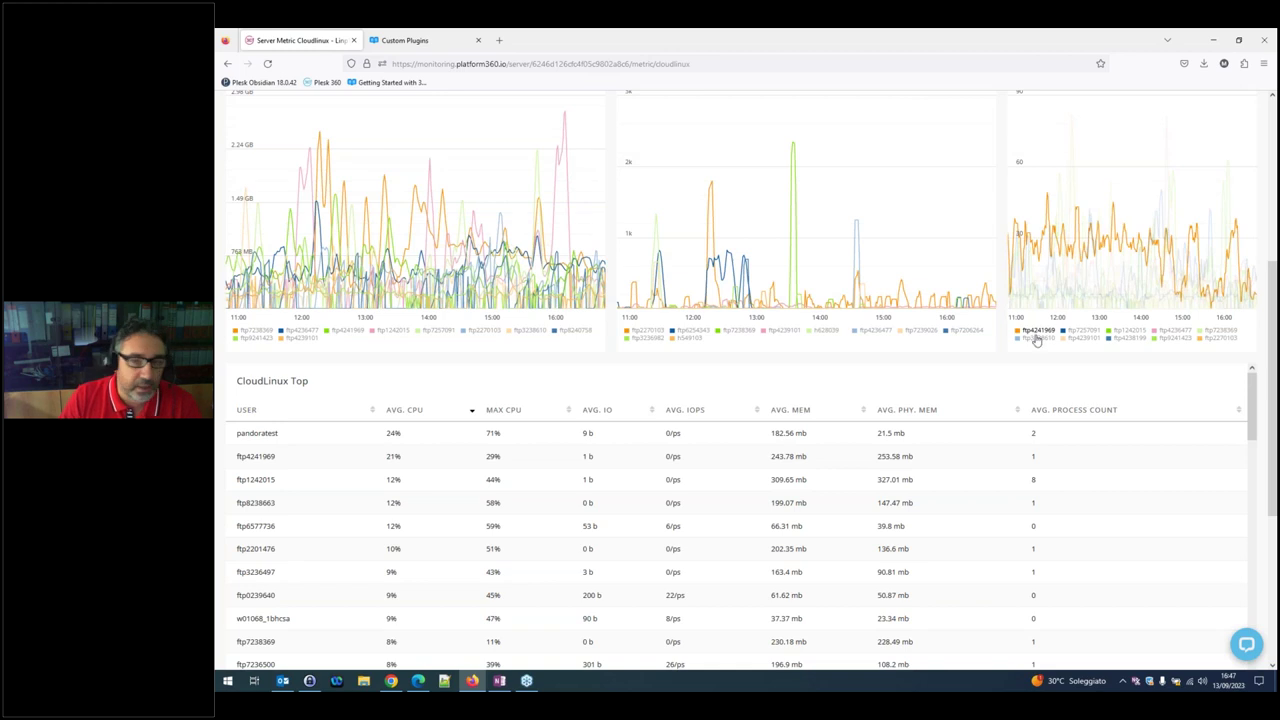
pyautogui.scroll(-6, 640, 462)
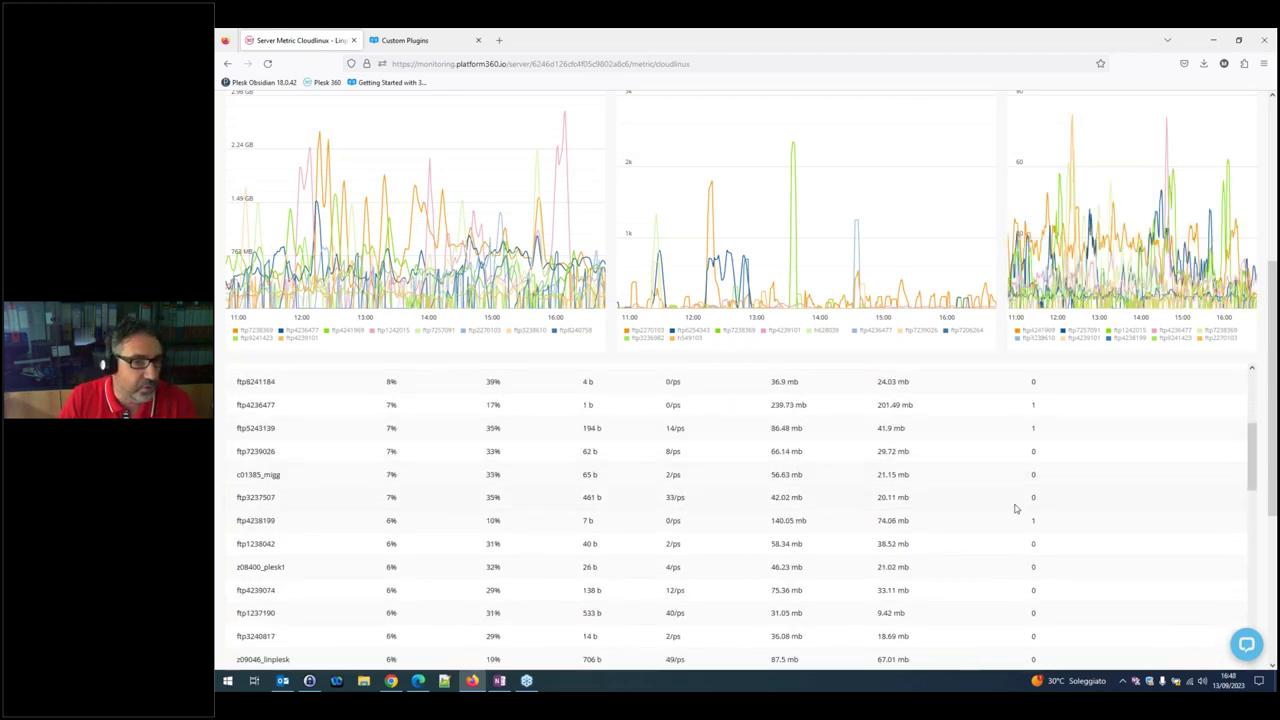
pyautogui.scroll(5, 507, 365)
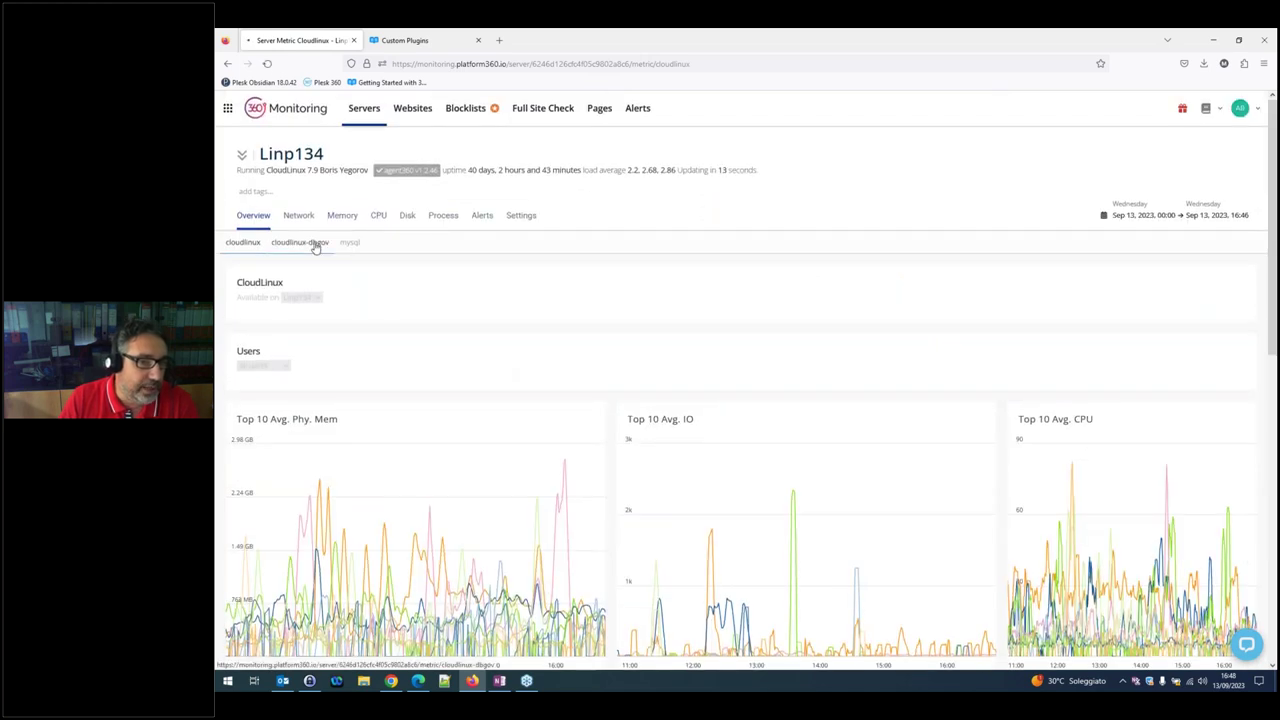
# Review Linp134's cloudlinux-dbgov metrics and its mysql charts for queries, threads and open tables
pyautogui.click(301, 242)
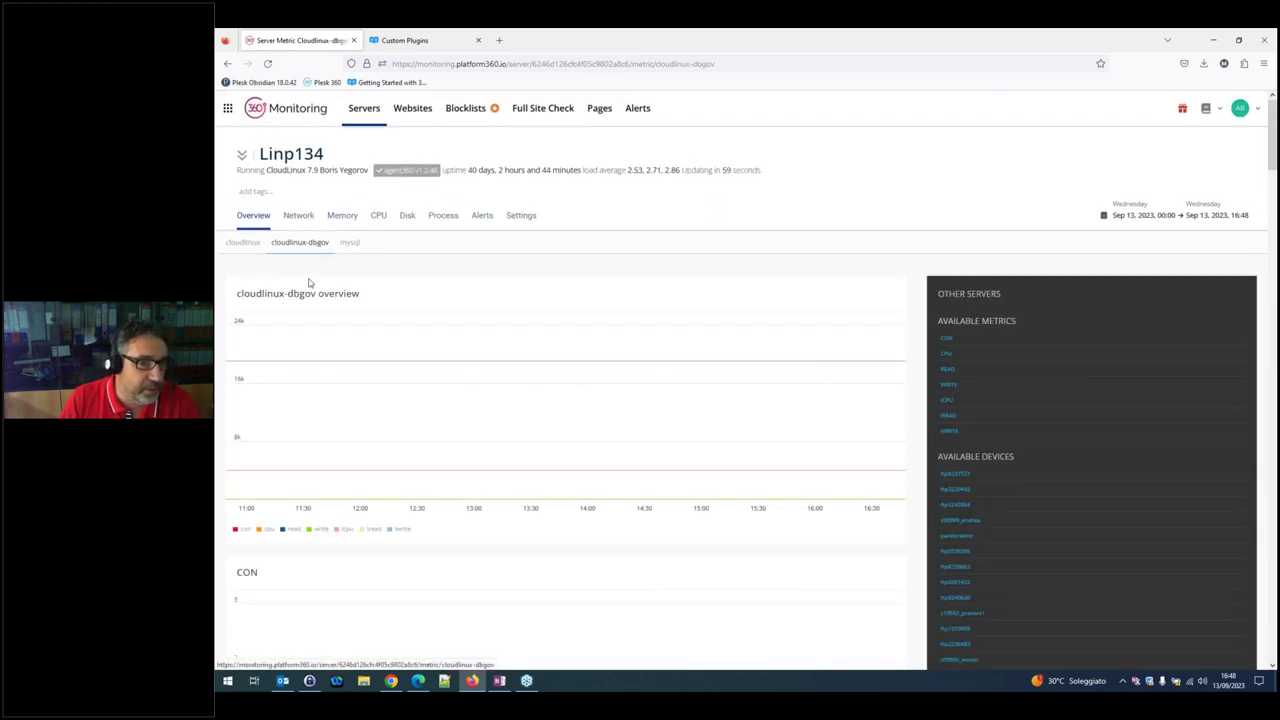
pyautogui.click(349, 243)
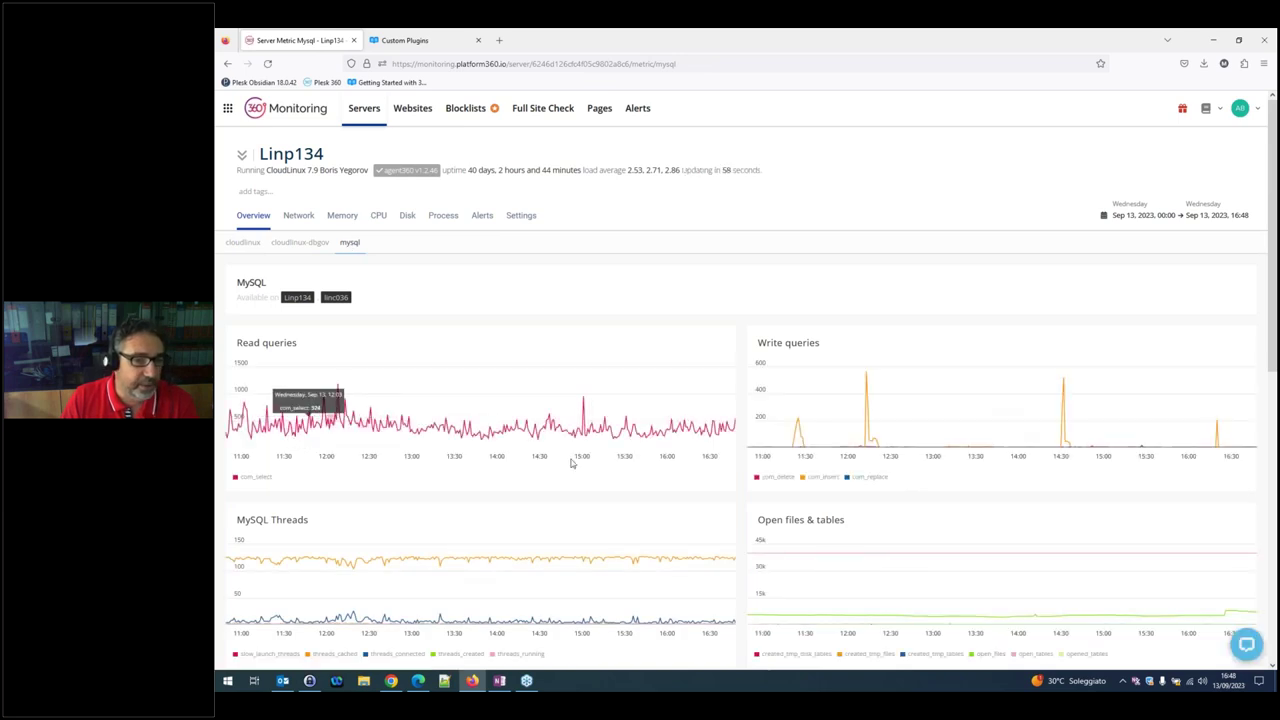
pyautogui.scroll(-2, 601, 455)
pyautogui.scroll(-3, 601, 455)
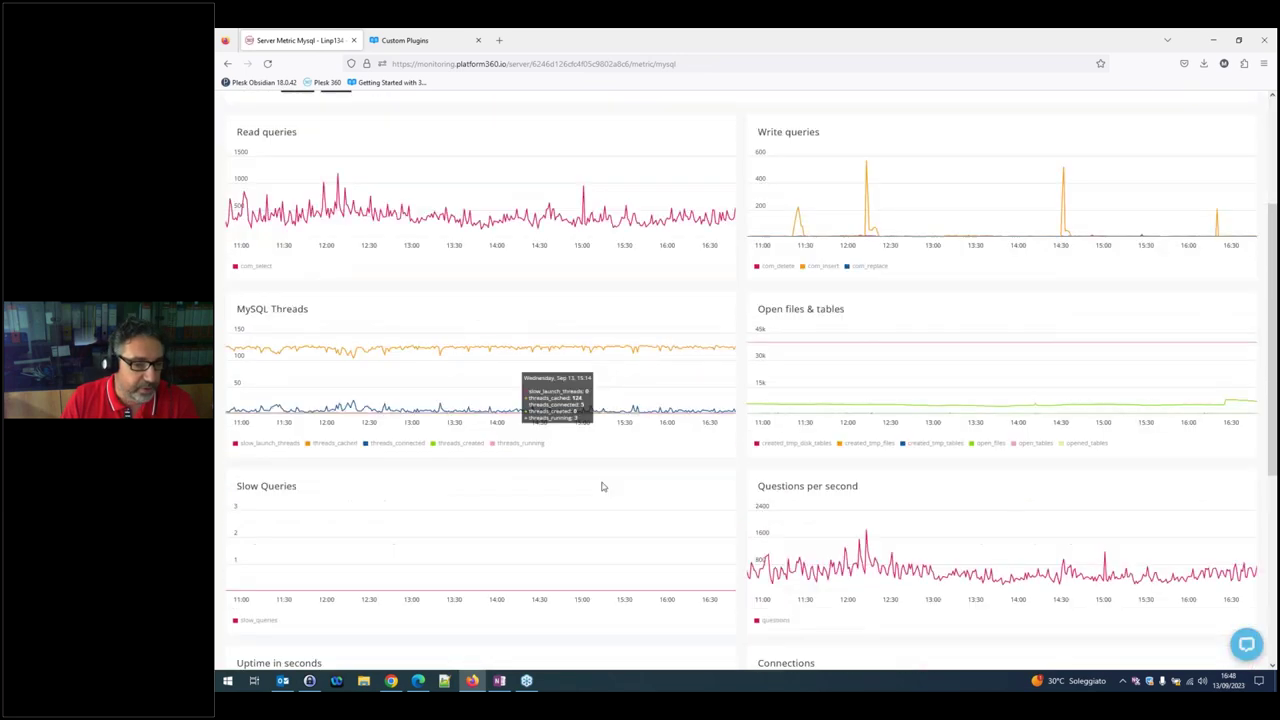
pyautogui.scroll(5, 601, 486)
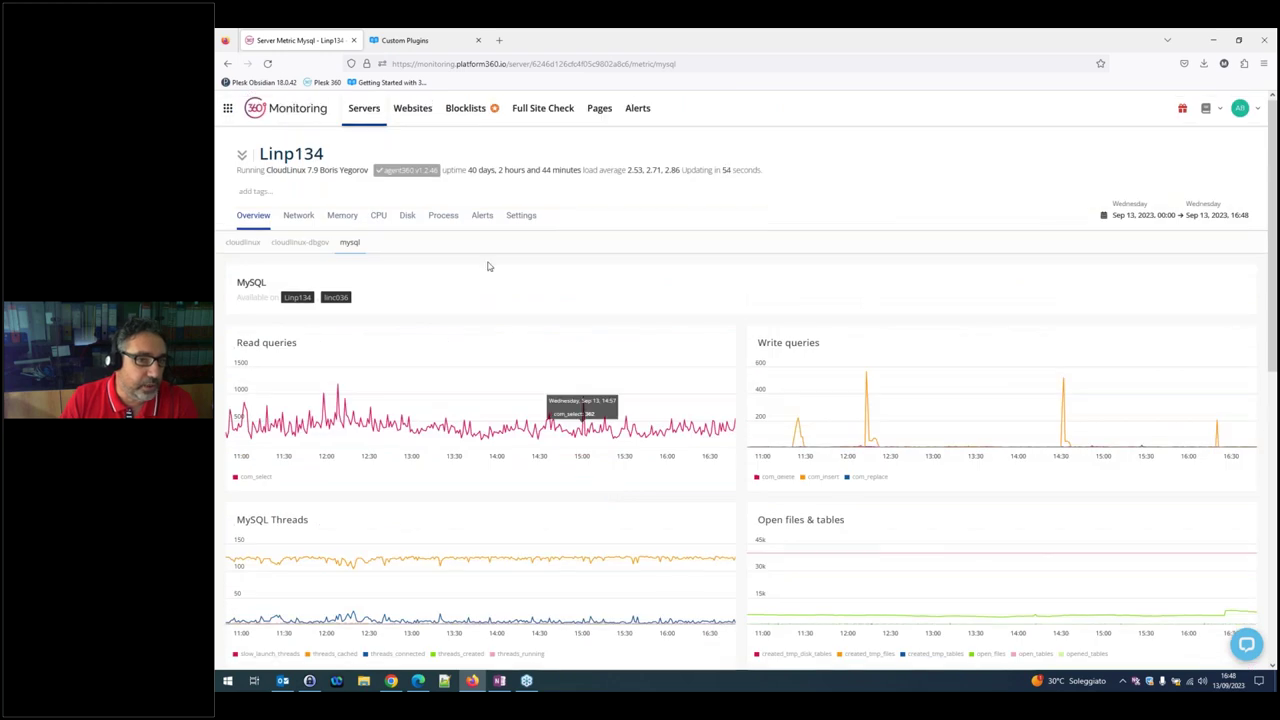
# Show Linp134's CPU usage for the custom period September 4, 2023, from 00:00 to 16:00
pyautogui.click(378, 215)
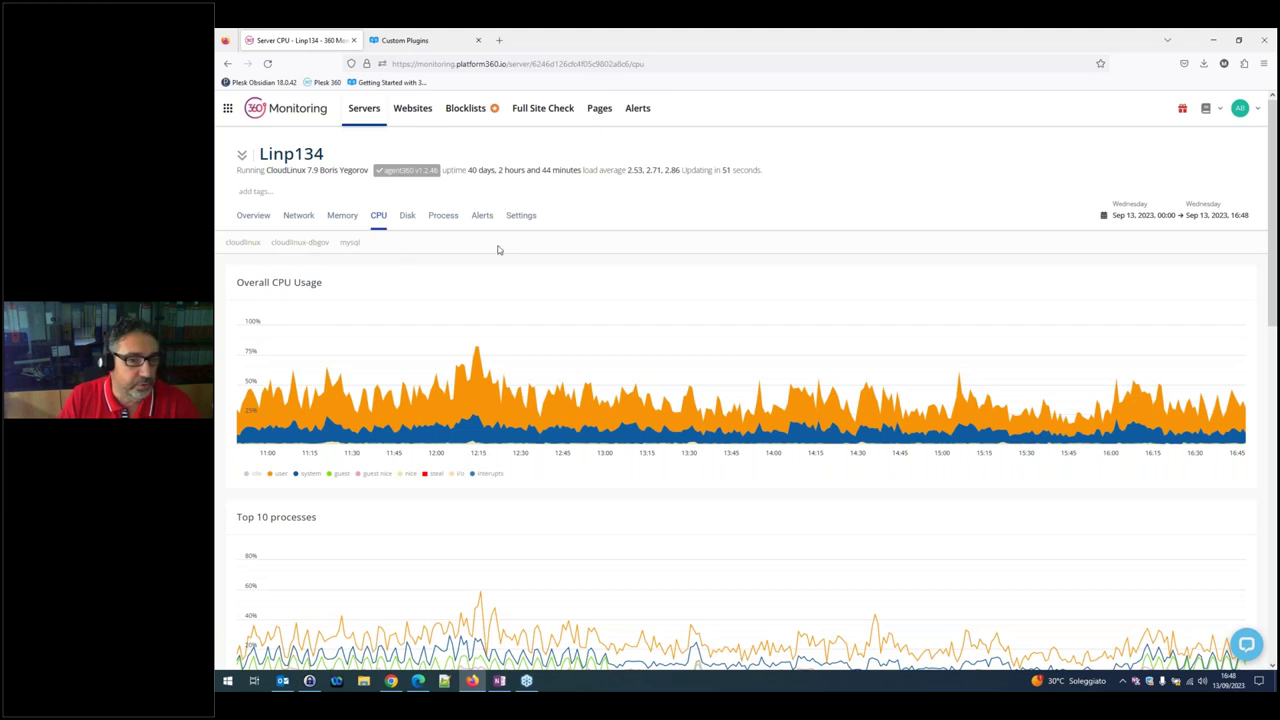
pyautogui.click(1135, 217)
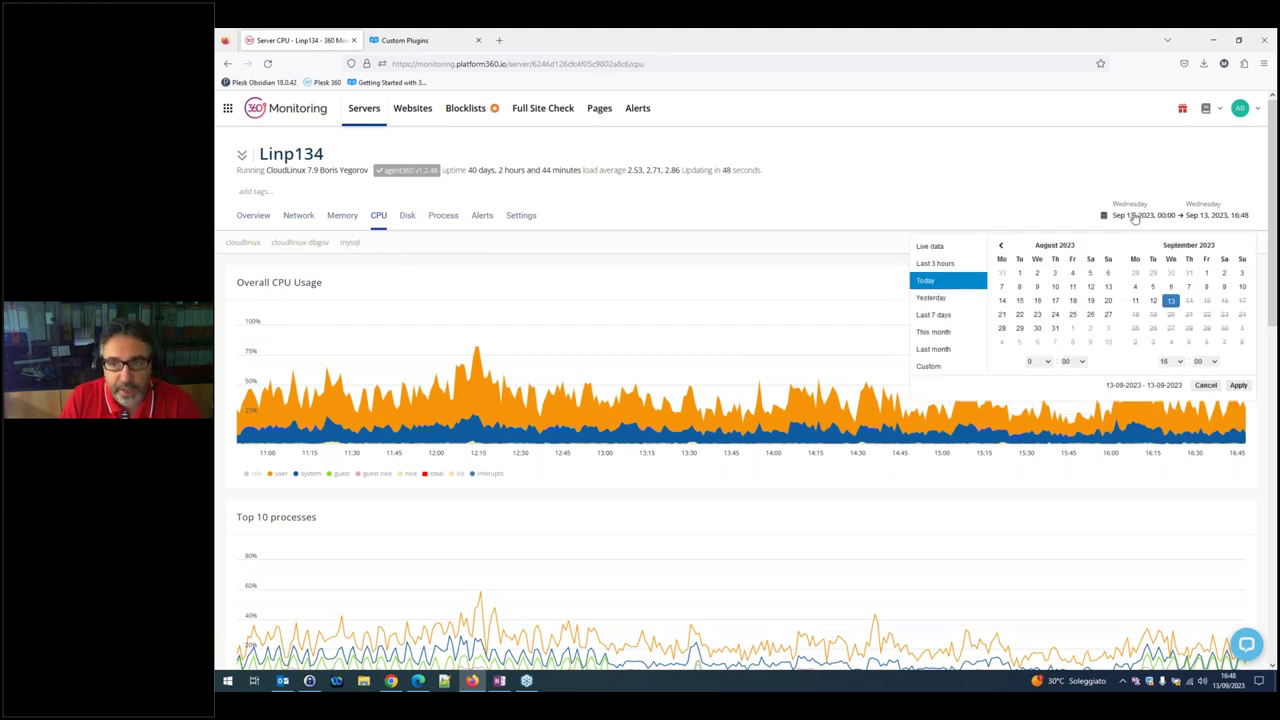
pyautogui.click(1136, 288)
pyautogui.click(1136, 288)
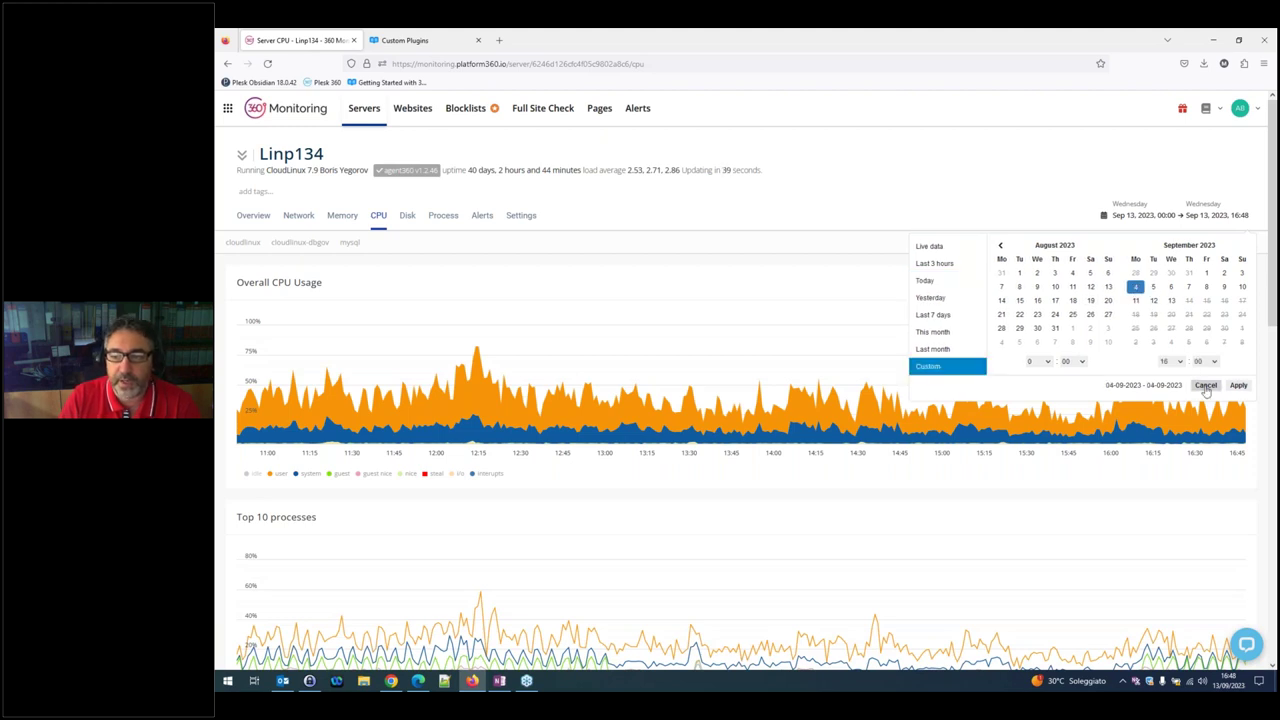
pyautogui.click(1238, 385)
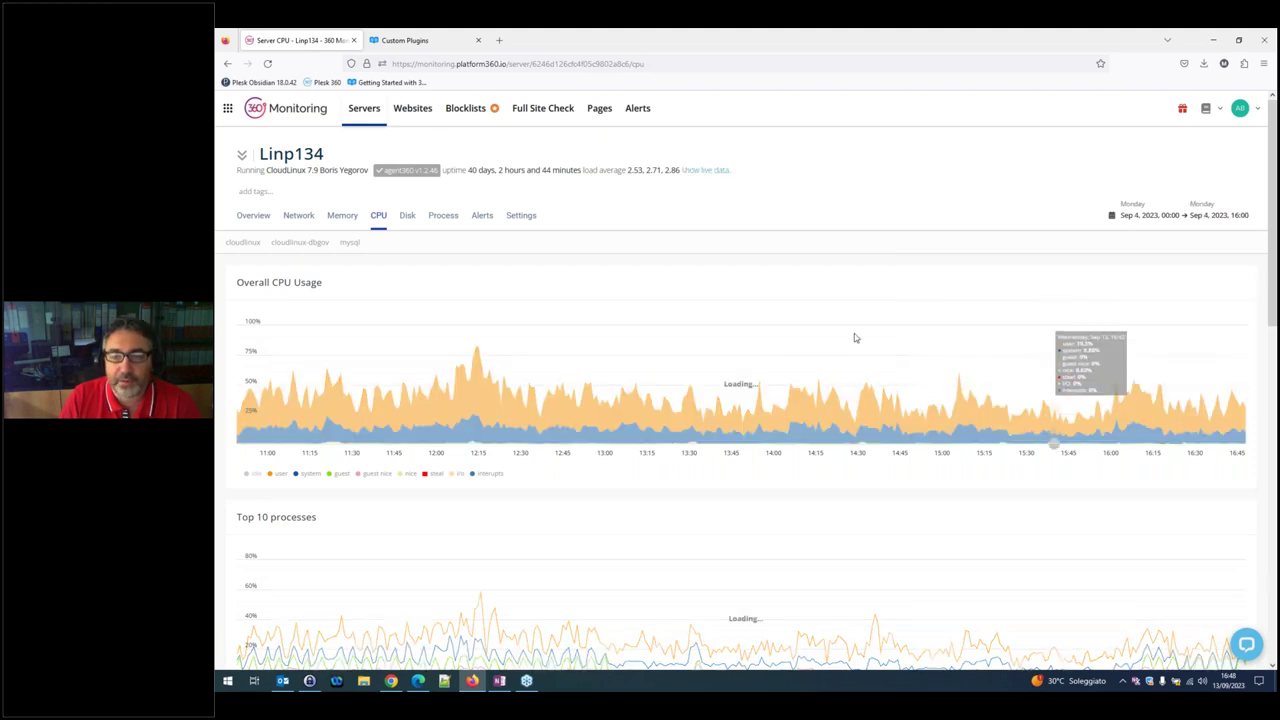
# Examine the September 4 CPU charts, covering overall usage, the top 10 processes and the individual cores
pyautogui.click(299, 218)
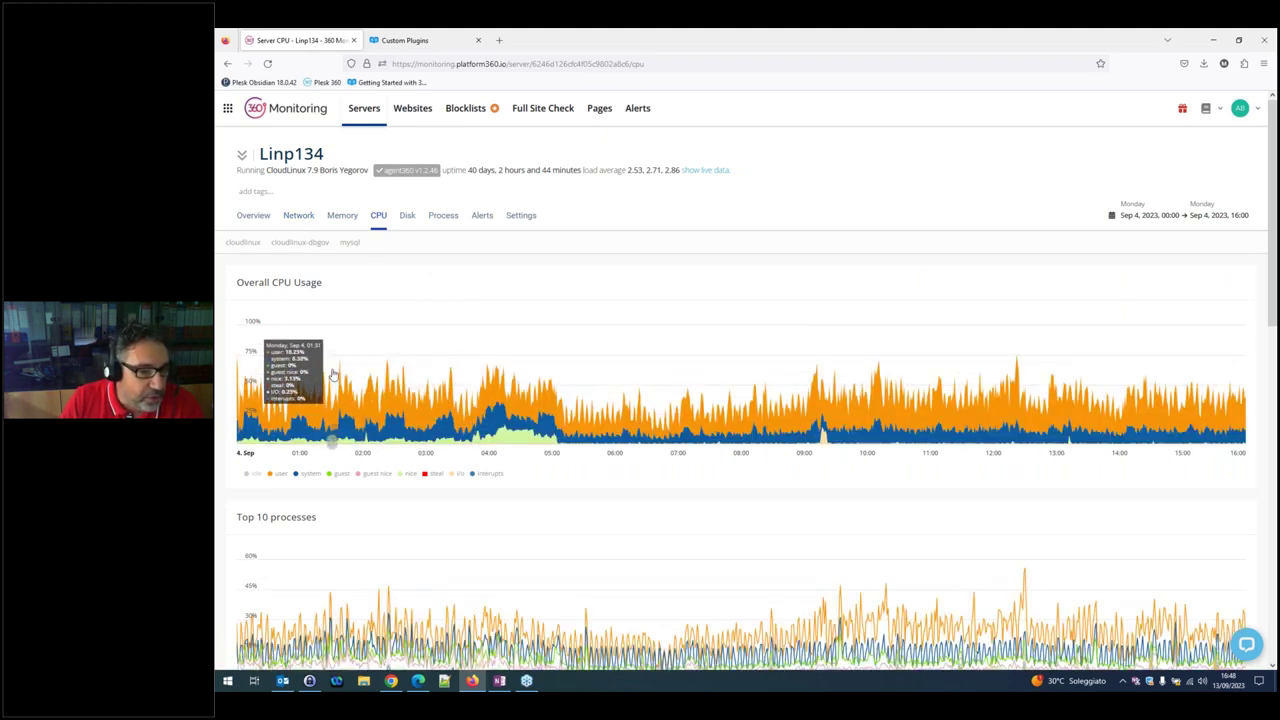
pyautogui.scroll(-3, 420, 403)
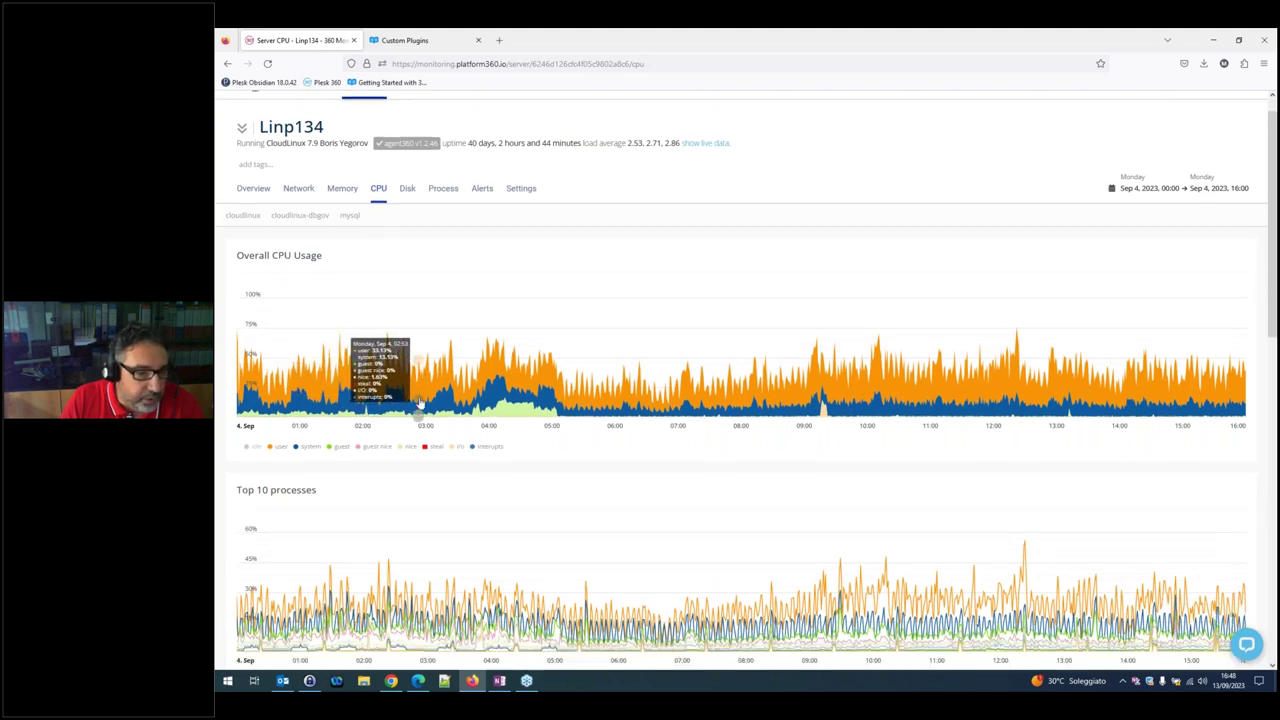
pyautogui.scroll(-5, 561, 449)
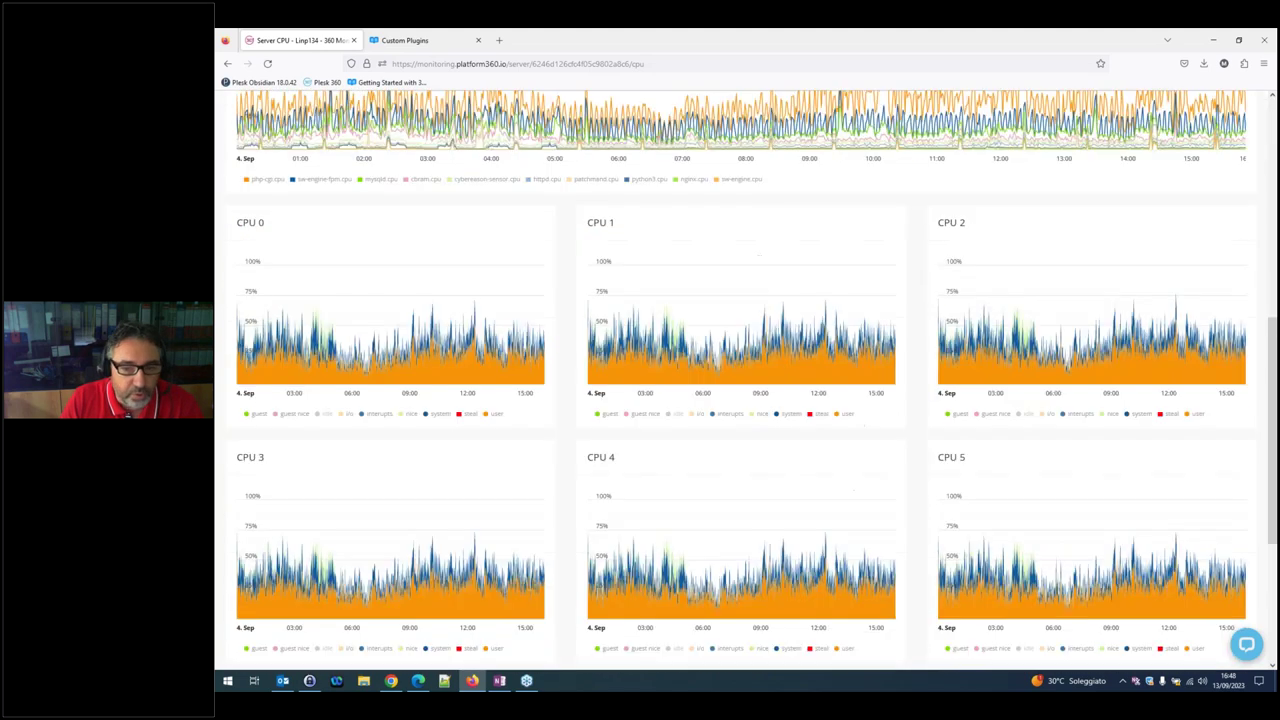
pyautogui.scroll(10, 561, 449)
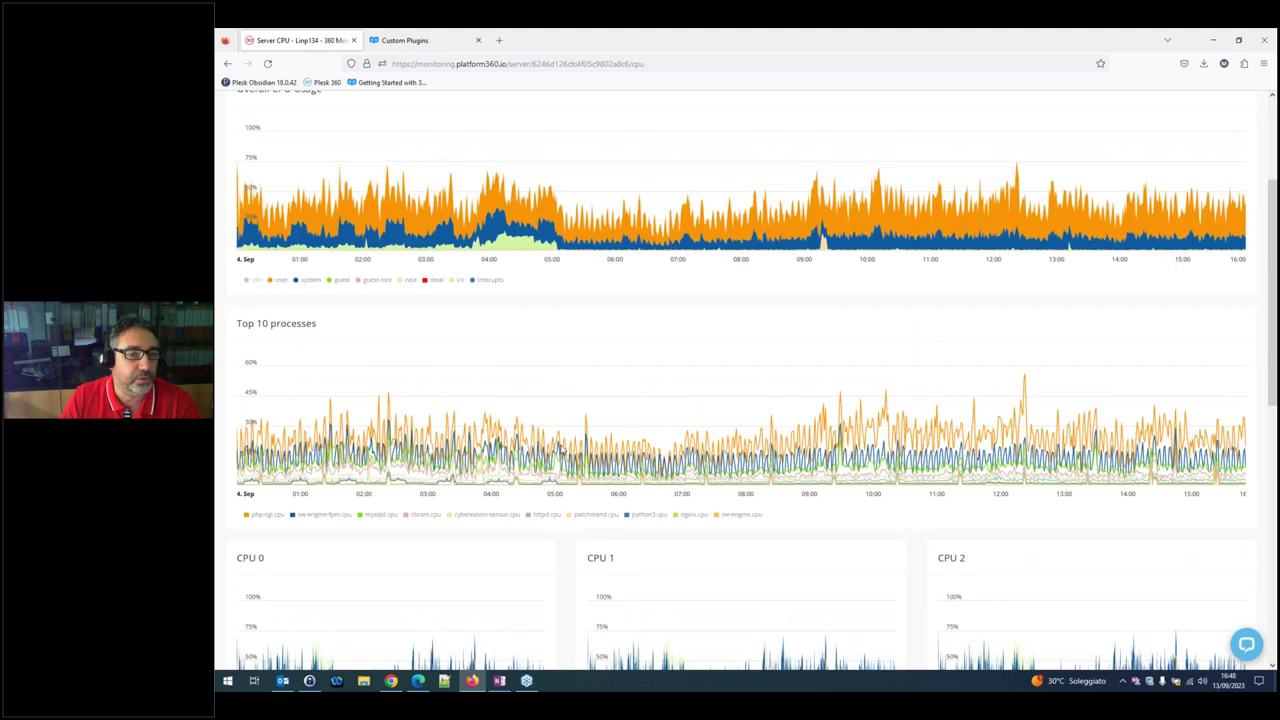
# Check Linp134's disk usage, and review its alert history and the alert rules under Manage Alerts
pyautogui.click(408, 218)
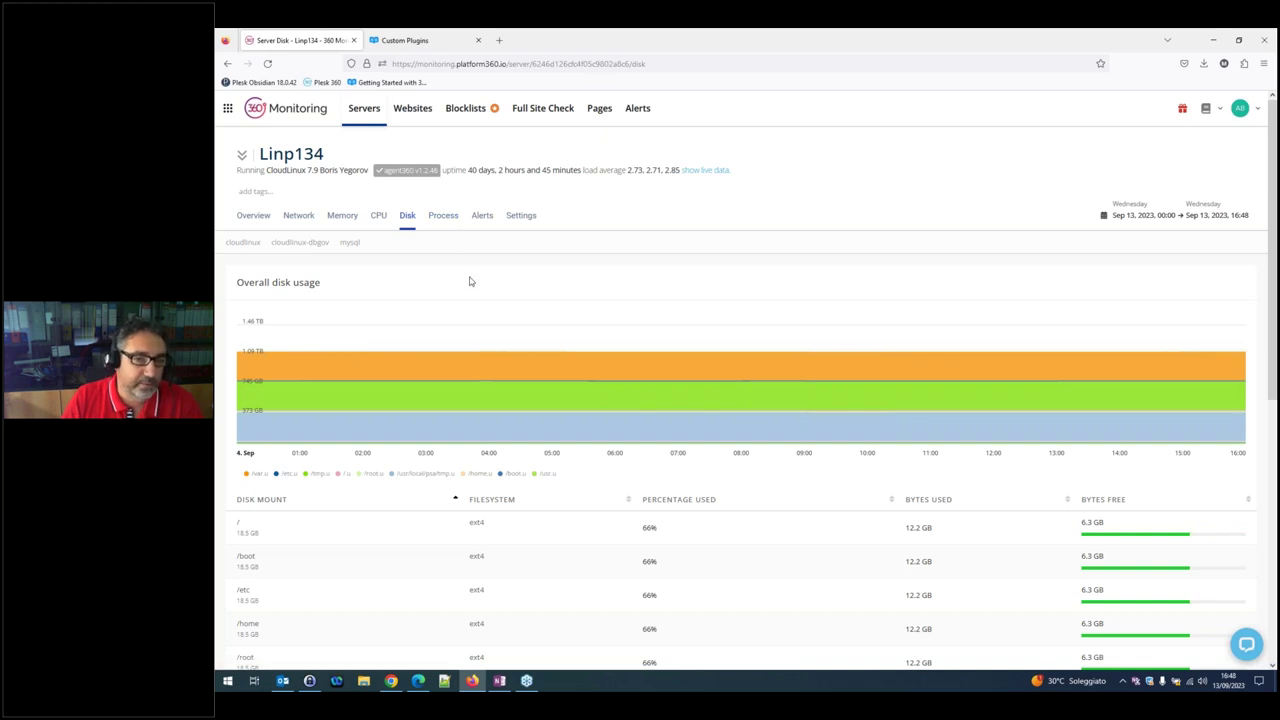
pyautogui.click(482, 217)
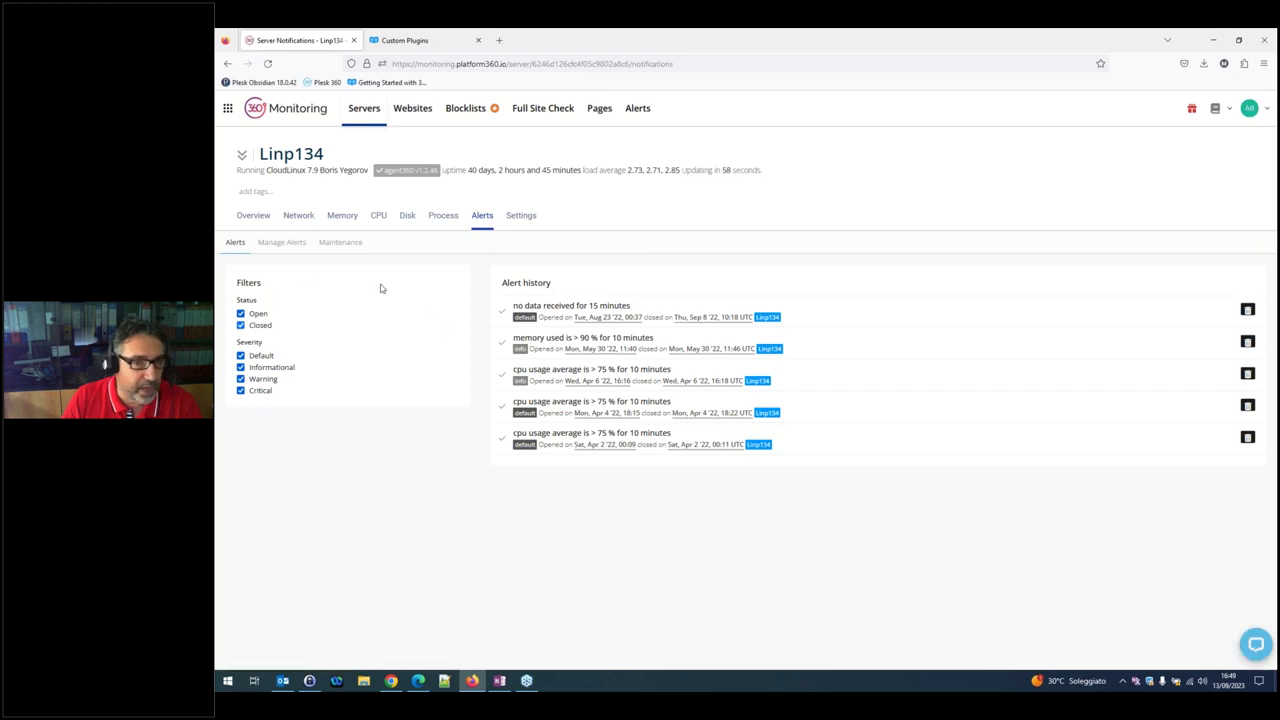
pyautogui.click(295, 245)
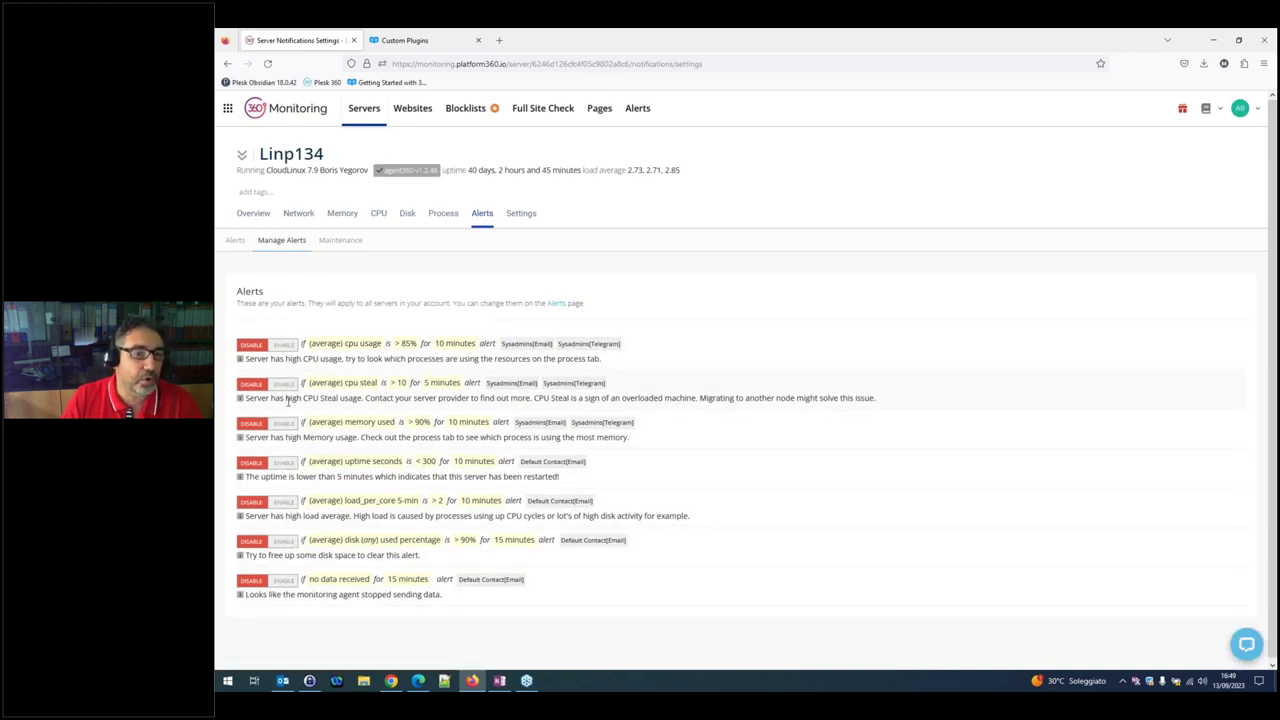
# Review the account-wide alert rules with their notification targets, and check the alert contacts and their enabled channels
pyautogui.click(634, 111)
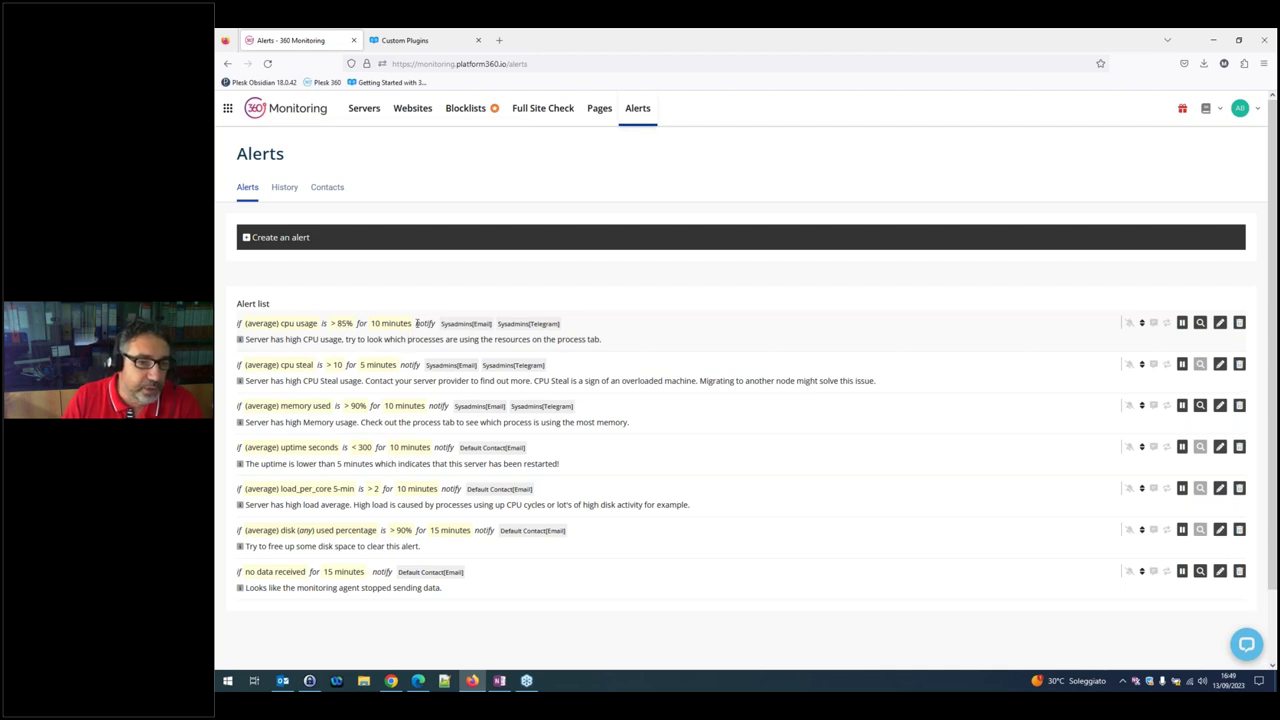
pyautogui.moveTo(416, 323); pyautogui.dragTo(575, 328)
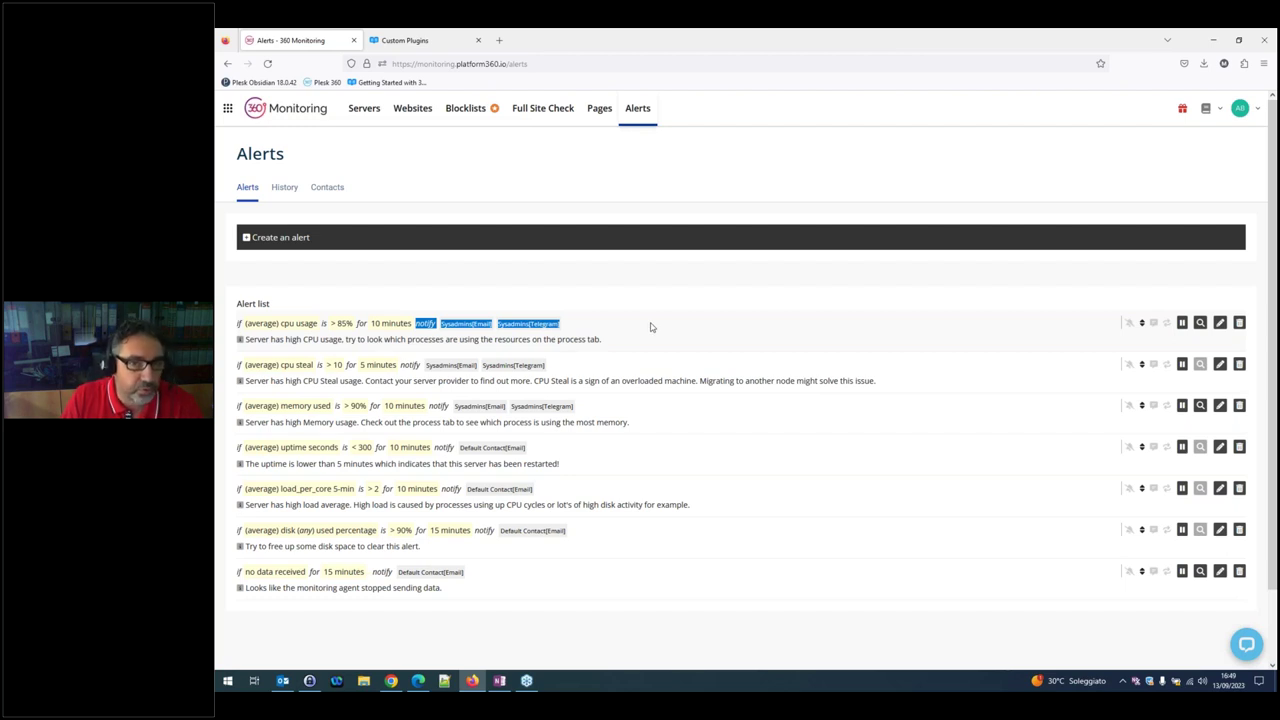
pyautogui.scroll(-2, 650, 327)
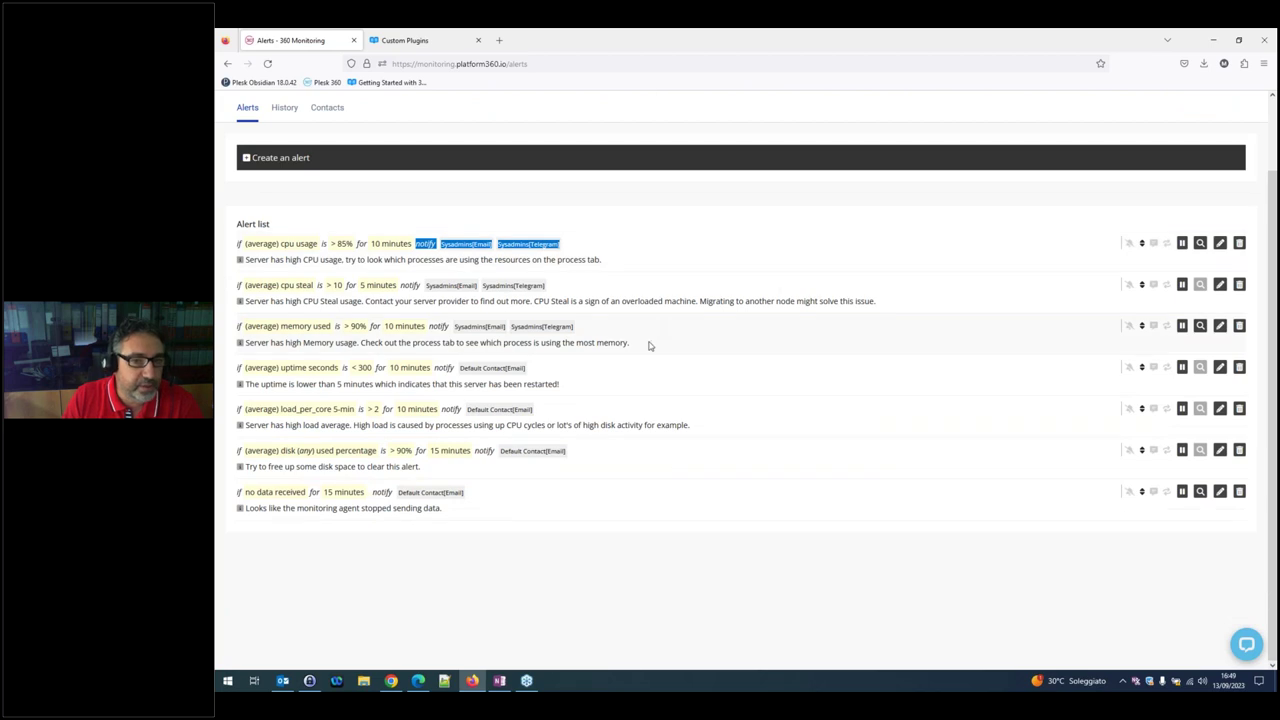
pyautogui.scroll(2, 600, 320)
pyautogui.click(338, 191)
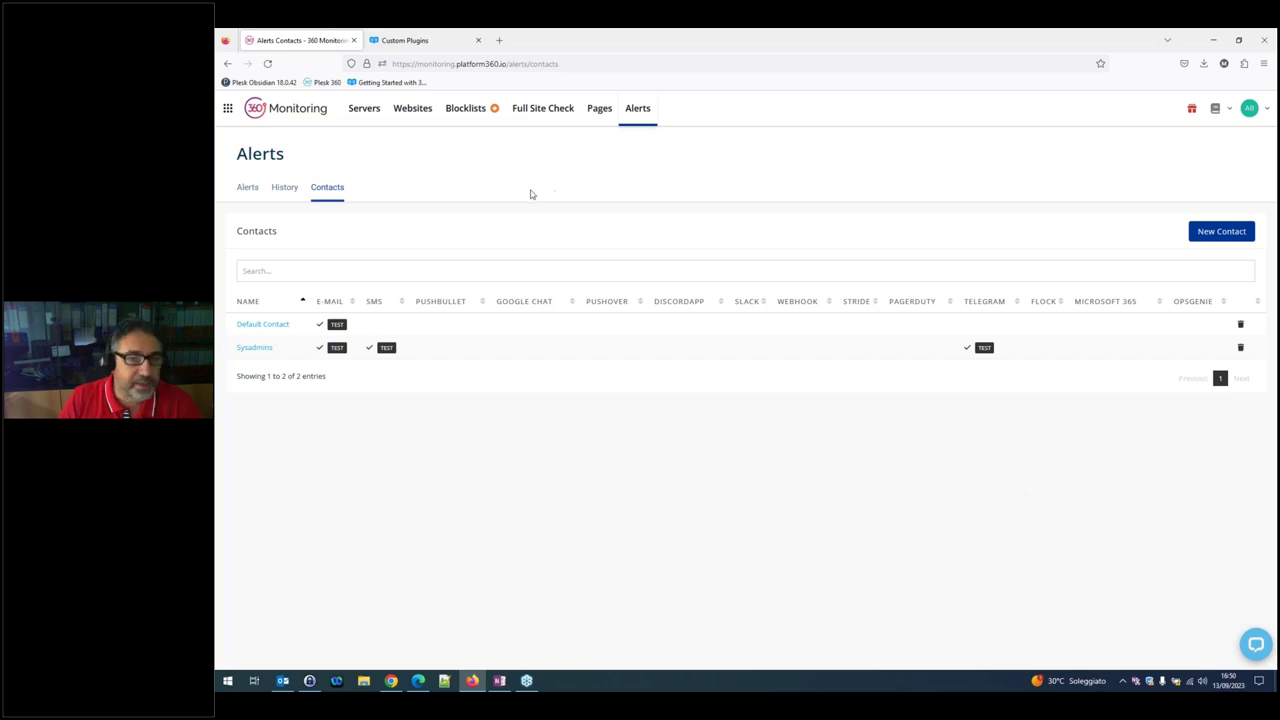
pyautogui.click(247, 188)
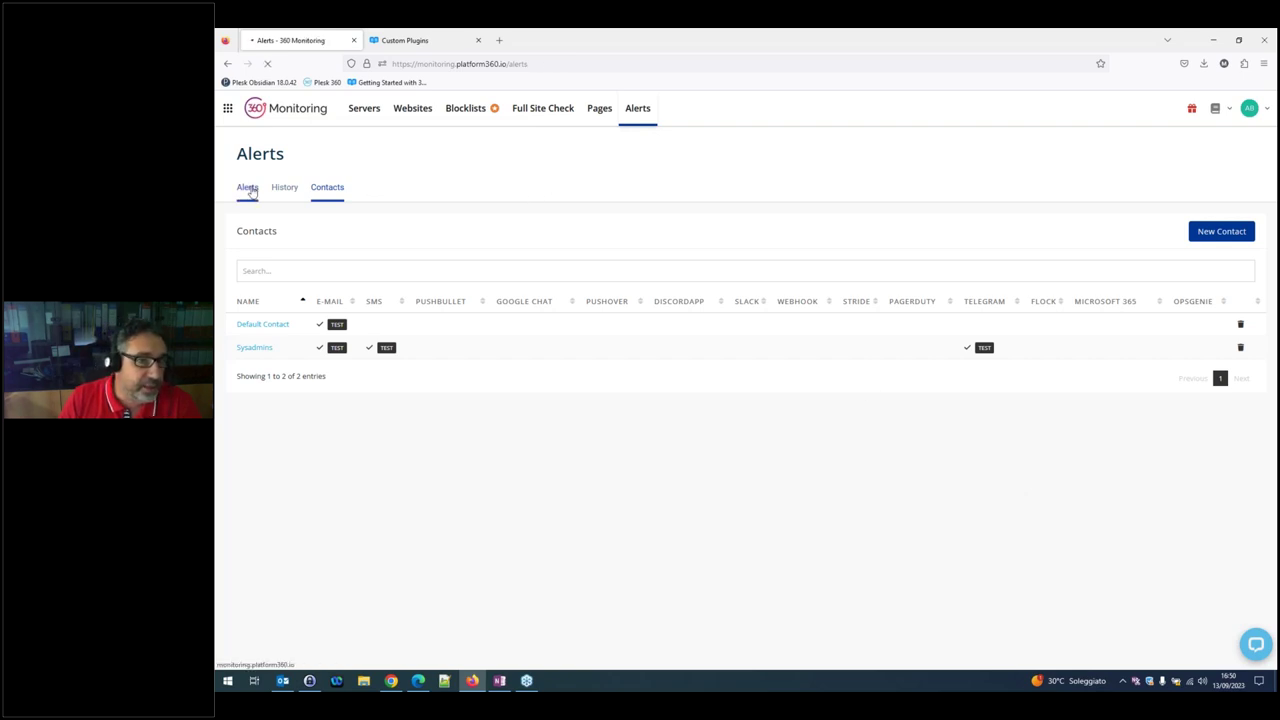
# Open the public status page for Aruba Business Hosting, look through its weekly service list, and view Linc001's status details
pyautogui.click(594, 112)
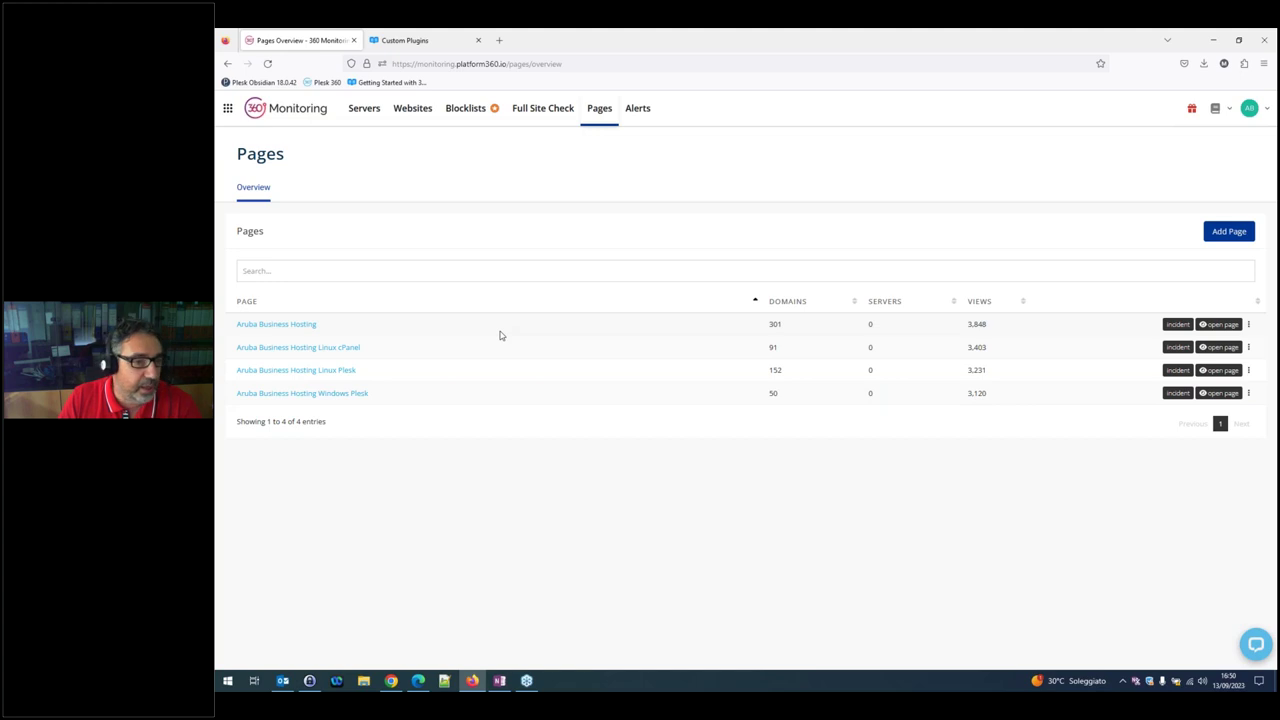
pyautogui.click(1219, 325)
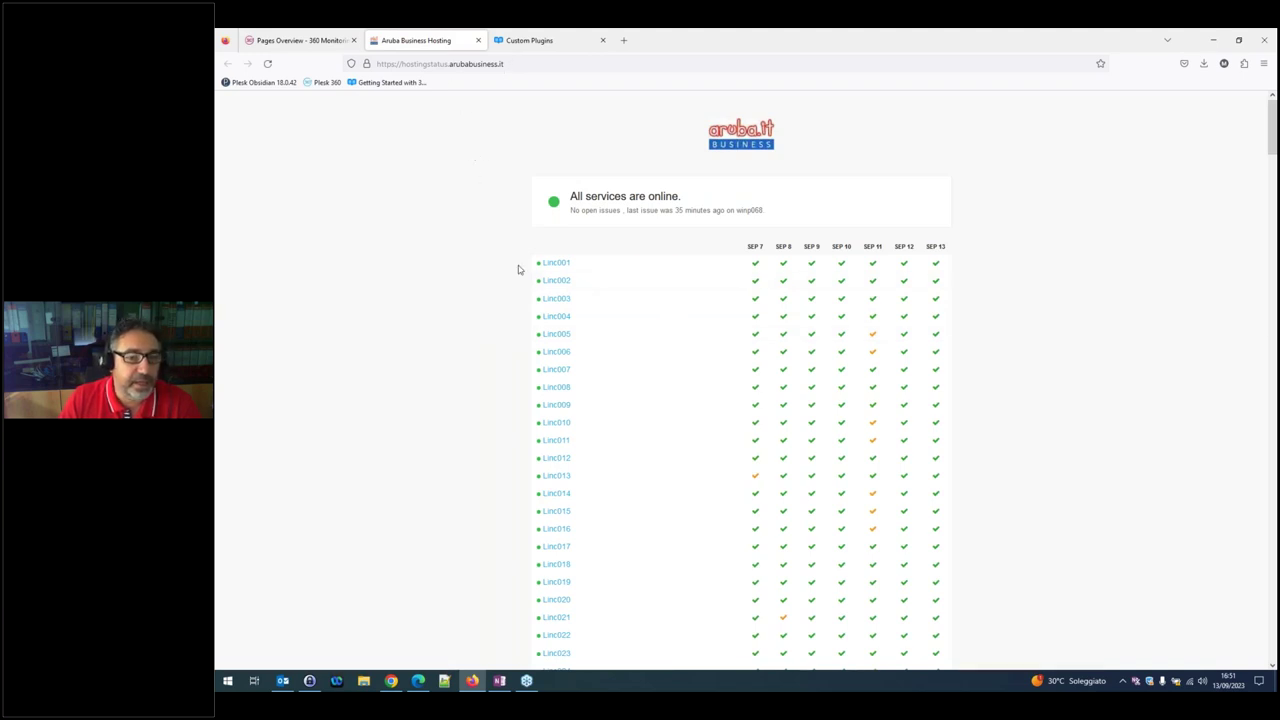
pyautogui.scroll(-5, 636, 287)
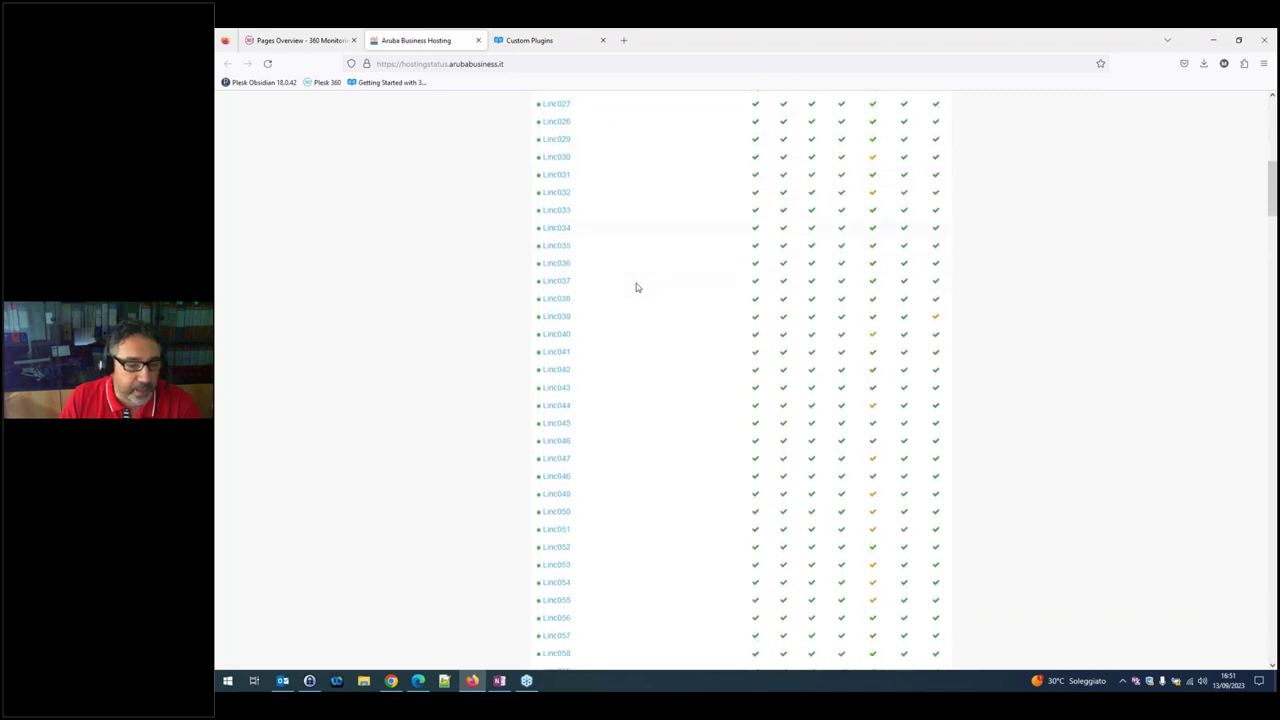
pyautogui.scroll(3, 636, 287)
pyautogui.scroll(1, 636, 285)
pyautogui.click(563, 265)
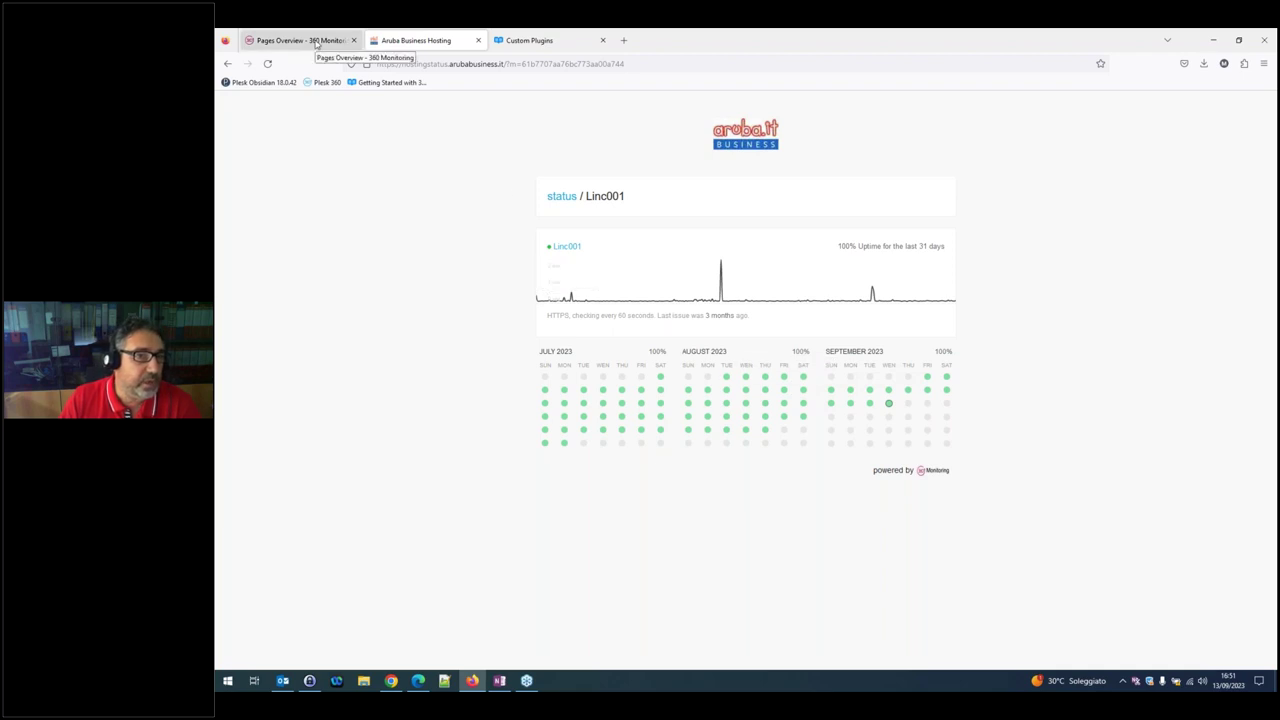
# Open the public status page for Aruba Business Hosting Linux cPanel and view Linc001's response graph there
pyautogui.click(316, 43)
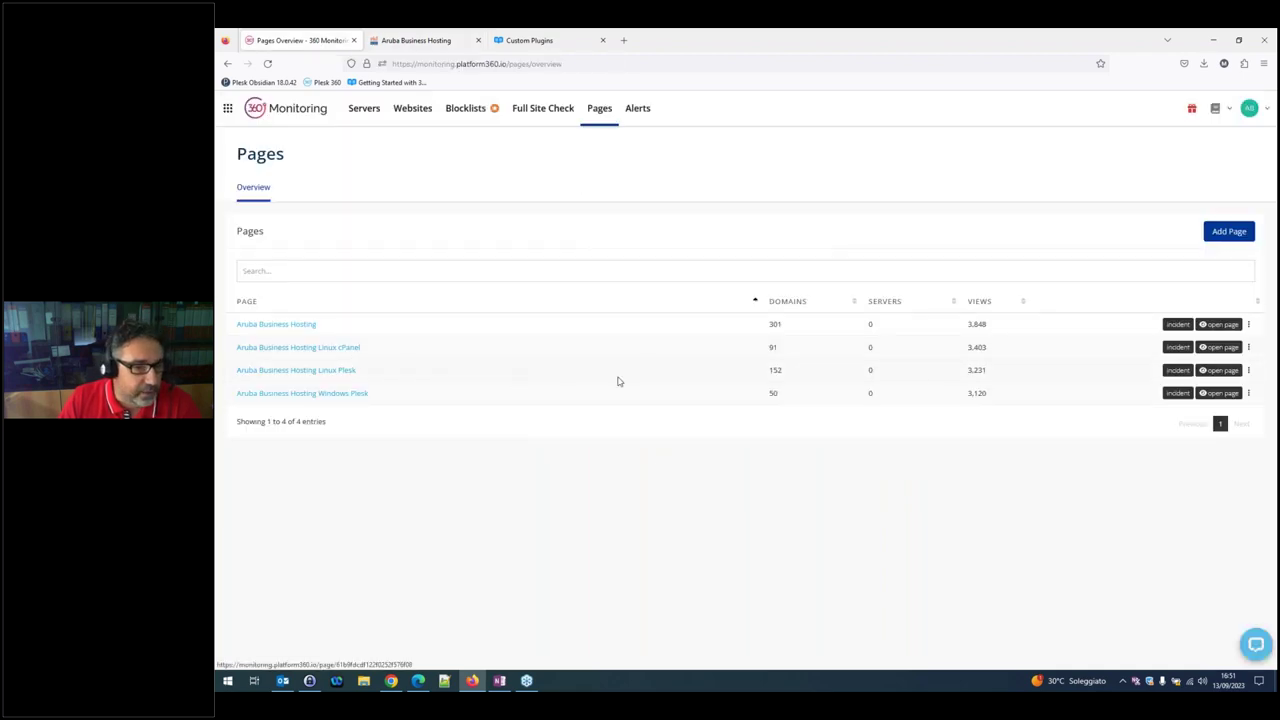
pyautogui.click(1218, 347)
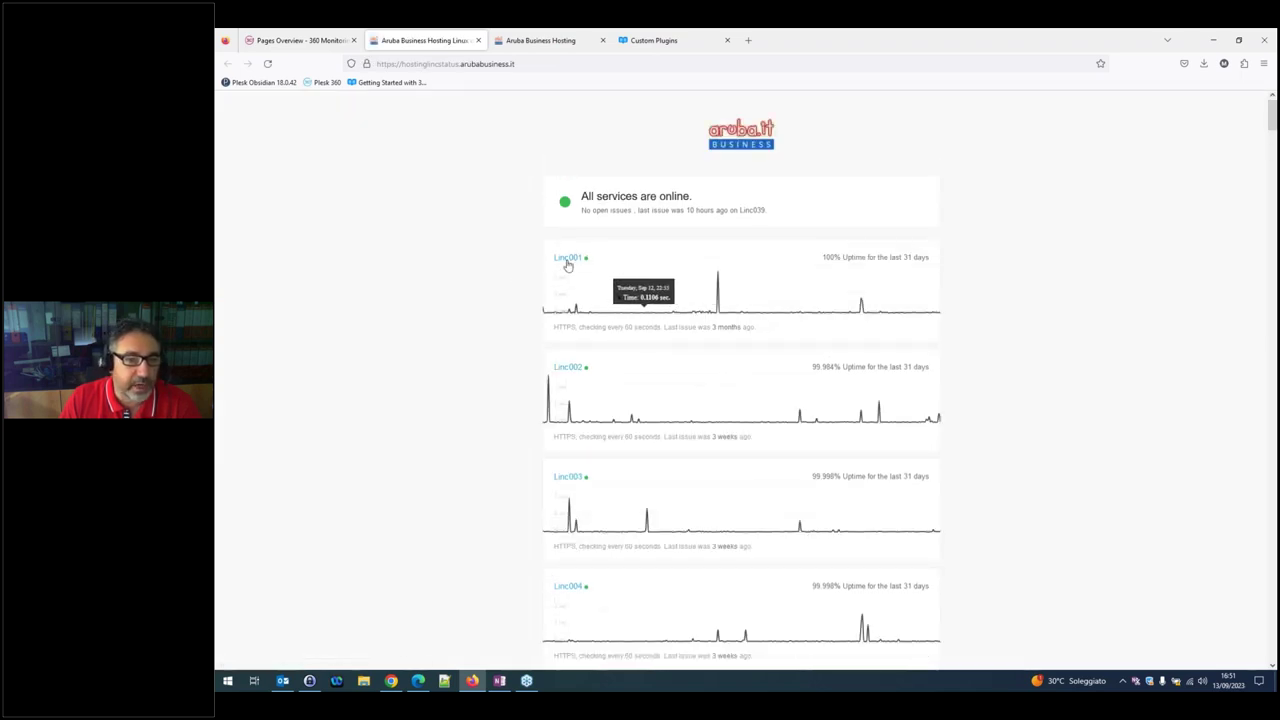
pyautogui.click(567, 260)
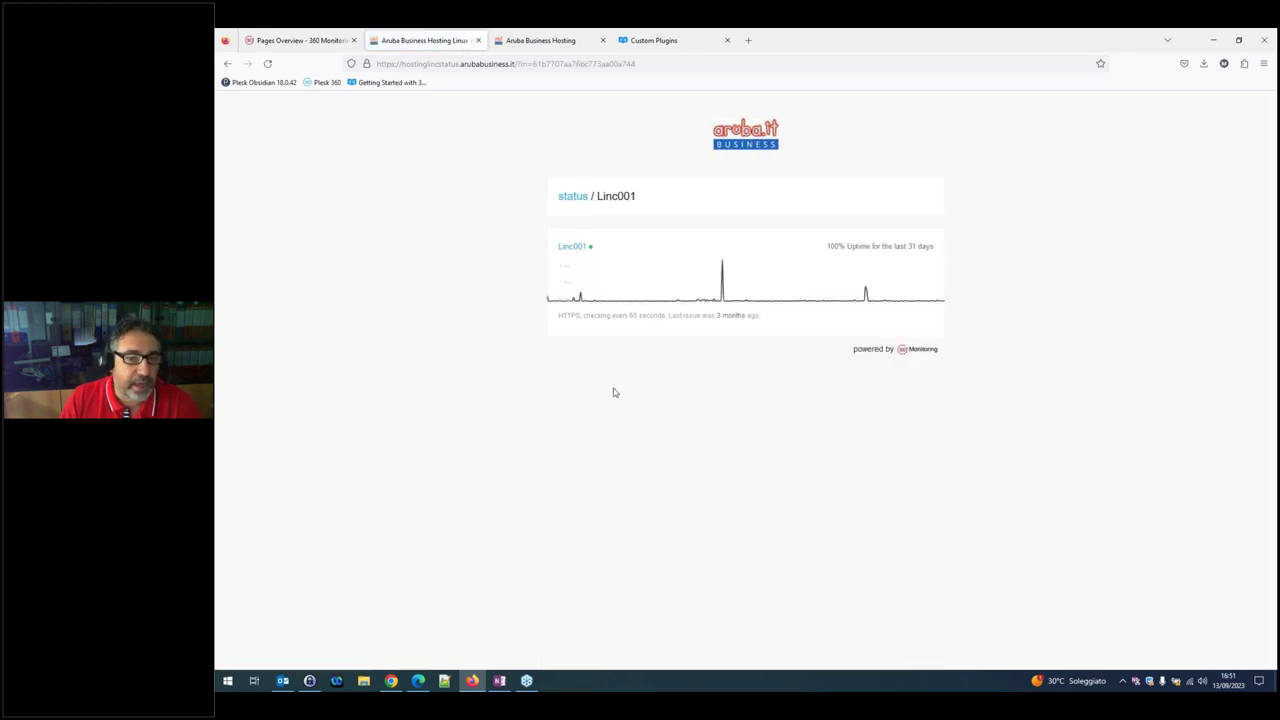
# Open the Aruba Business Hosting page for editing and review its title, branding, password, custom domain, CSS and layout settings
pyautogui.click(318, 42)
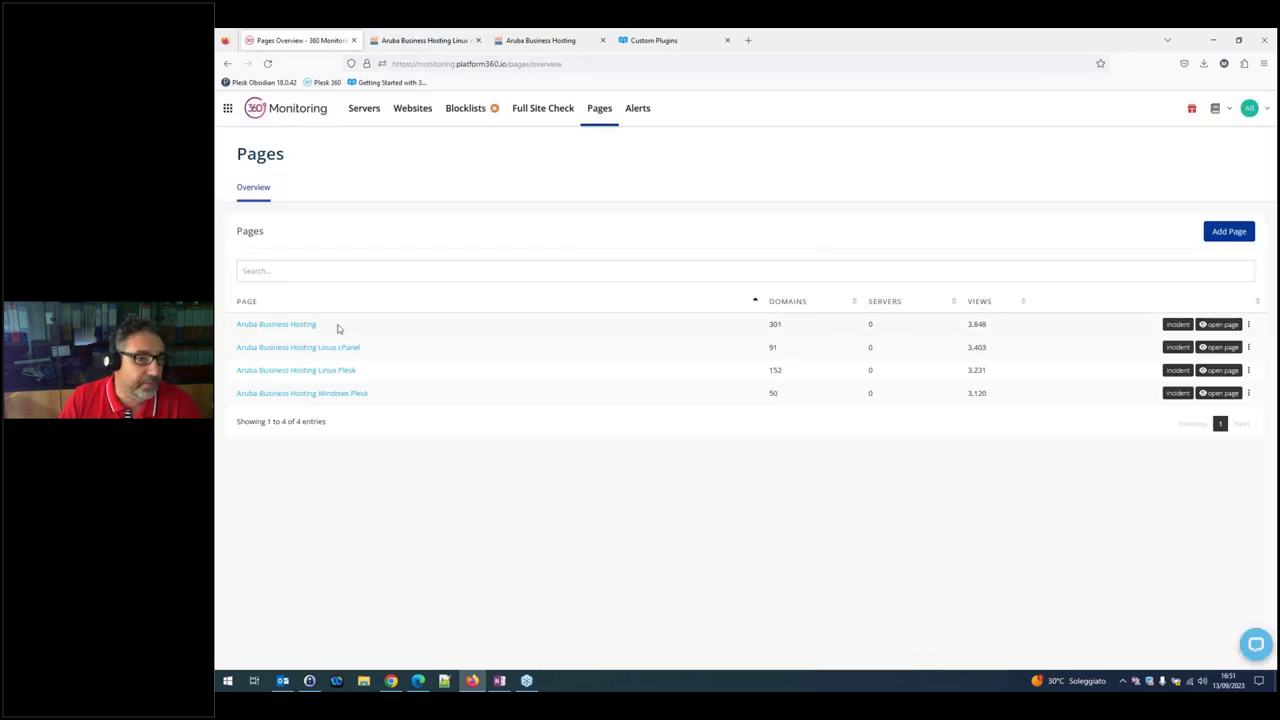
pyautogui.click(1247, 325)
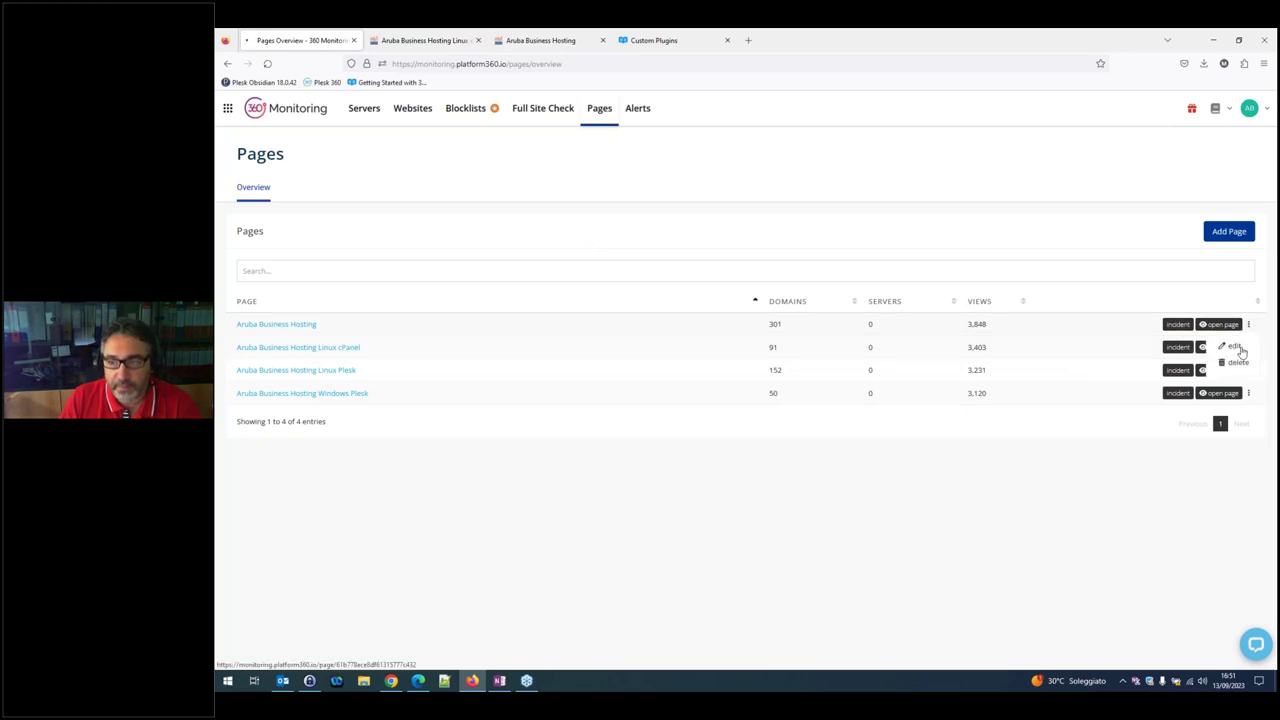
pyautogui.click(1235, 349)
pyautogui.moveTo(349, 289); pyautogui.dragTo(235, 286)
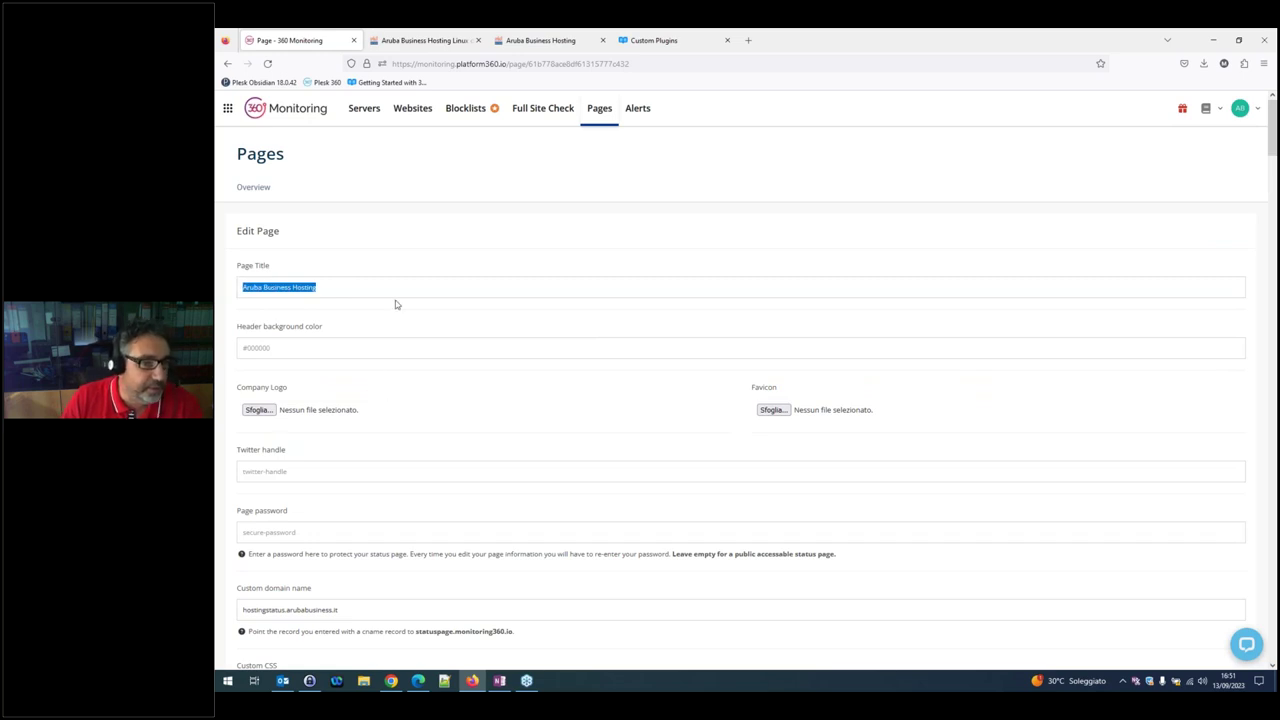
pyautogui.scroll(-2, 437, 362)
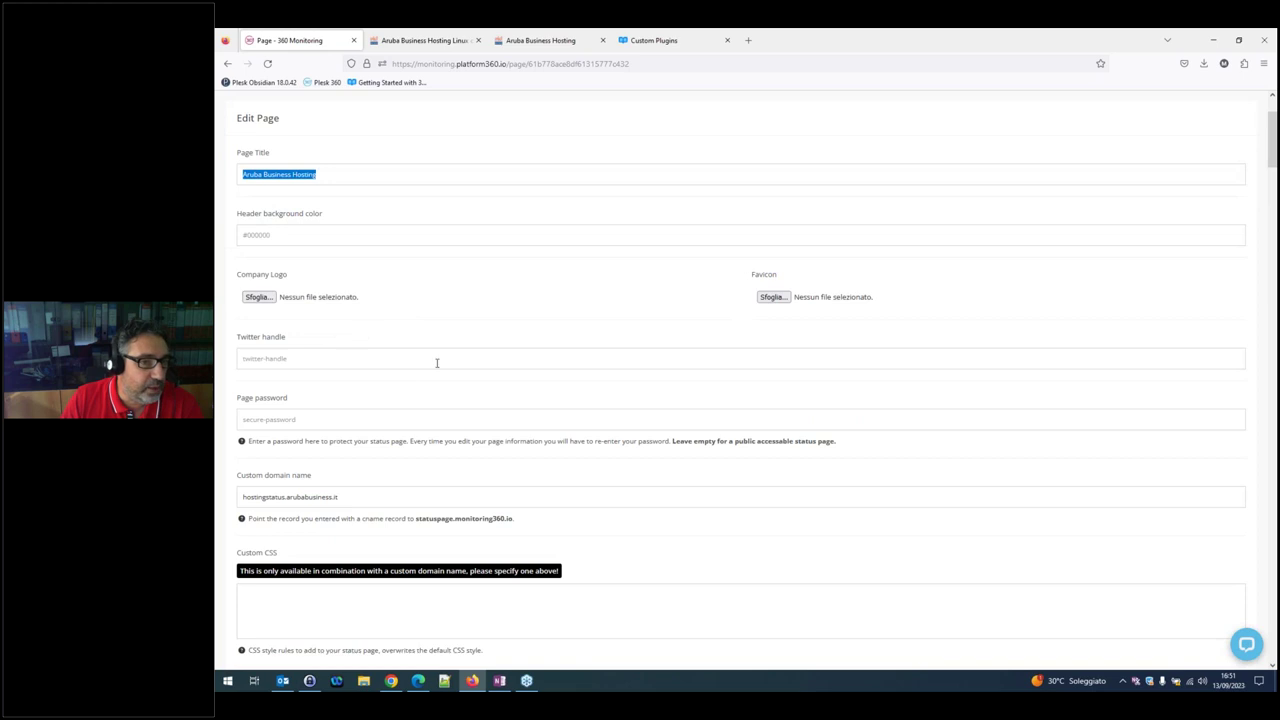
pyautogui.scroll(-4, 403, 269)
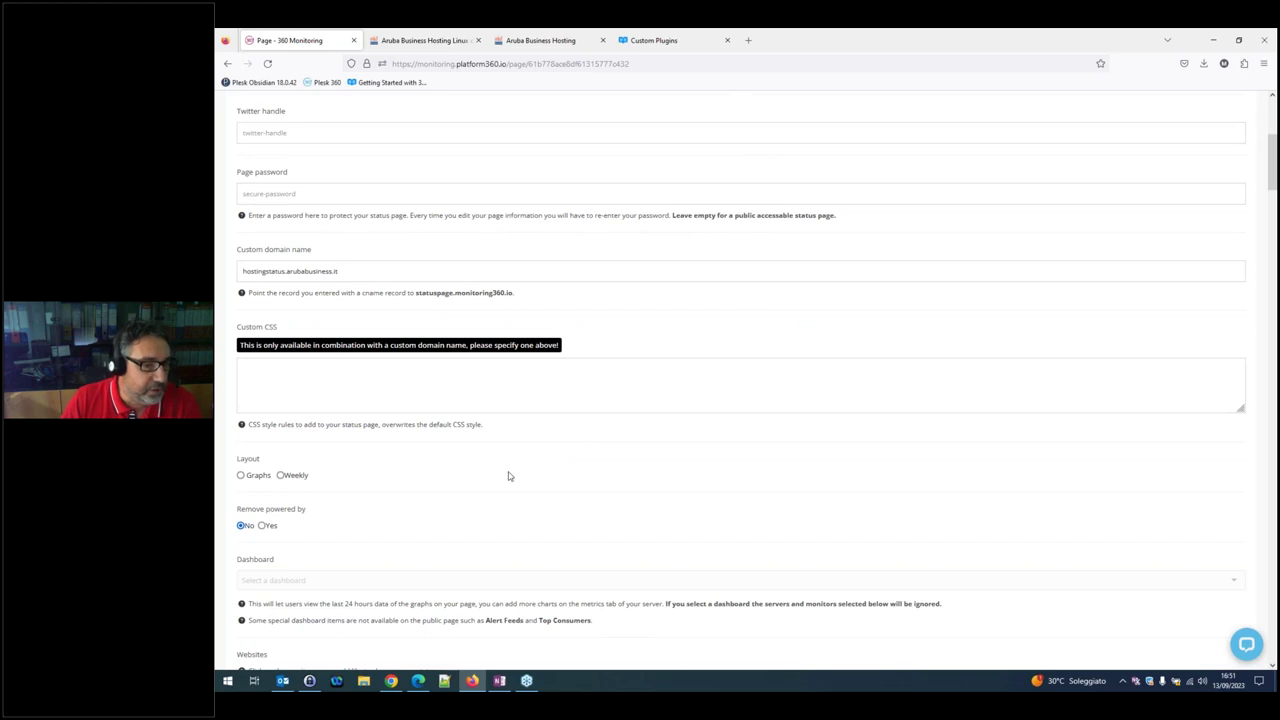
# Examine which websites and servers can be added to the status page, and how its items are ordered and separated
pyautogui.scroll(-8, 508, 476)
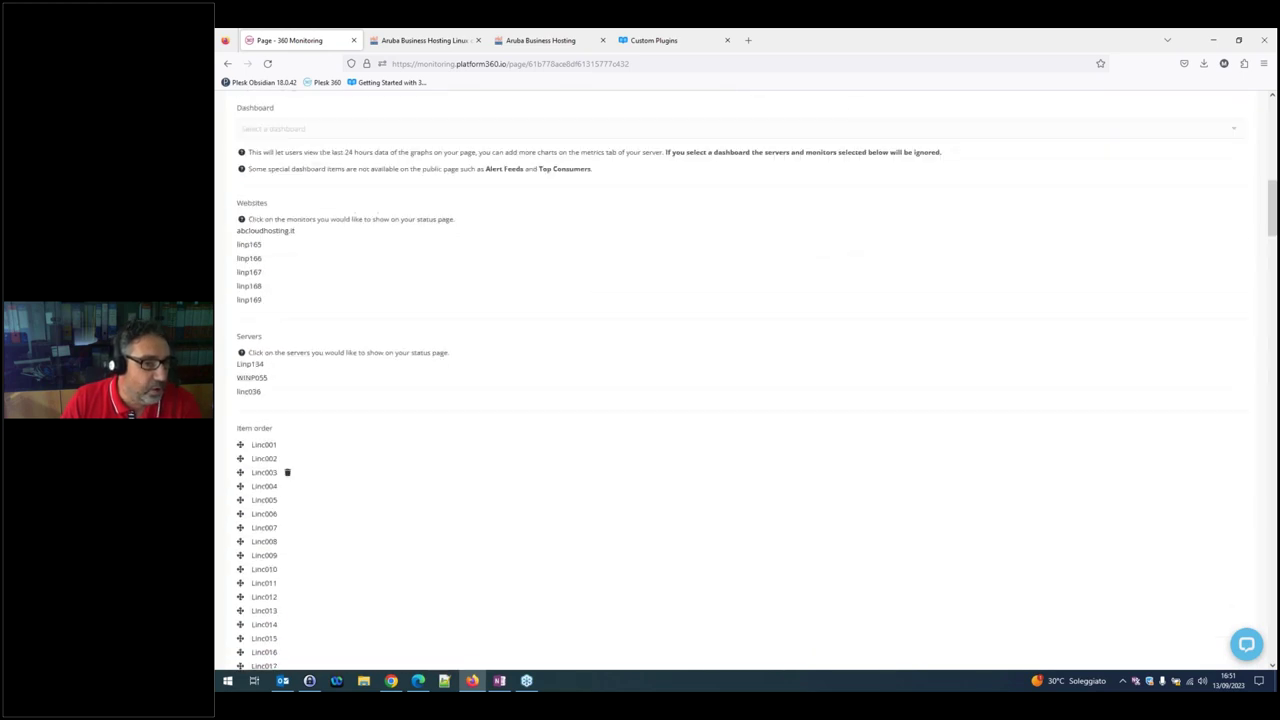
pyautogui.scroll(-20, 266, 244)
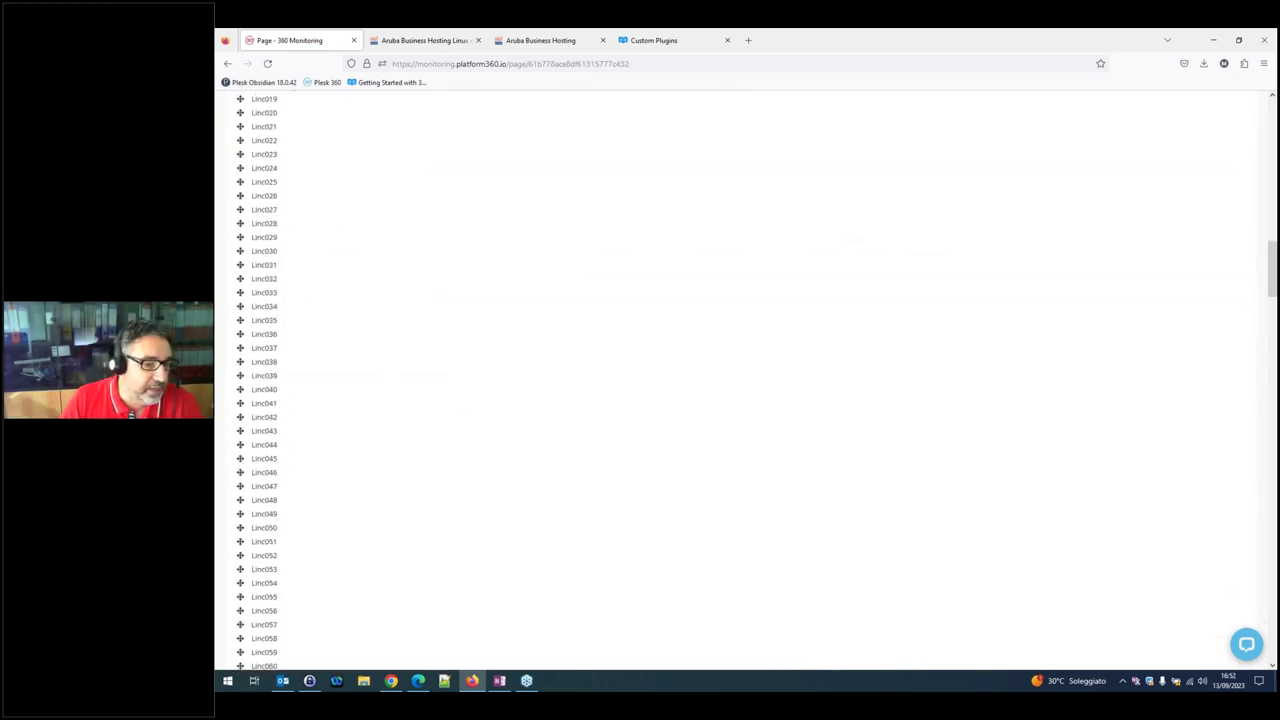
pyautogui.scroll(-15, 286, 163)
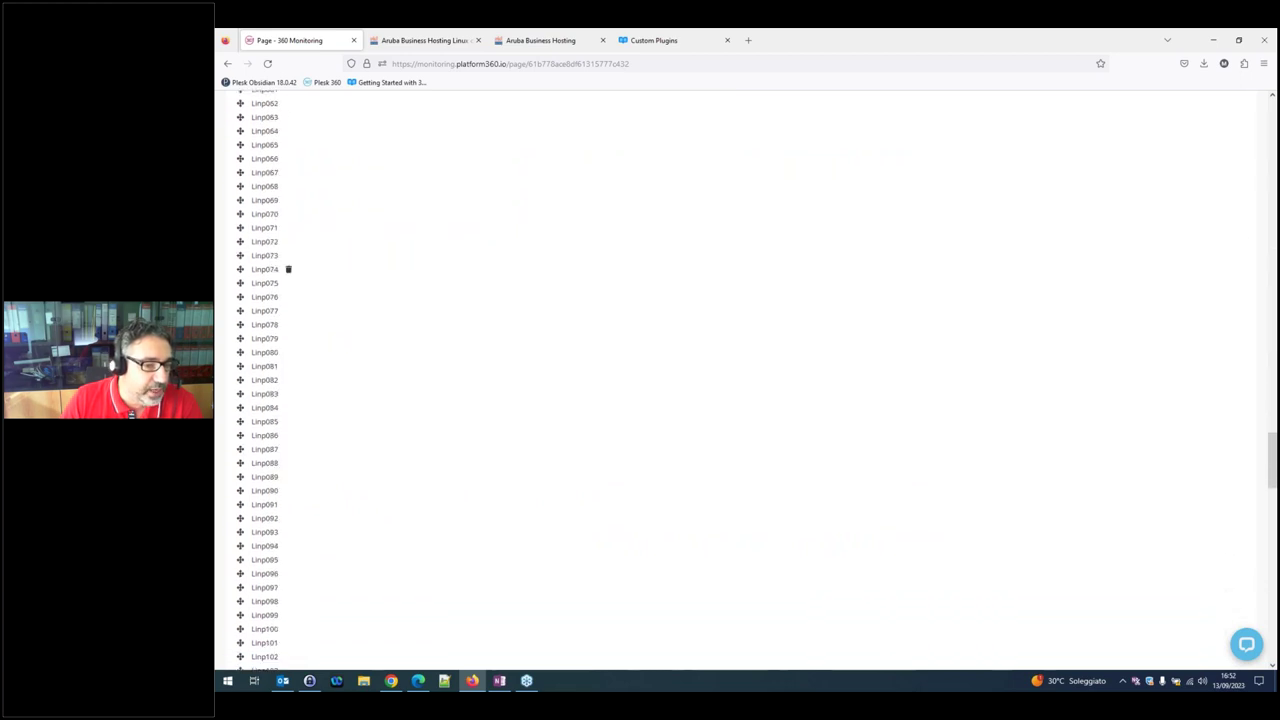
pyautogui.scroll(-15, 286, 363)
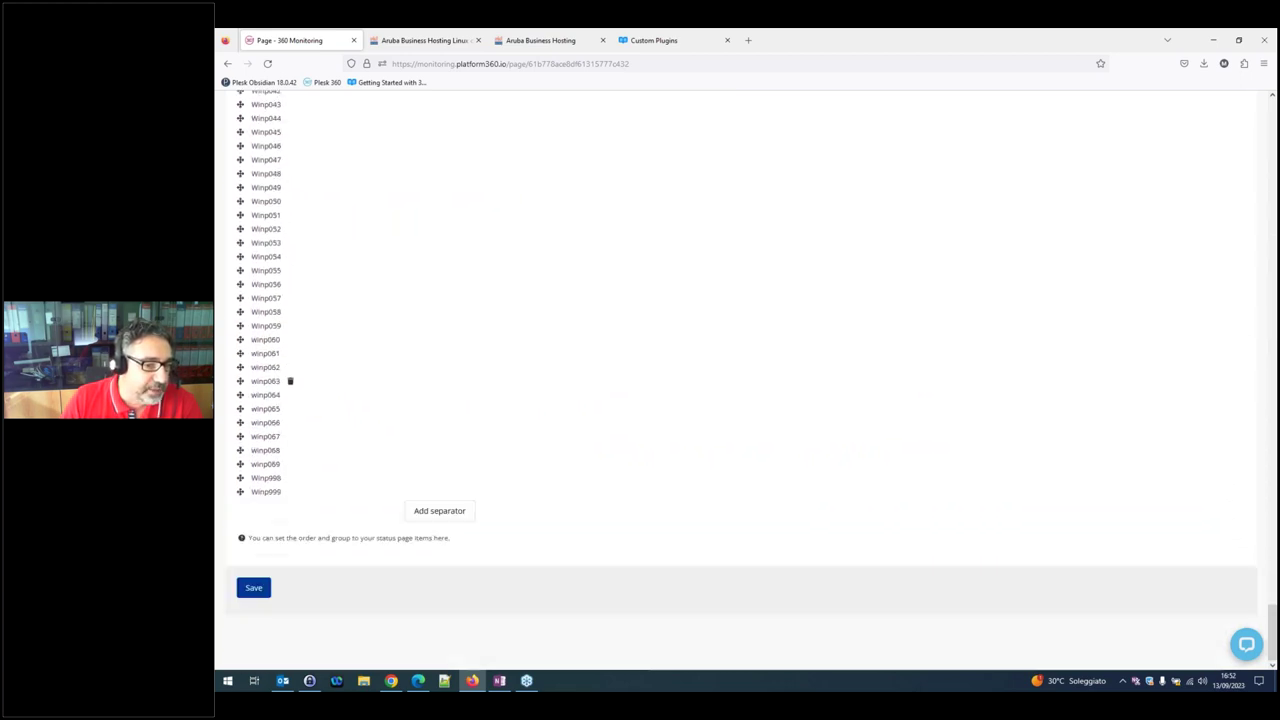
pyautogui.scroll(15, 343, 460)
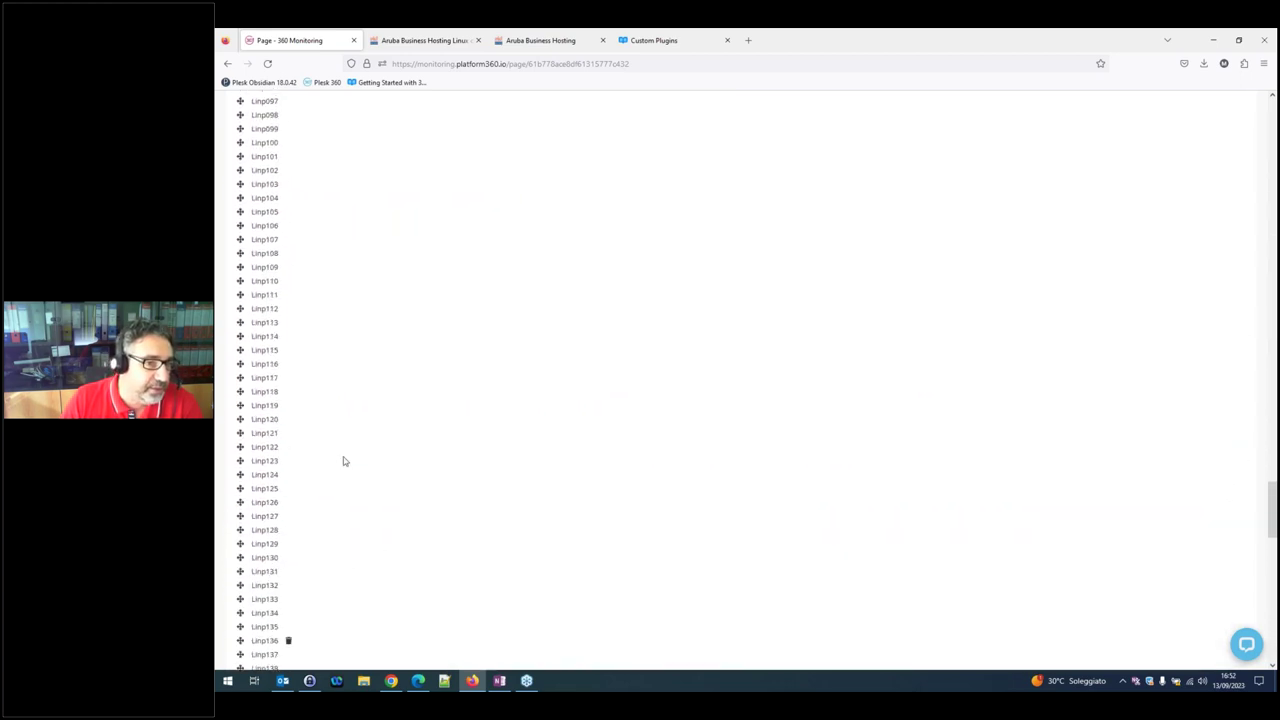
pyautogui.scroll(15, 343, 460)
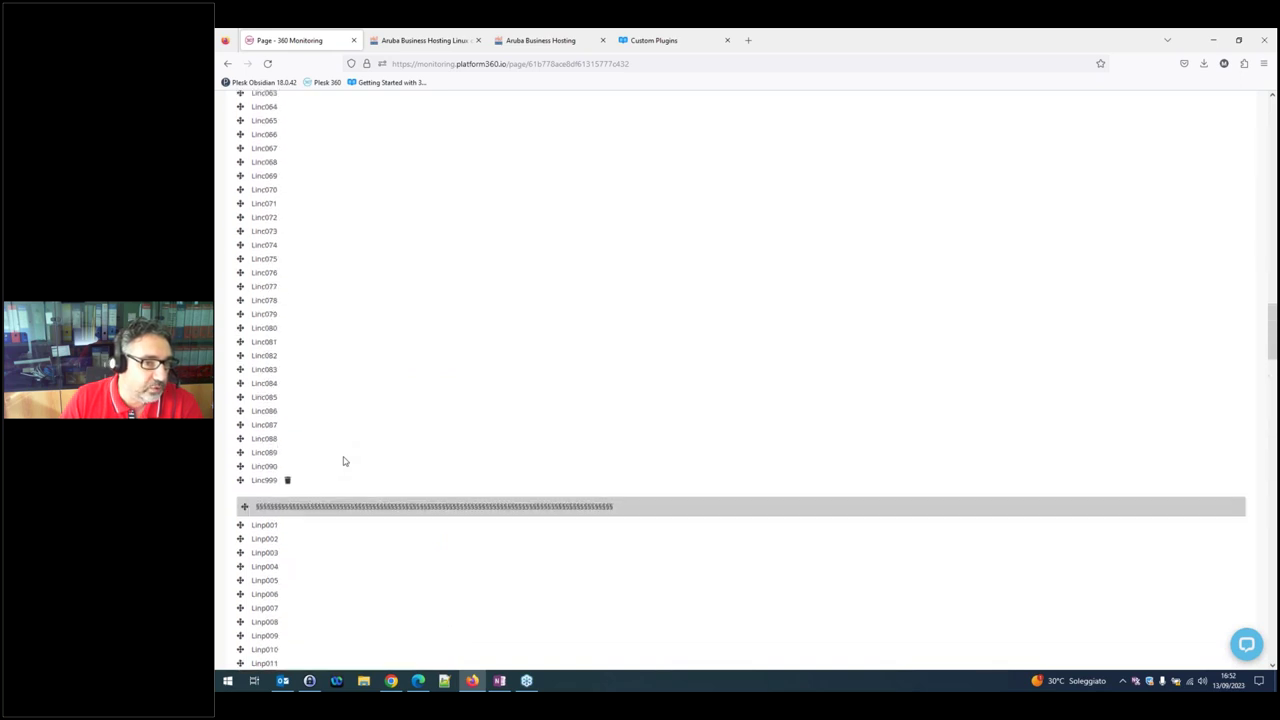
pyautogui.scroll(10, 343, 460)
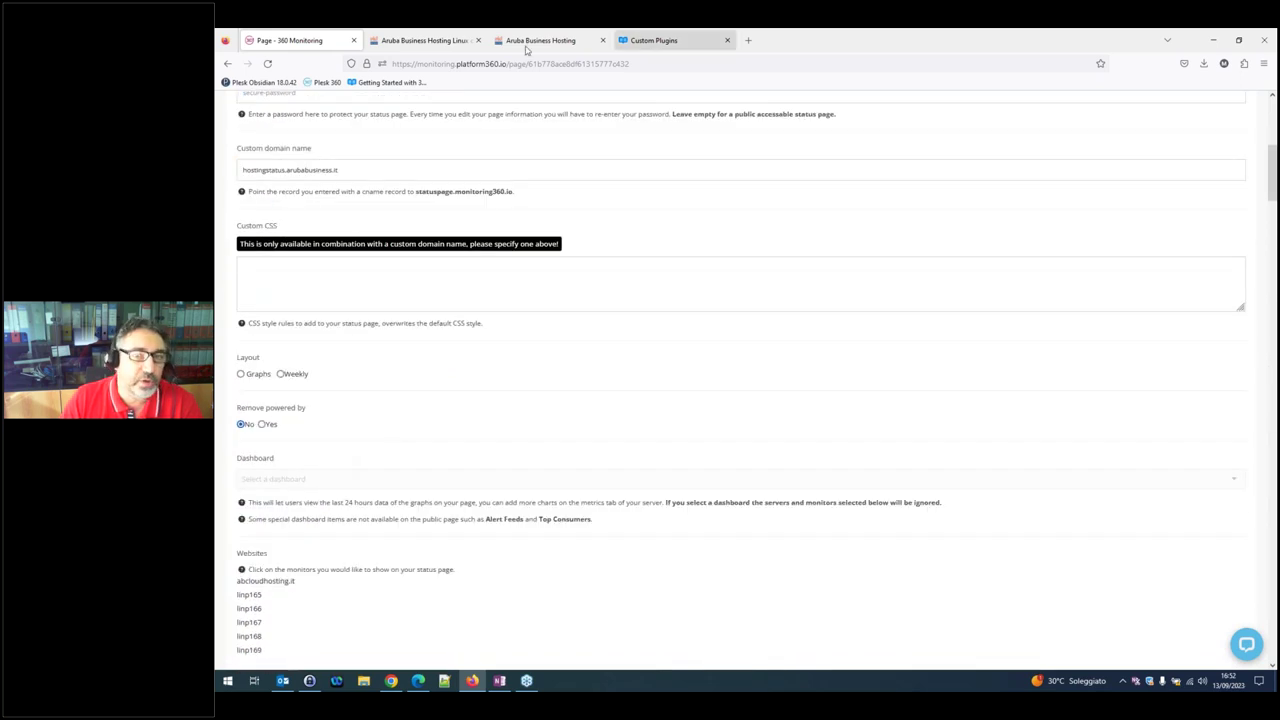
# Review the service graphs on the Linux cPanel status page, and return to the monitored servers overview
pyautogui.click(407, 42)
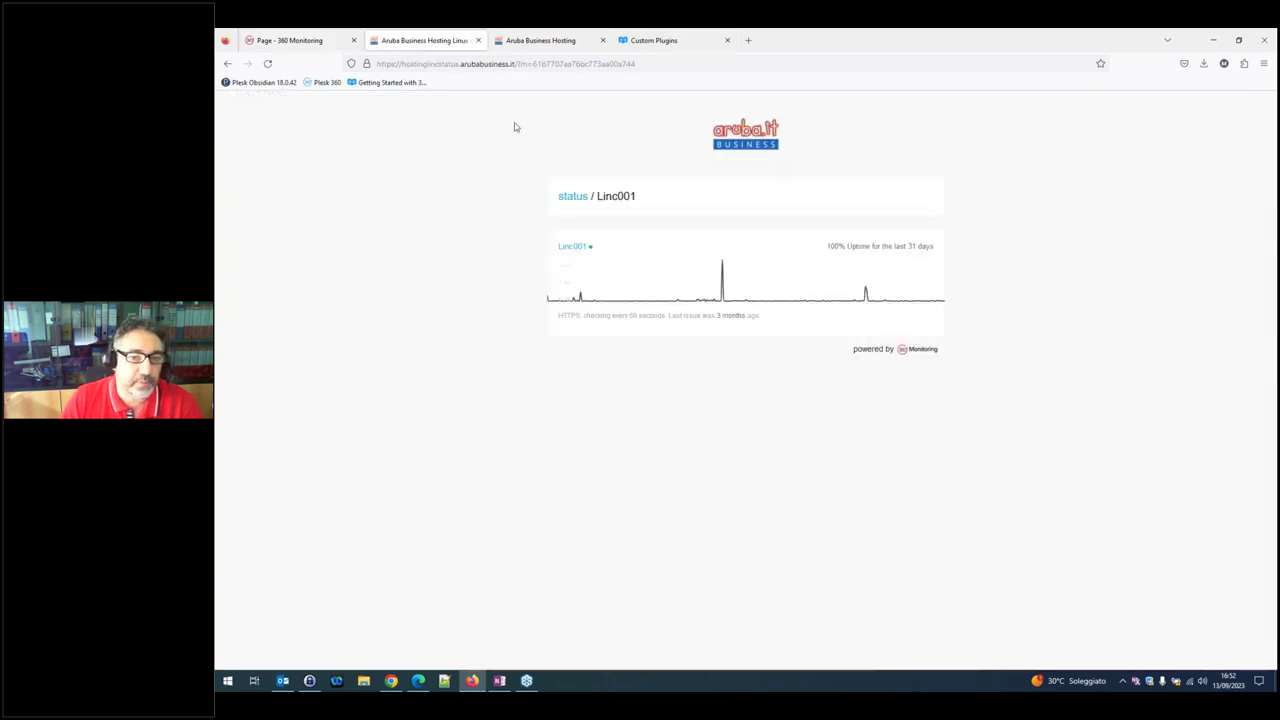
pyautogui.click(565, 198)
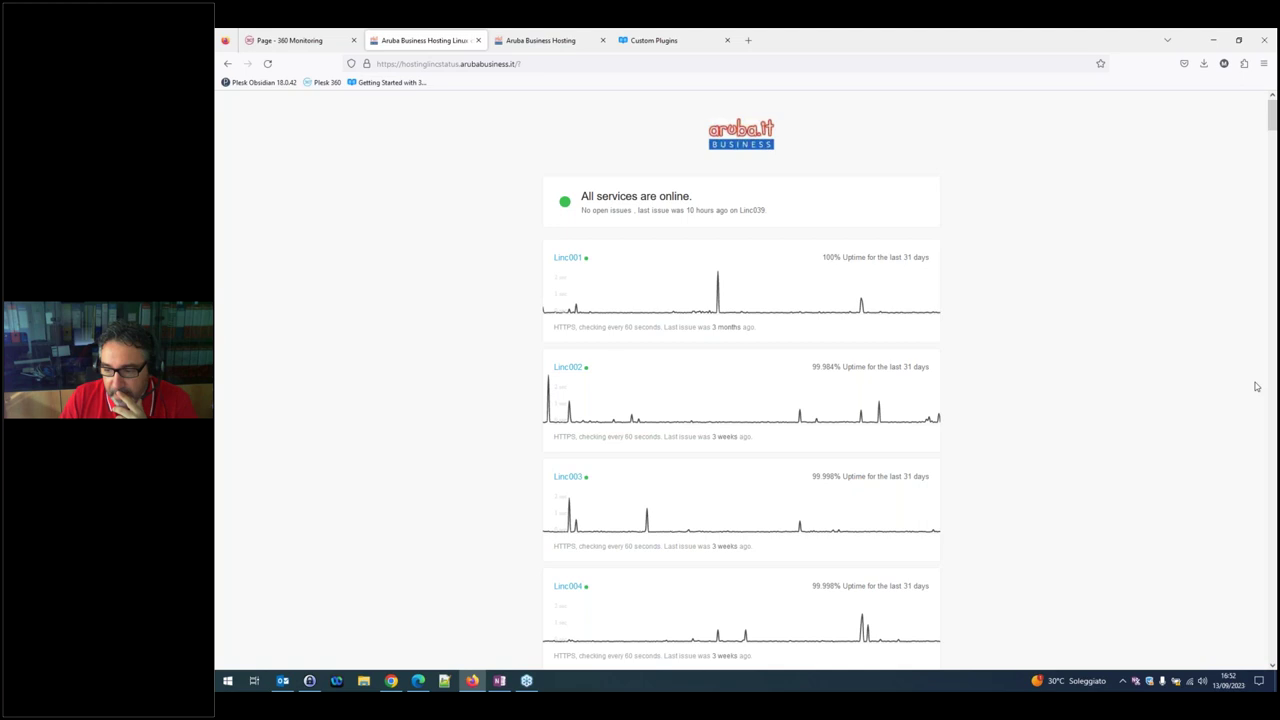
pyautogui.click(290, 40)
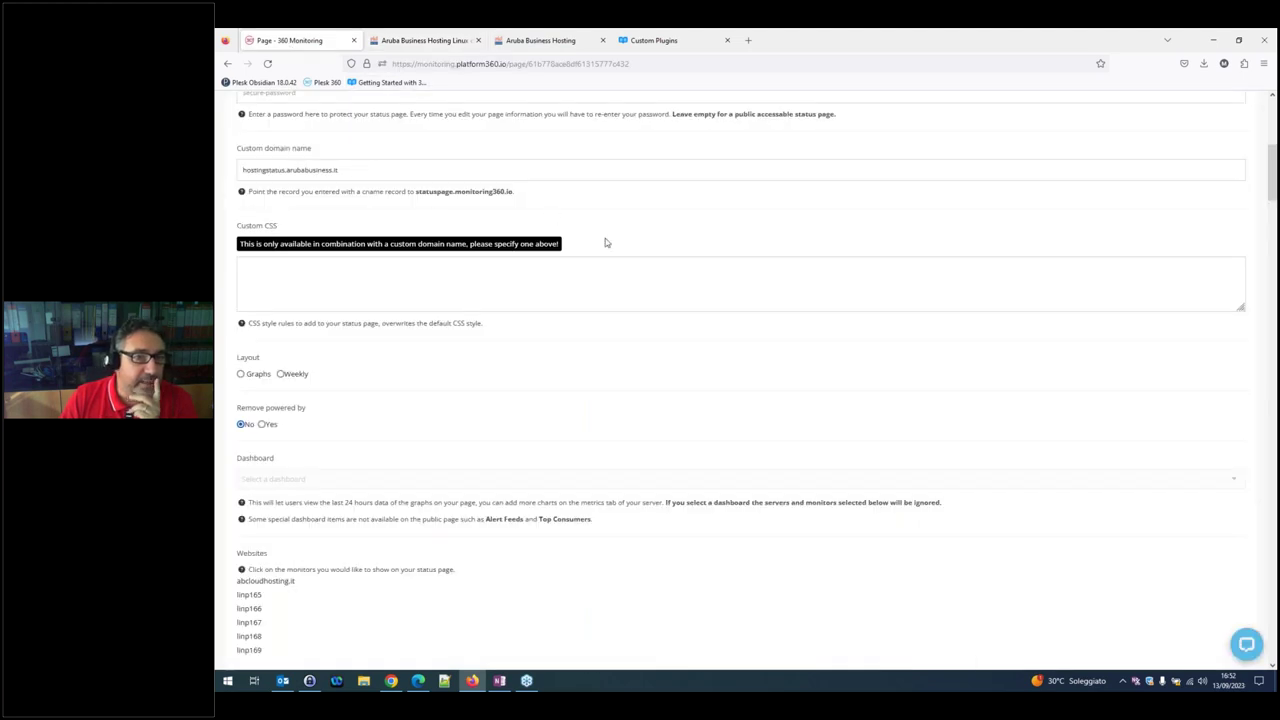
pyautogui.scroll(5, 605, 242)
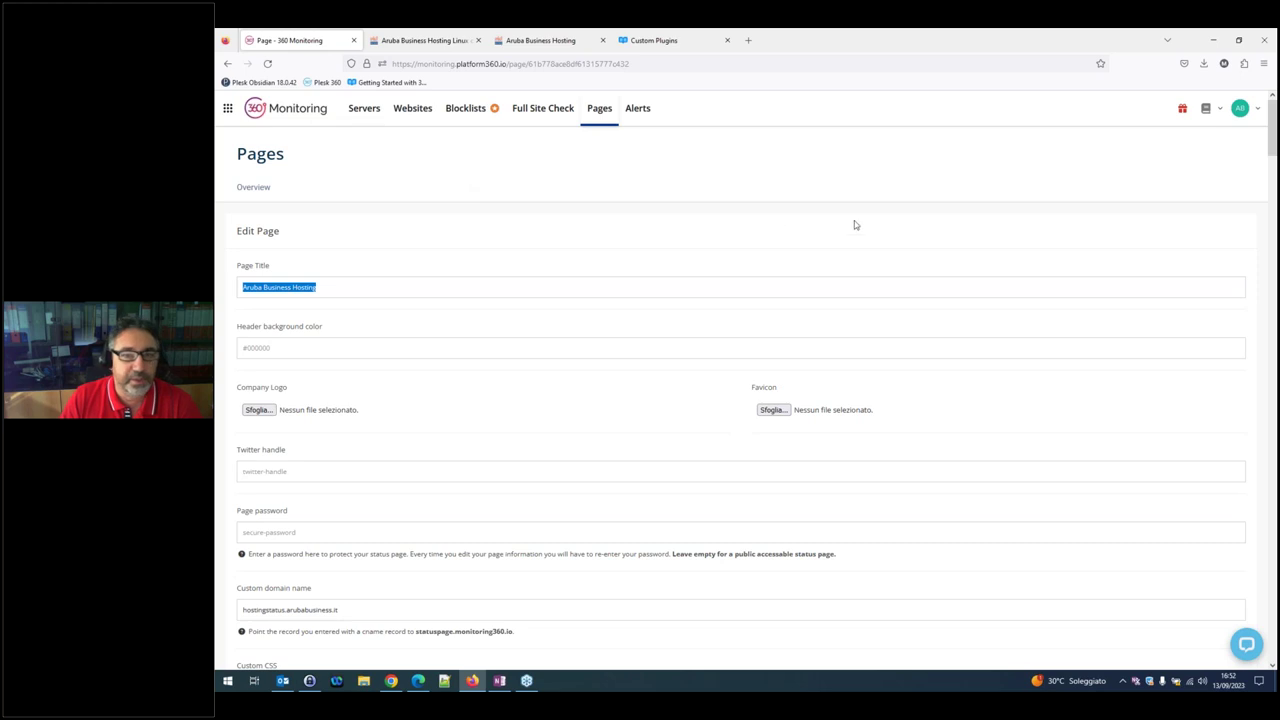
pyautogui.click(364, 108)
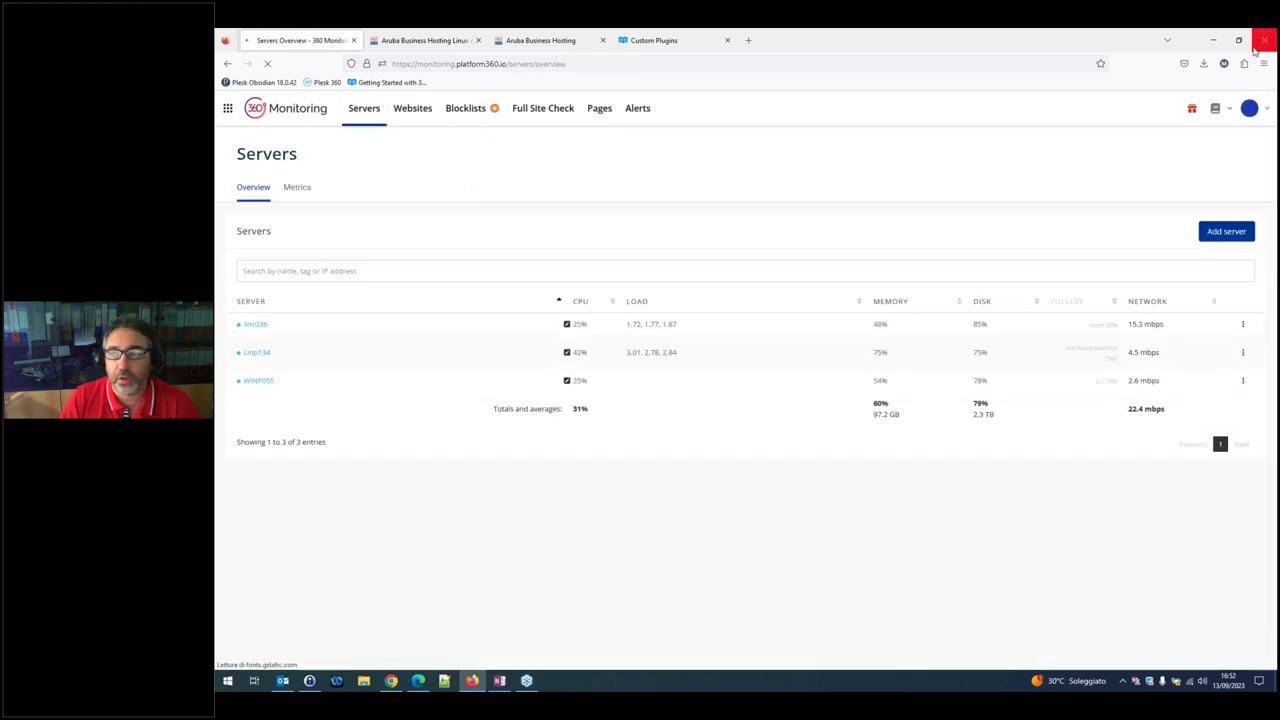
# Minimize Firefox, switch to the 360 Monitoring session in Chrome, and view the Full Site Check overview
pyautogui.click(1213, 40)
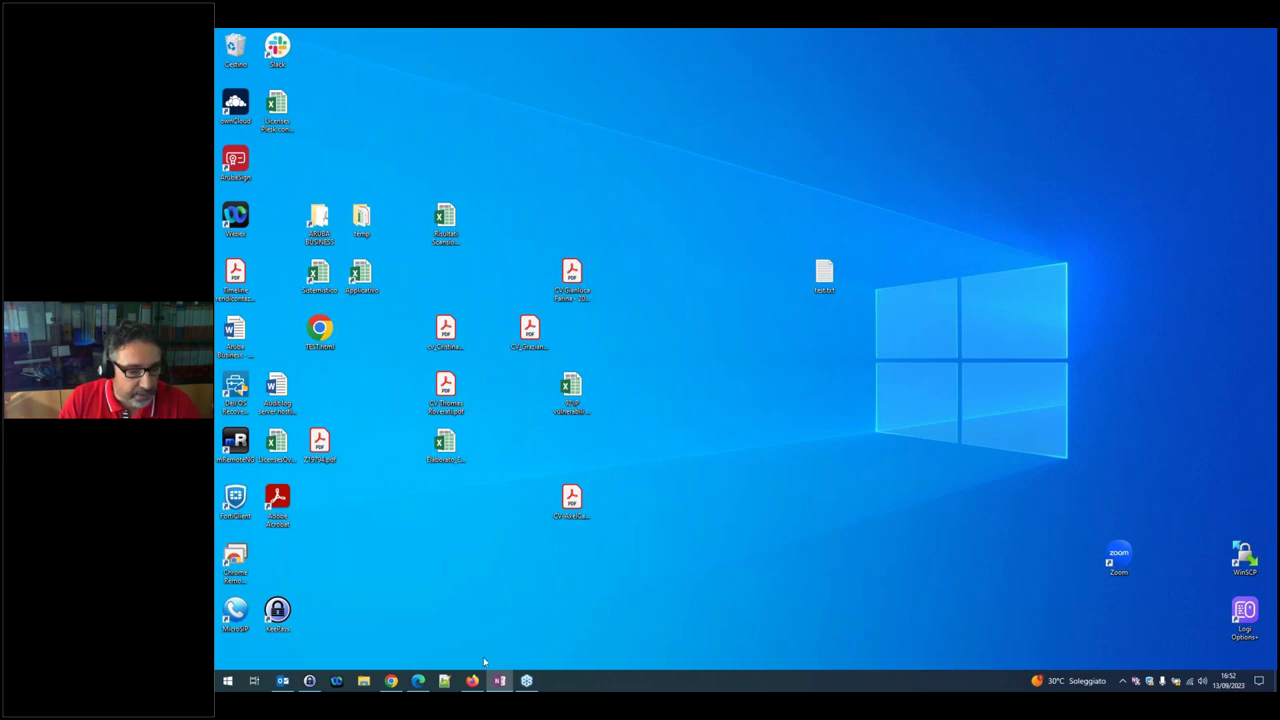
pyautogui.click(391, 680)
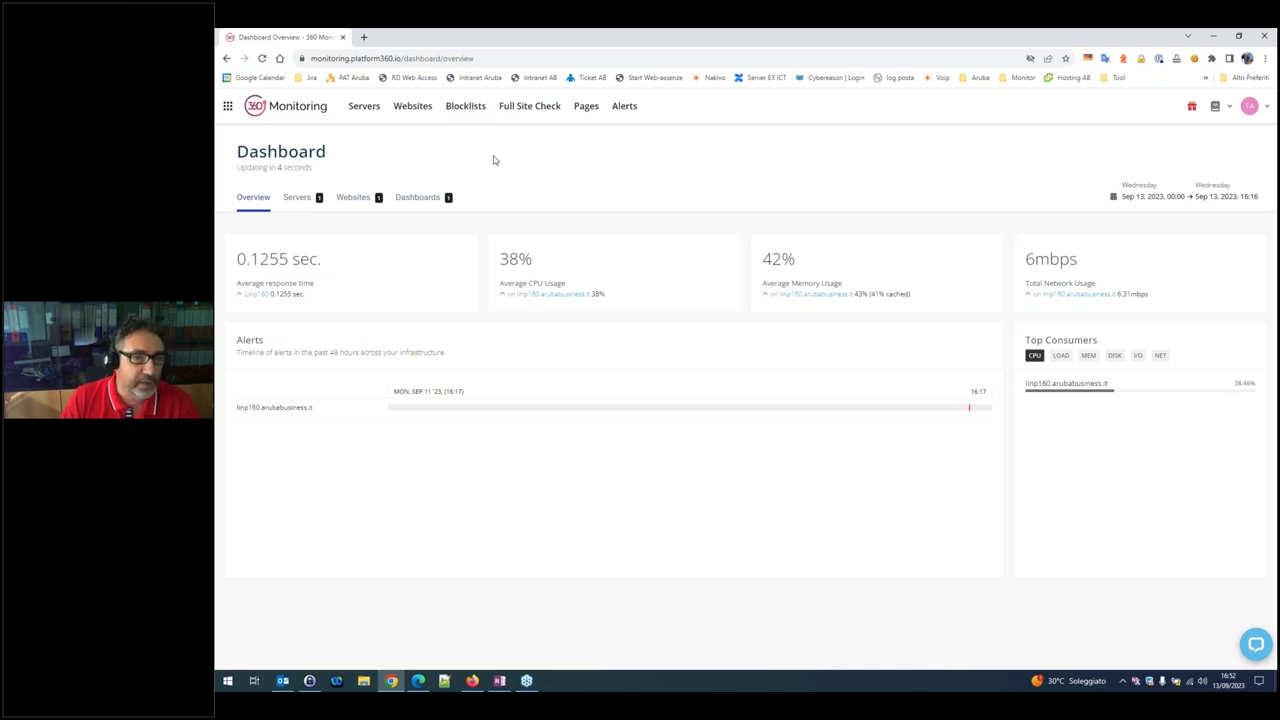
pyautogui.click(529, 110)
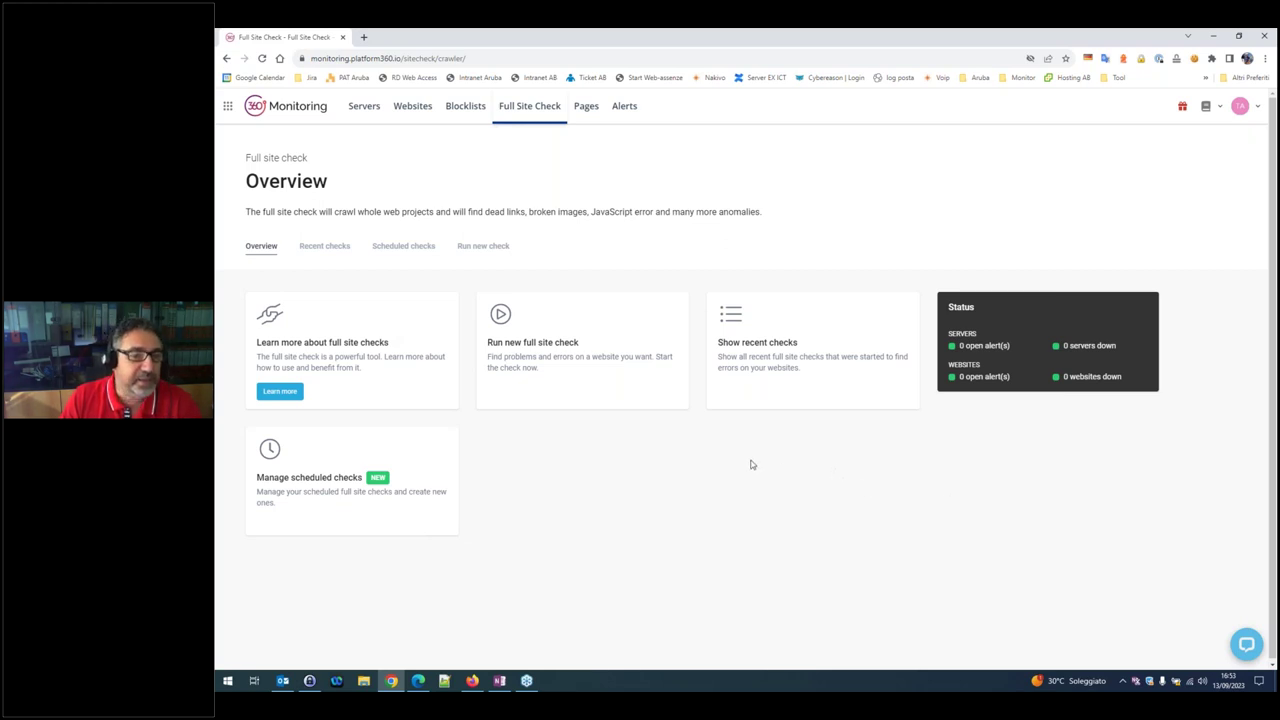
pyautogui.click(485, 248)
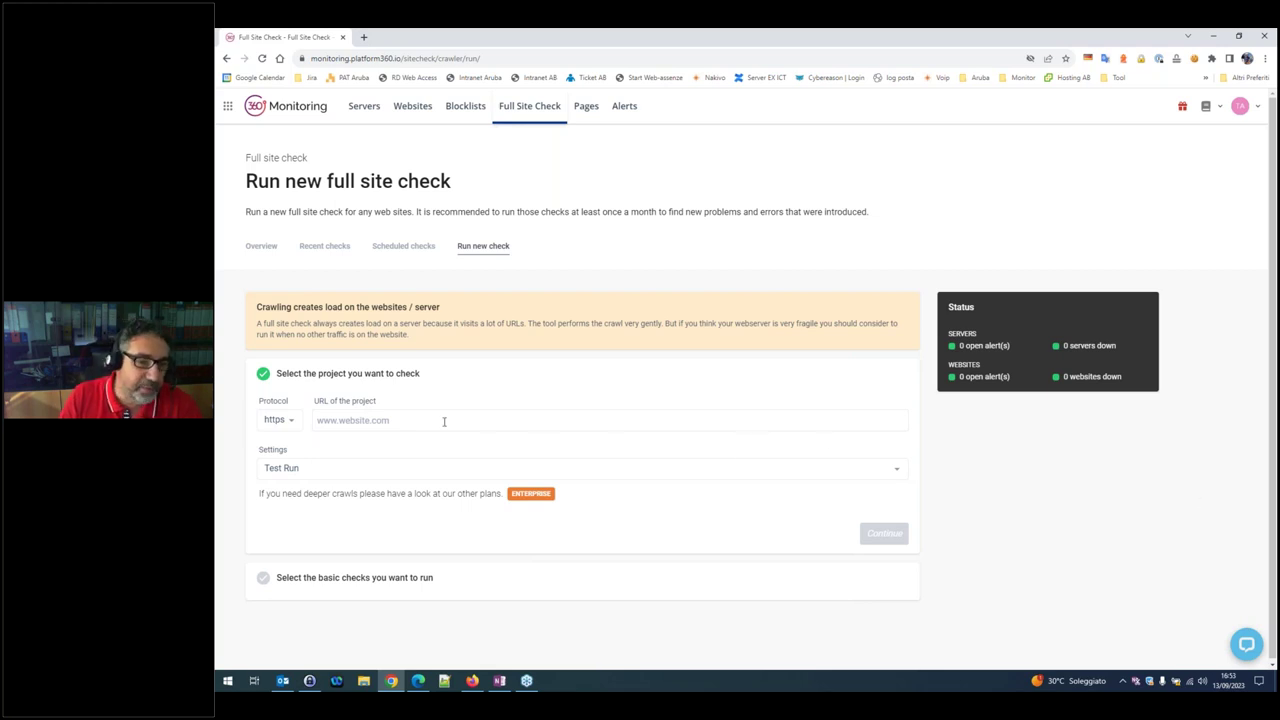
pyautogui.click(327, 247)
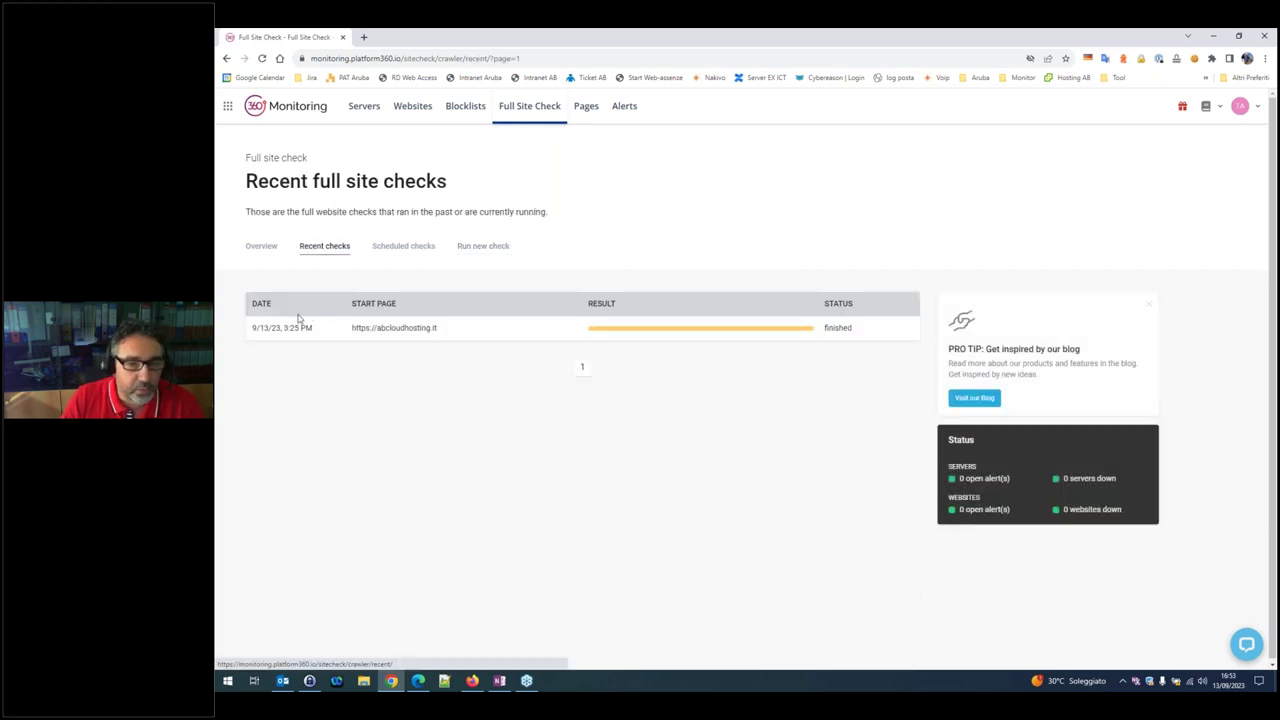
pyautogui.click(387, 336)
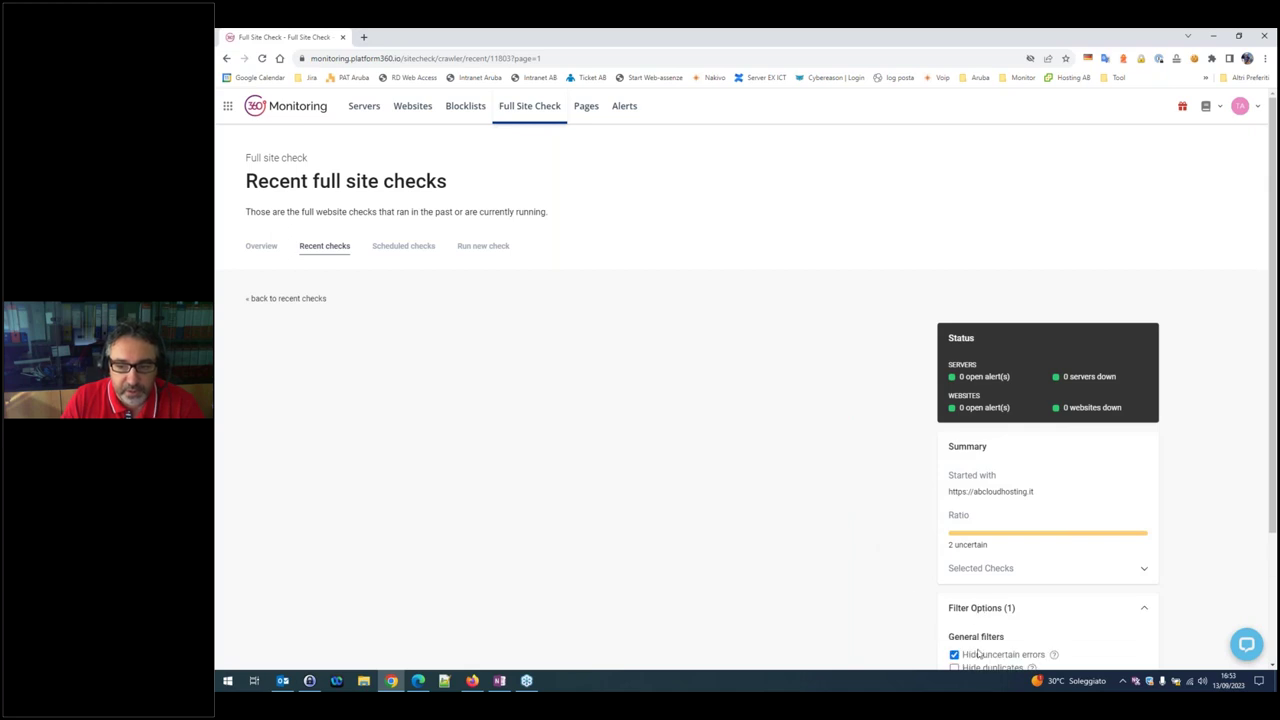
pyautogui.scroll(-1, 966, 650)
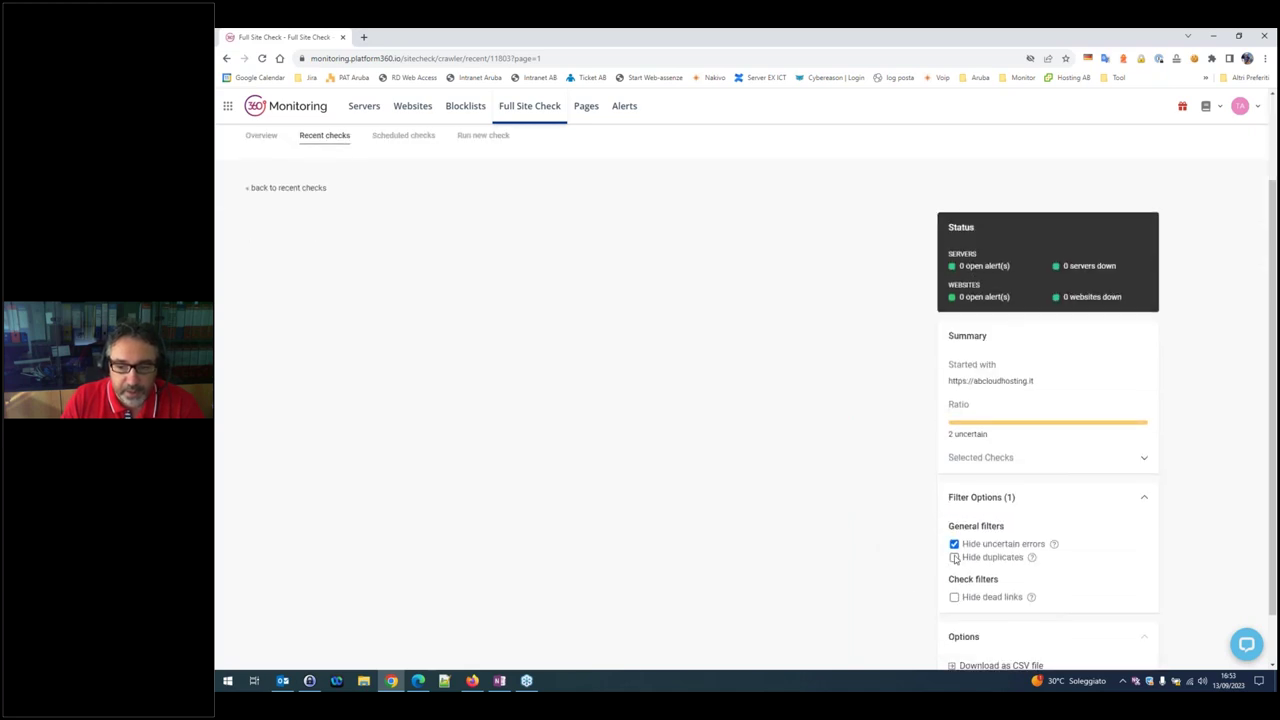
pyautogui.click(954, 544)
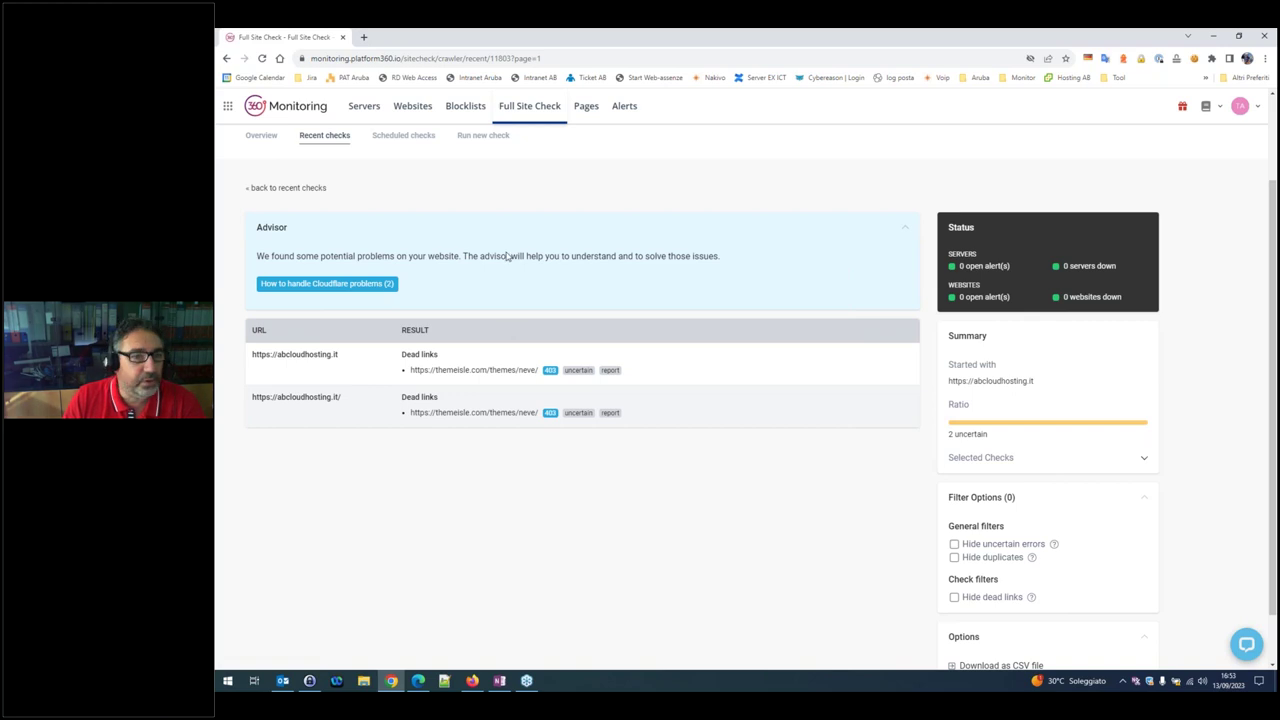
# Open blocklist monitoring and review the blocklist providers with their targets and statuses
pyautogui.click(463, 110)
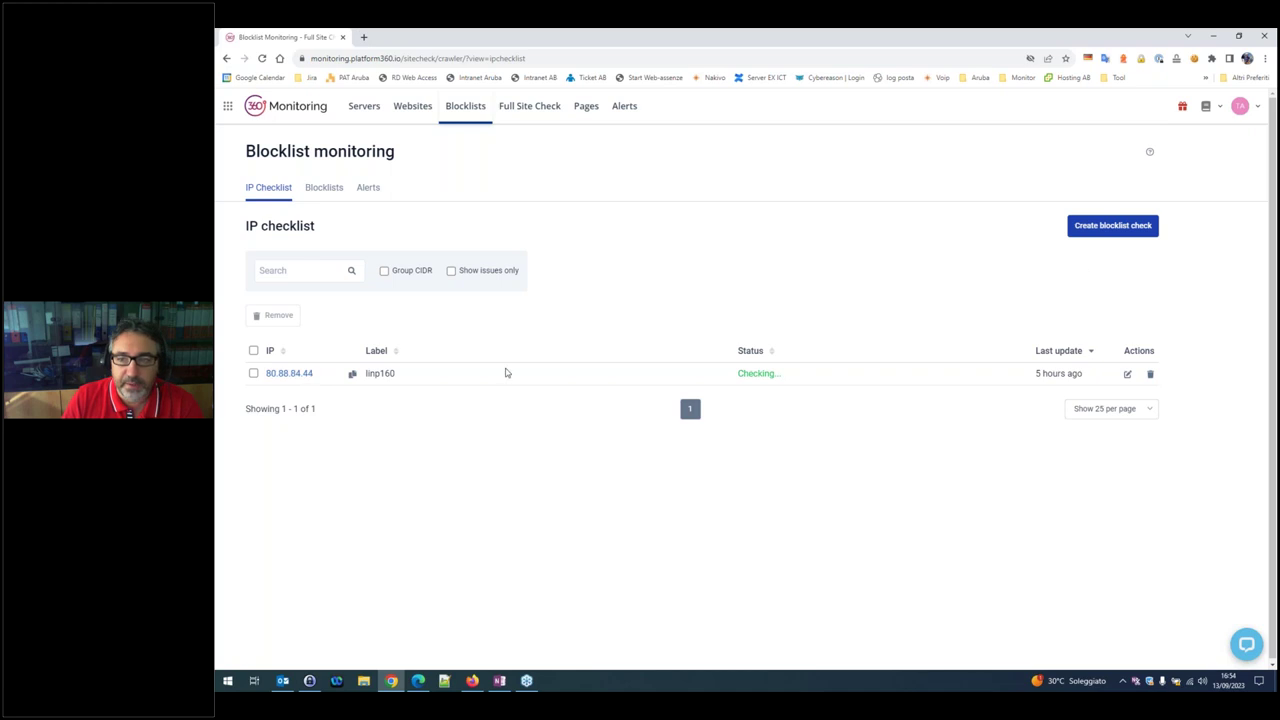
pyautogui.click(325, 190)
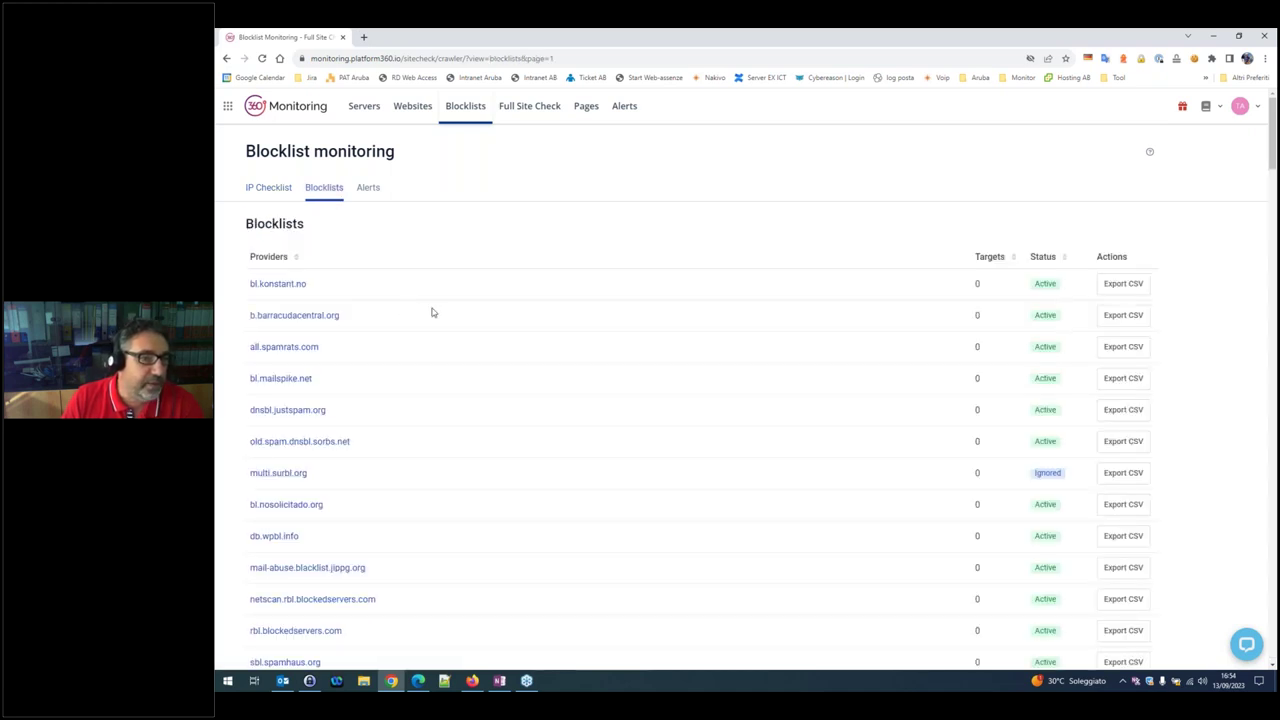
pyautogui.scroll(-3, 440, 303)
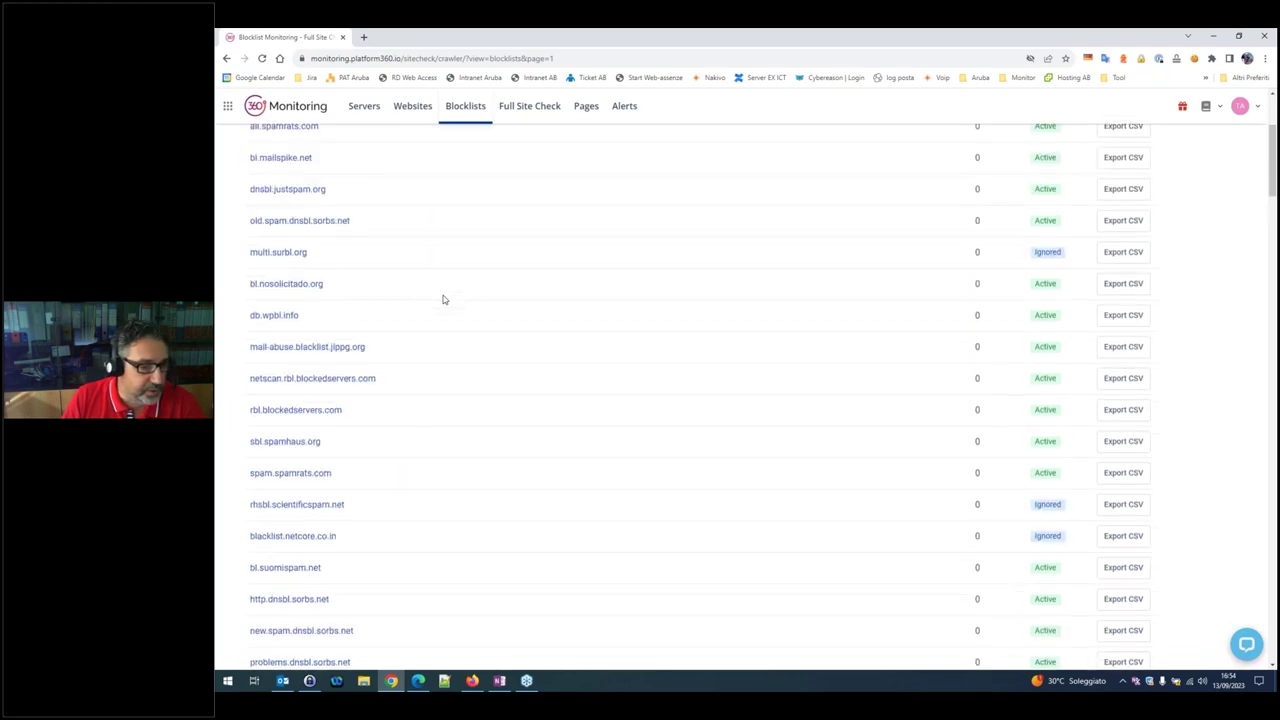
pyautogui.scroll(-4, 444, 299)
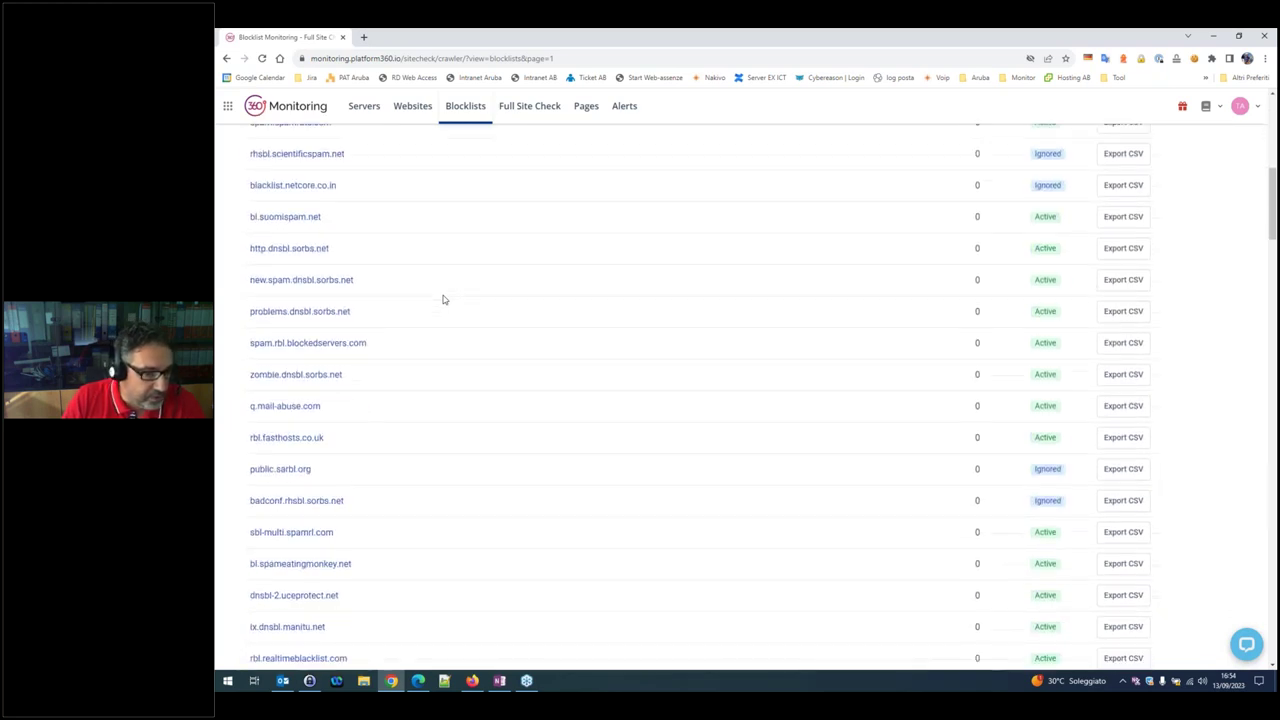
pyautogui.scroll(-5, 444, 299)
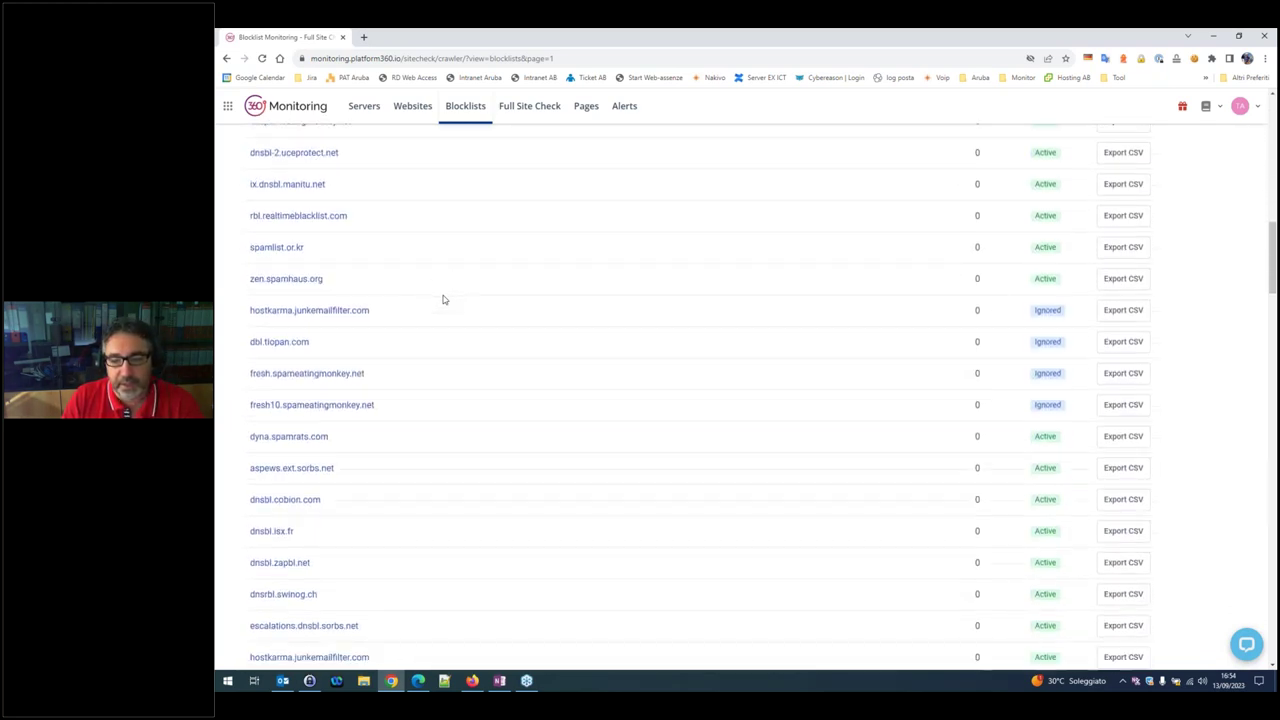
pyautogui.scroll(-5, 444, 299)
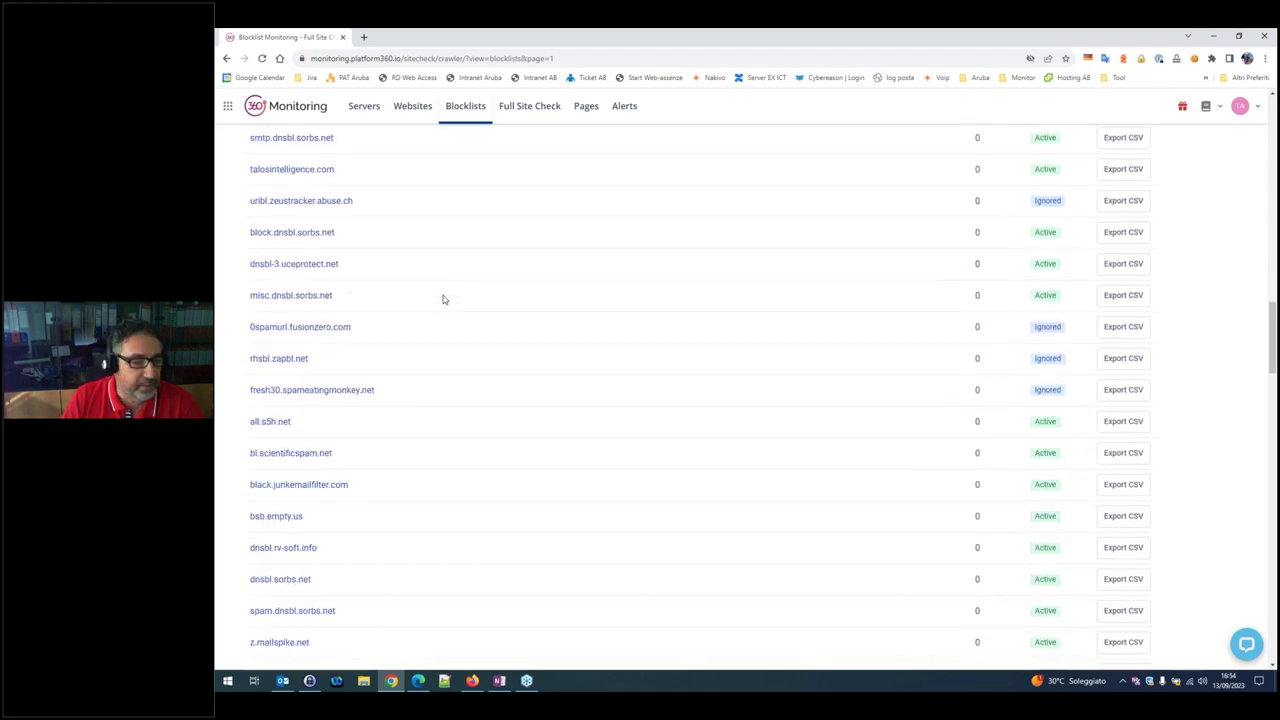
pyautogui.scroll(14, 444, 299)
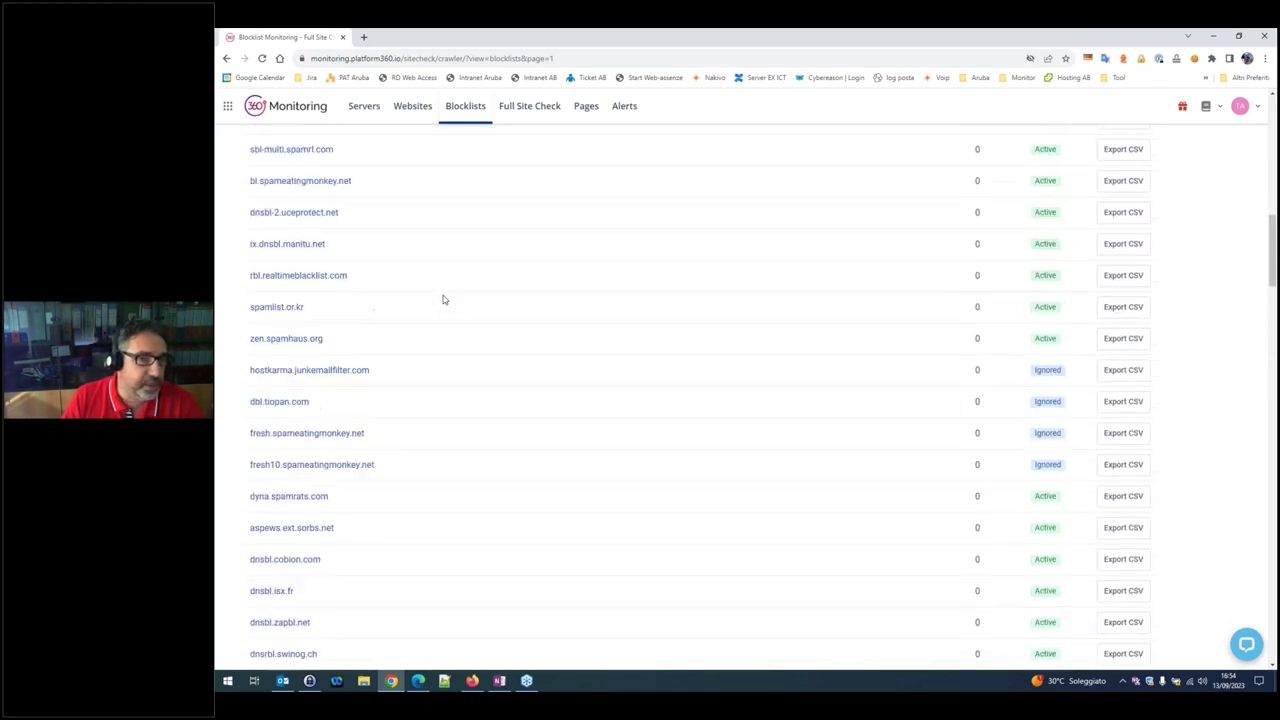
pyautogui.scroll(4, 444, 299)
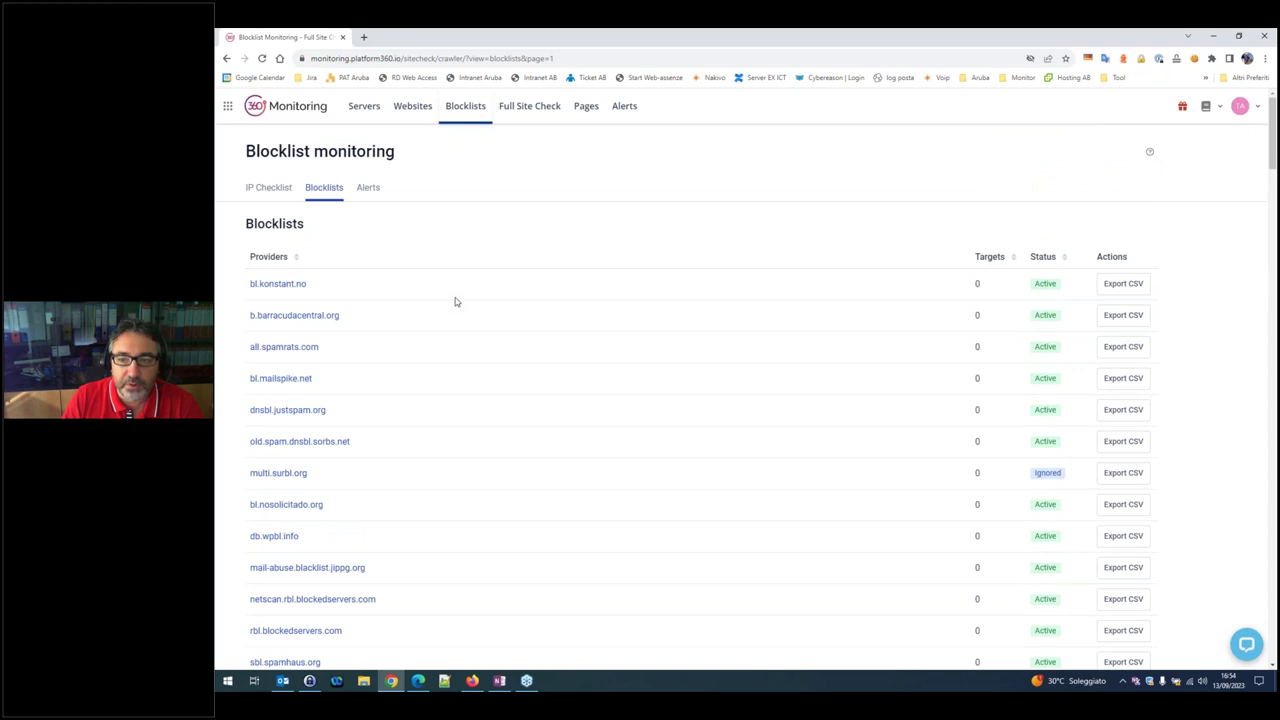
# View the blocklist details of the linp160 IP address, and return to the IP checklist
pyautogui.click(276, 196)
pyautogui.click(292, 374)
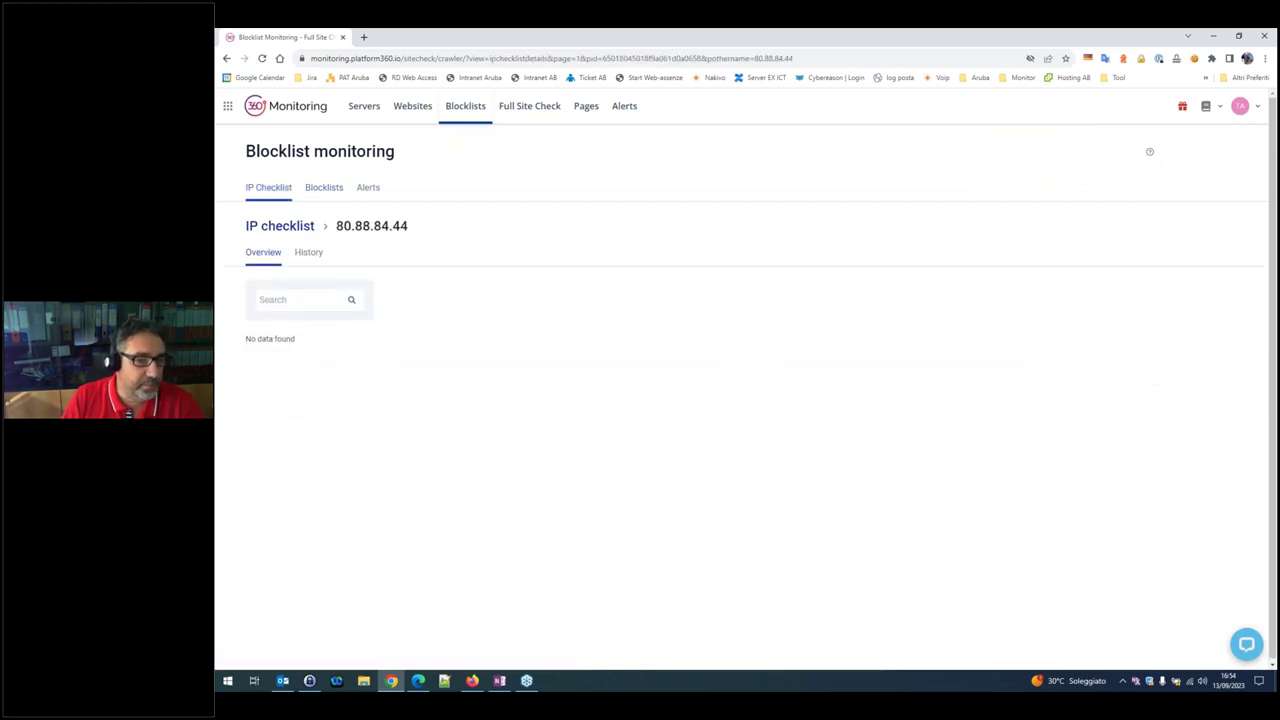
pyautogui.click(324, 189)
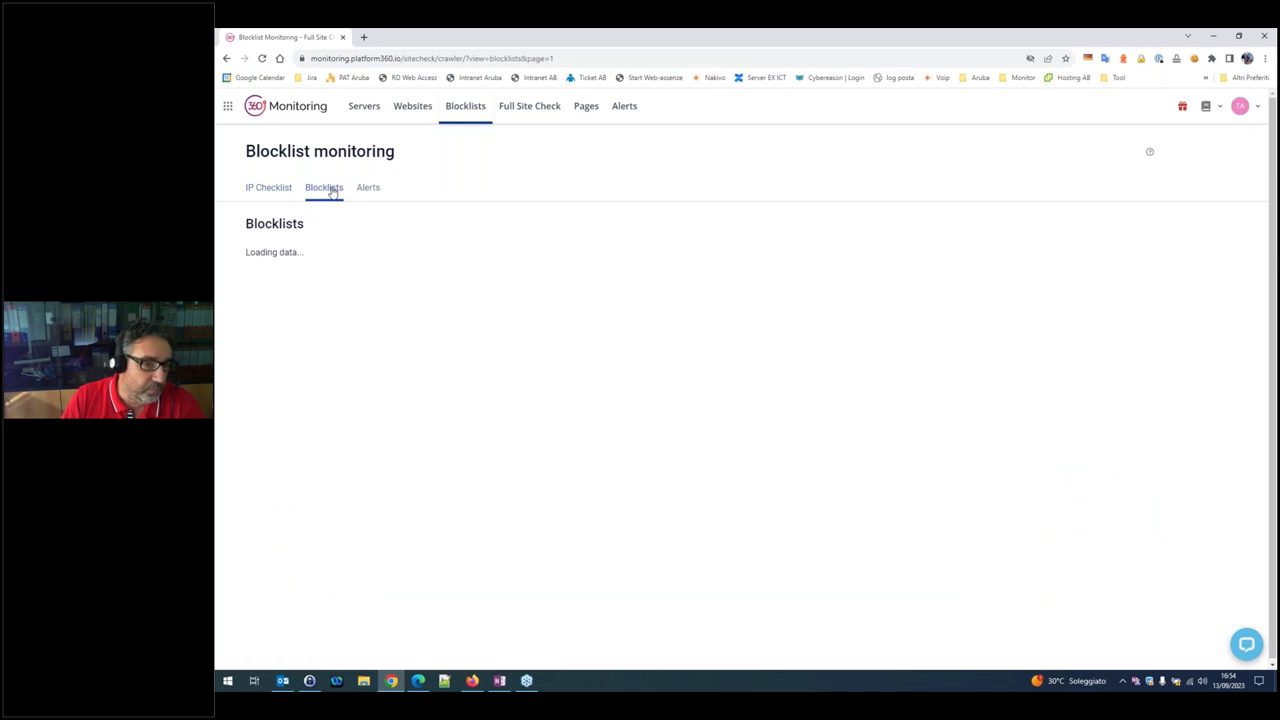
pyautogui.click(268, 192)
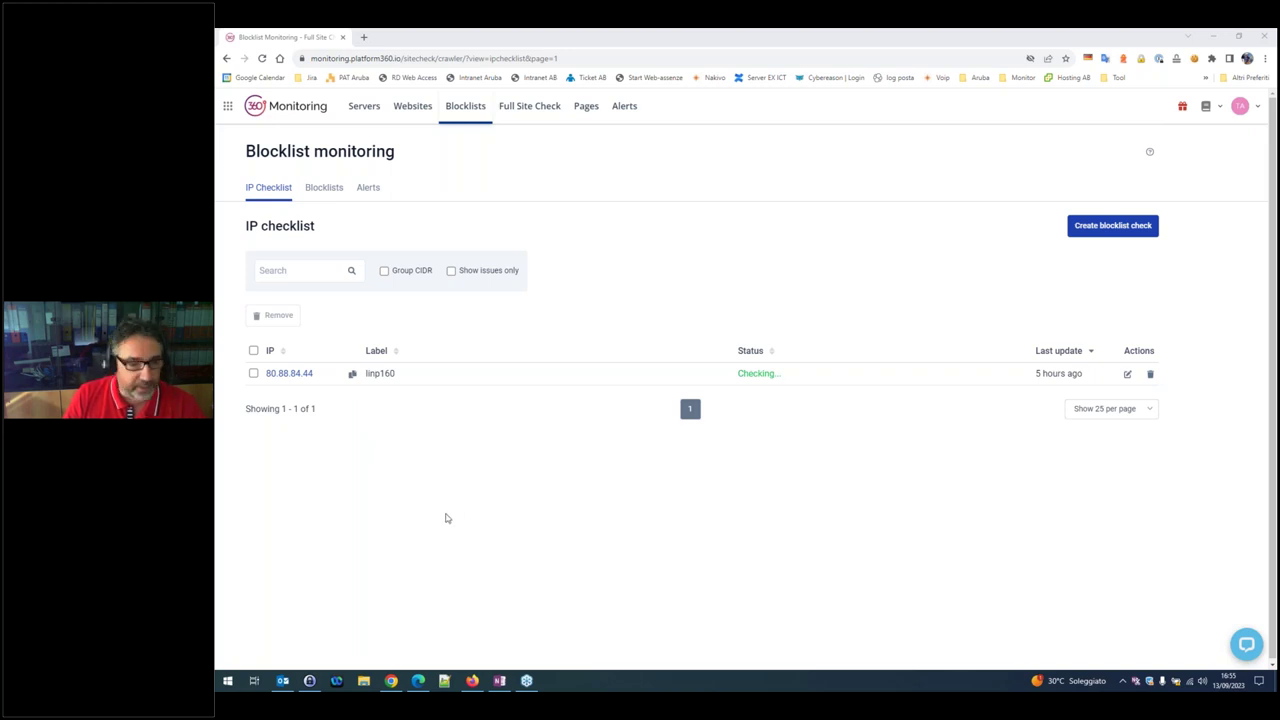
# Switch to the Aruba Business admin area in Edge and review the 360 Monitoring plans and the Pro plan's first-month price
pyautogui.click(419, 684)
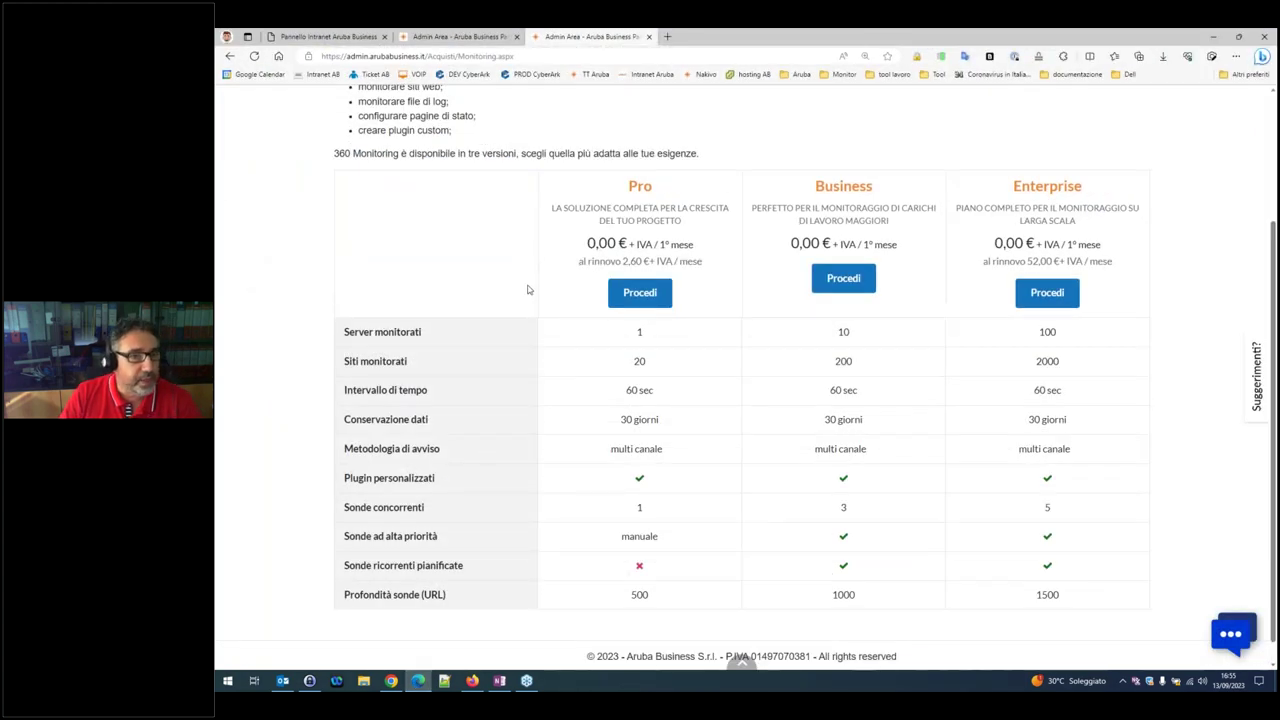
pyautogui.scroll(1, 527, 288)
pyautogui.scroll(3, 527, 288)
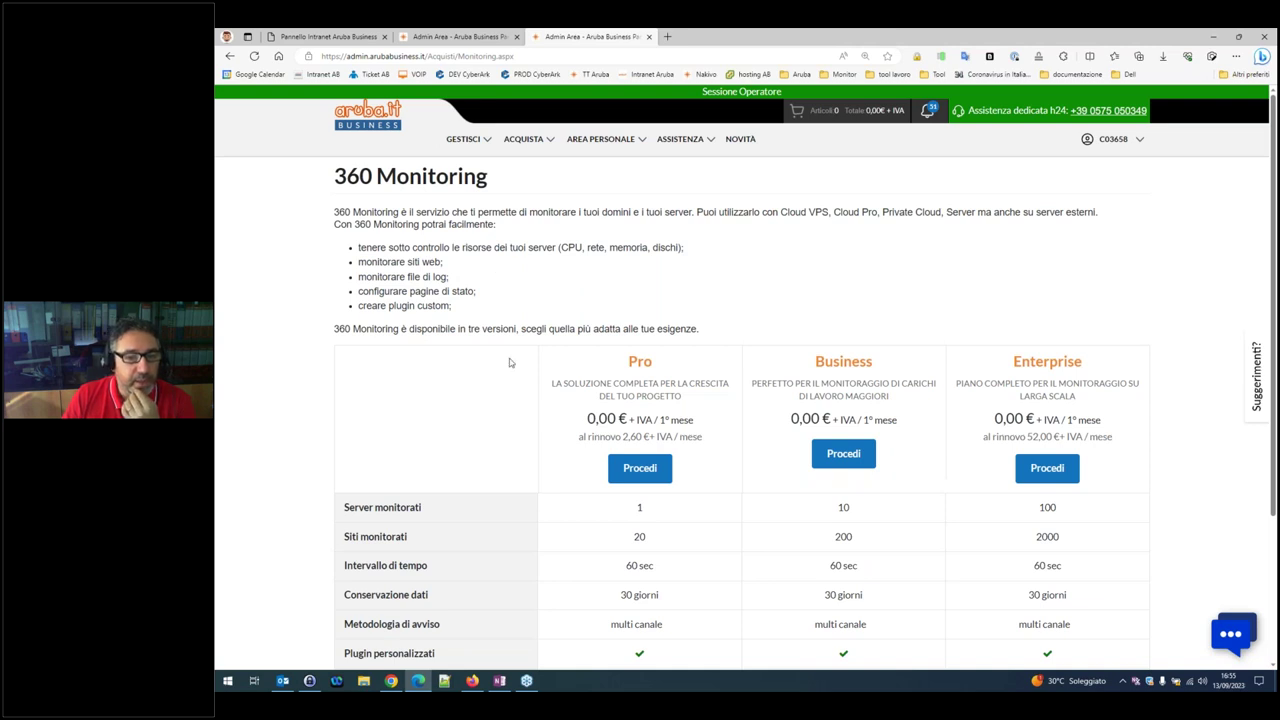
pyautogui.scroll(-3, 509, 362)
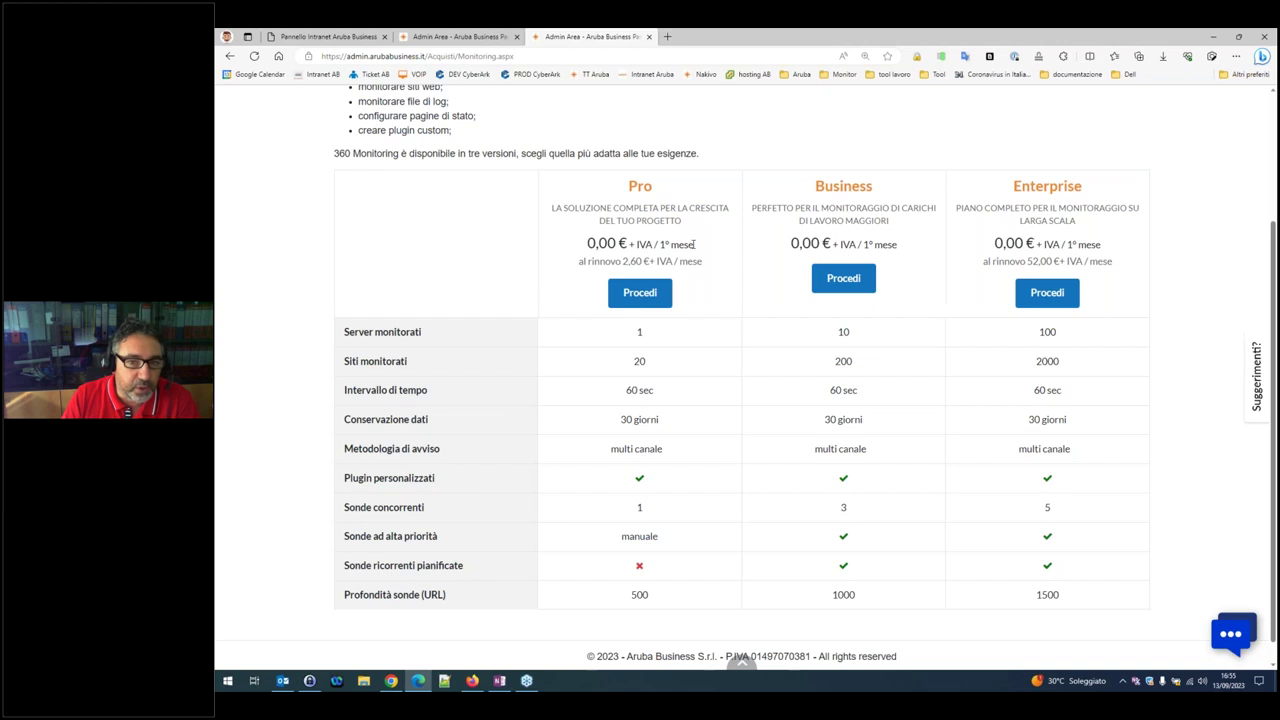
pyautogui.moveTo(695, 248); pyautogui.dragTo(588, 233)
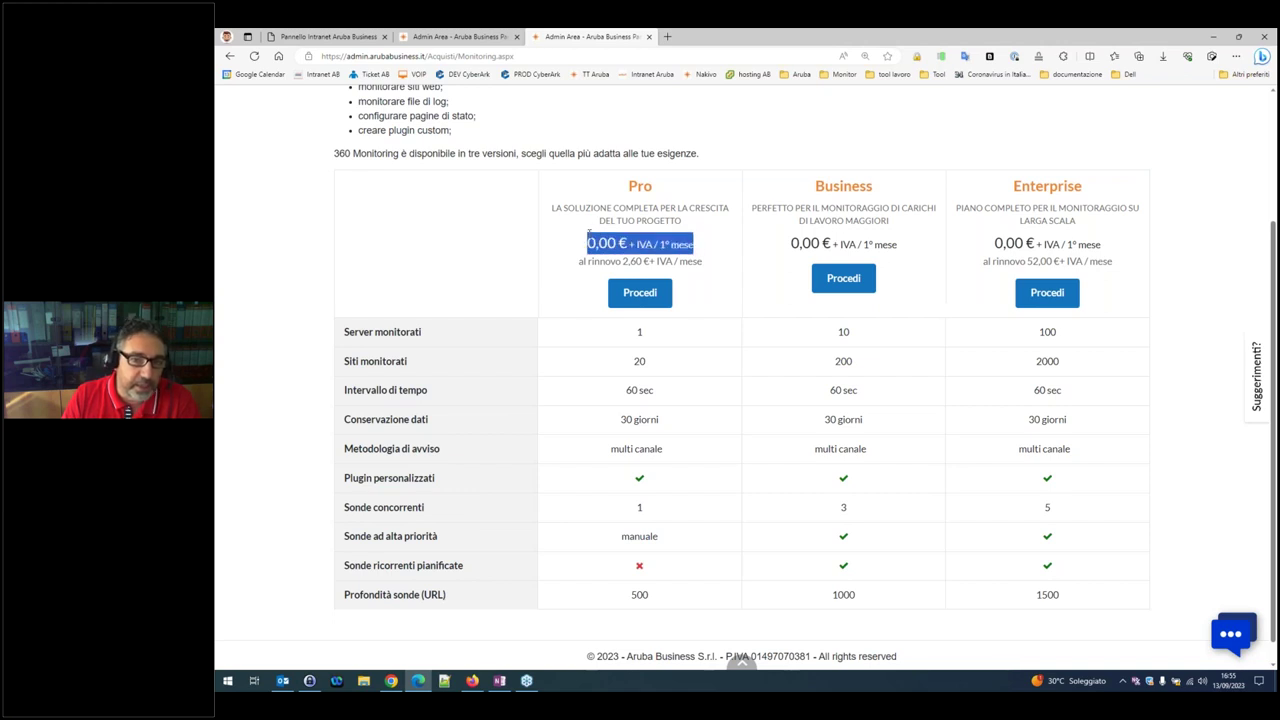
pyautogui.click(460, 229)
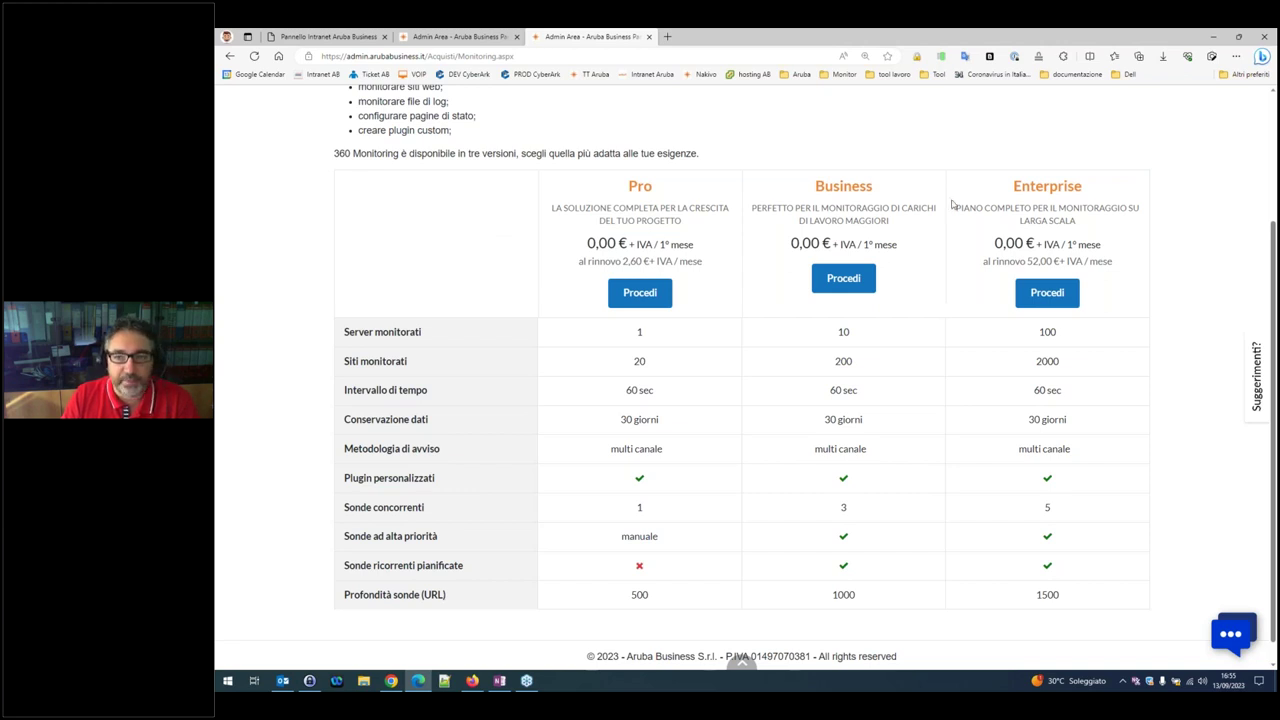
# Compare the Pro, Business and Enterprise plans by monitored servers and sites, time interval and probe depth, and check Pro's renewal price
pyautogui.moveTo(636, 332); pyautogui.dragTo(1052, 334)
pyautogui.click(668, 334)
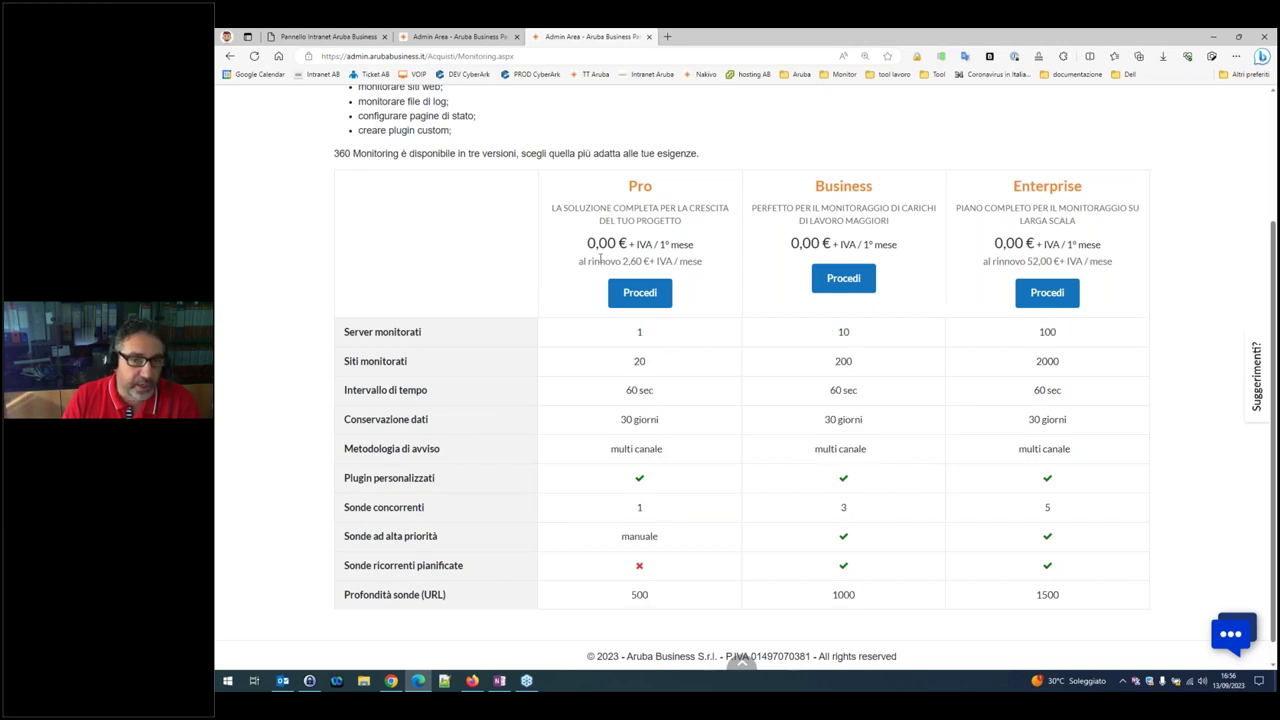
pyautogui.moveTo(579, 262); pyautogui.dragTo(703, 263)
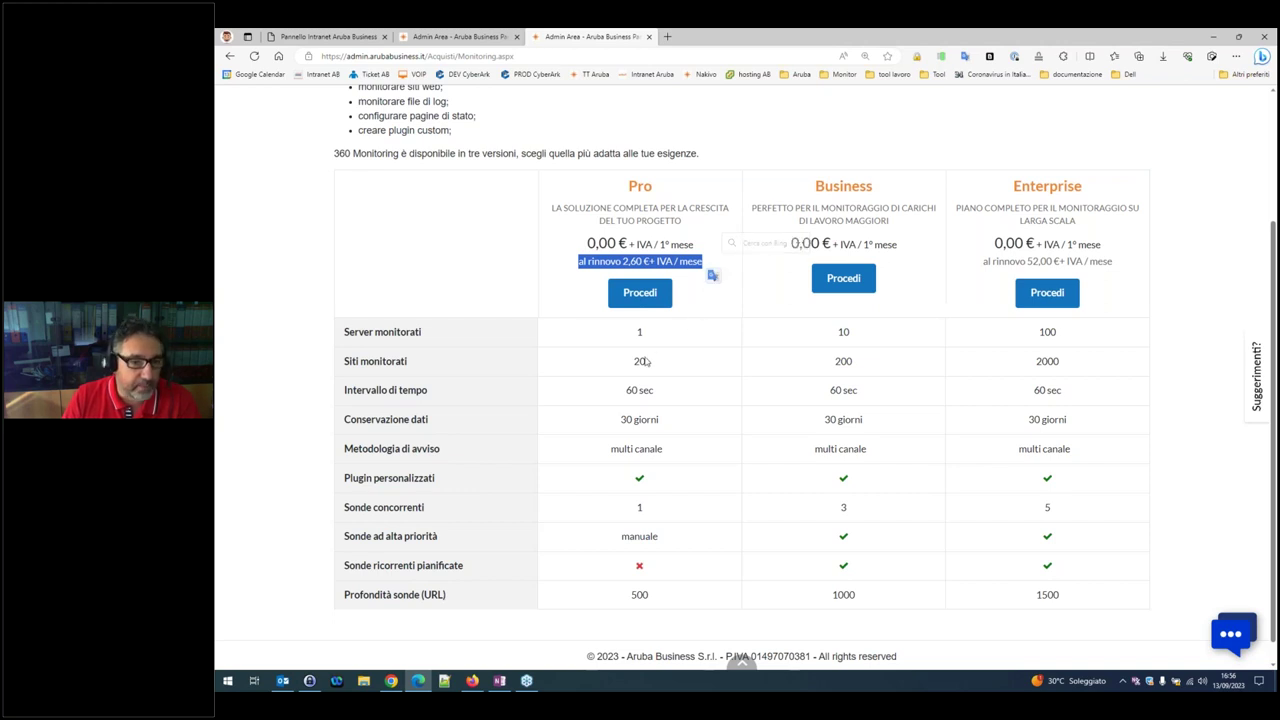
pyautogui.doubleClick(639, 332)
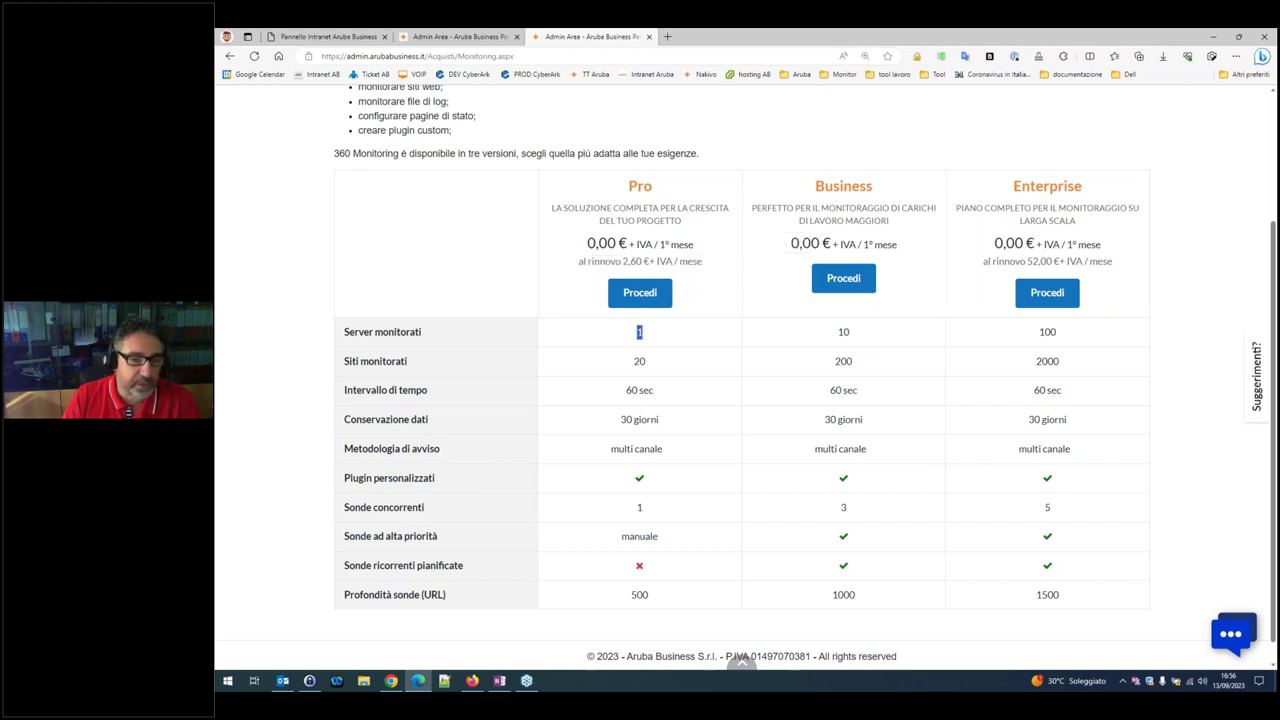
pyautogui.click(640, 357)
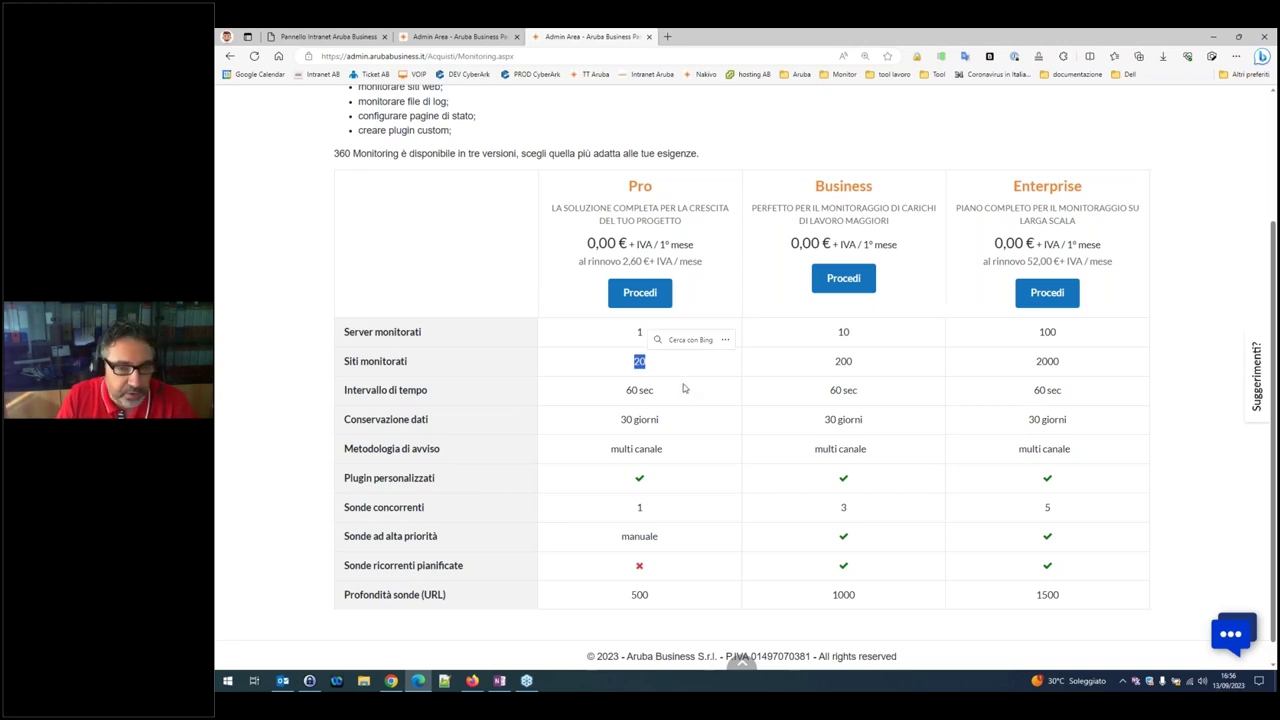
pyautogui.moveTo(630, 391); pyautogui.dragTo(1023, 393)
pyautogui.click(1023, 393)
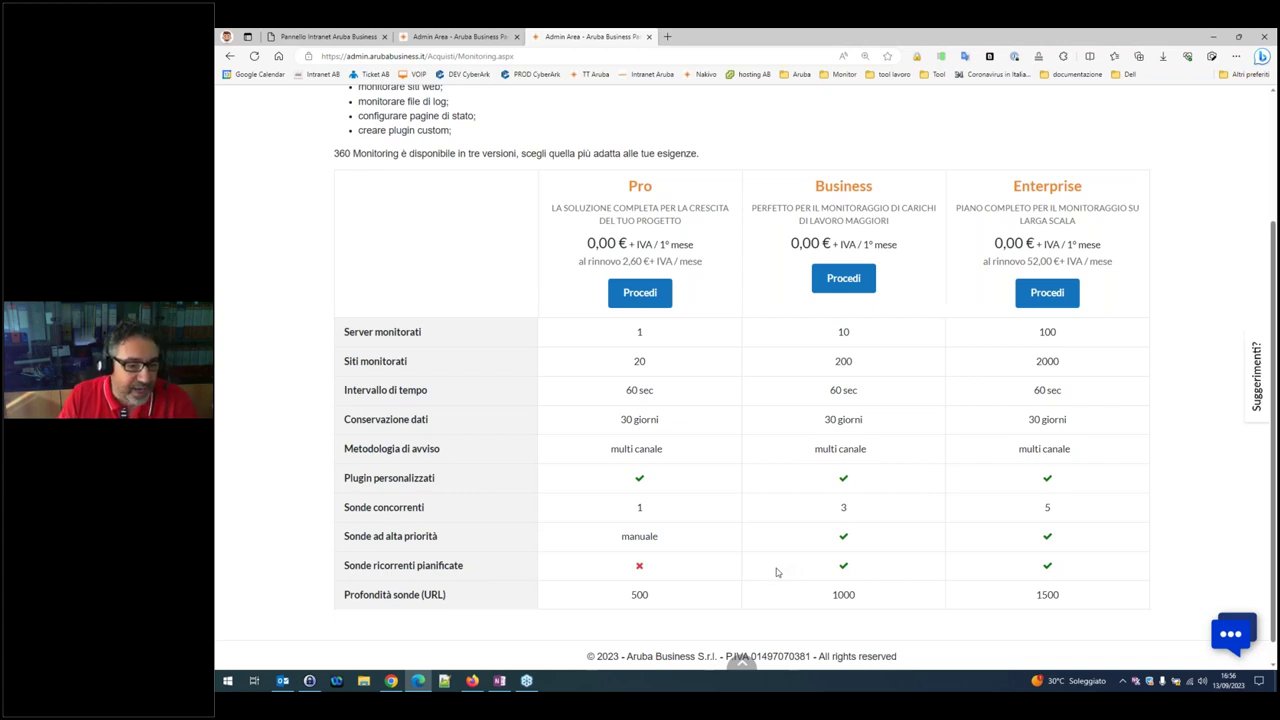
pyautogui.doubleClick(839, 594)
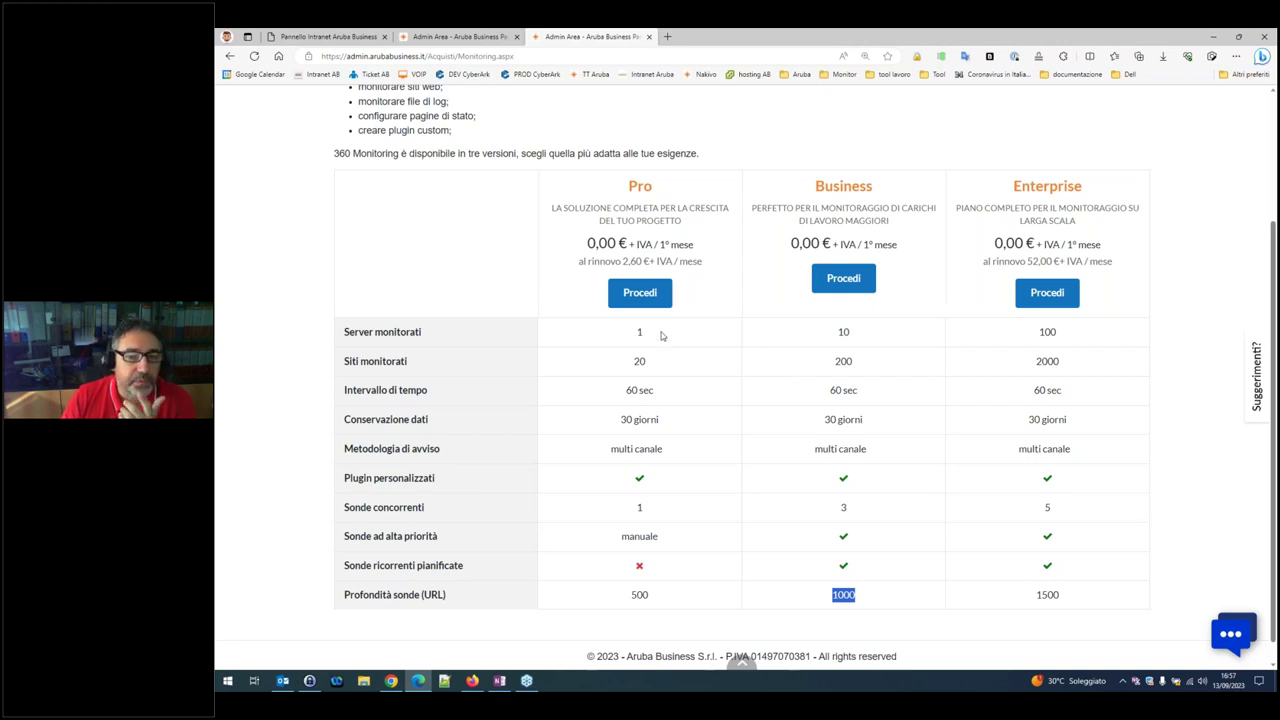
pyautogui.moveTo(646, 362); pyautogui.dragTo(631, 364)
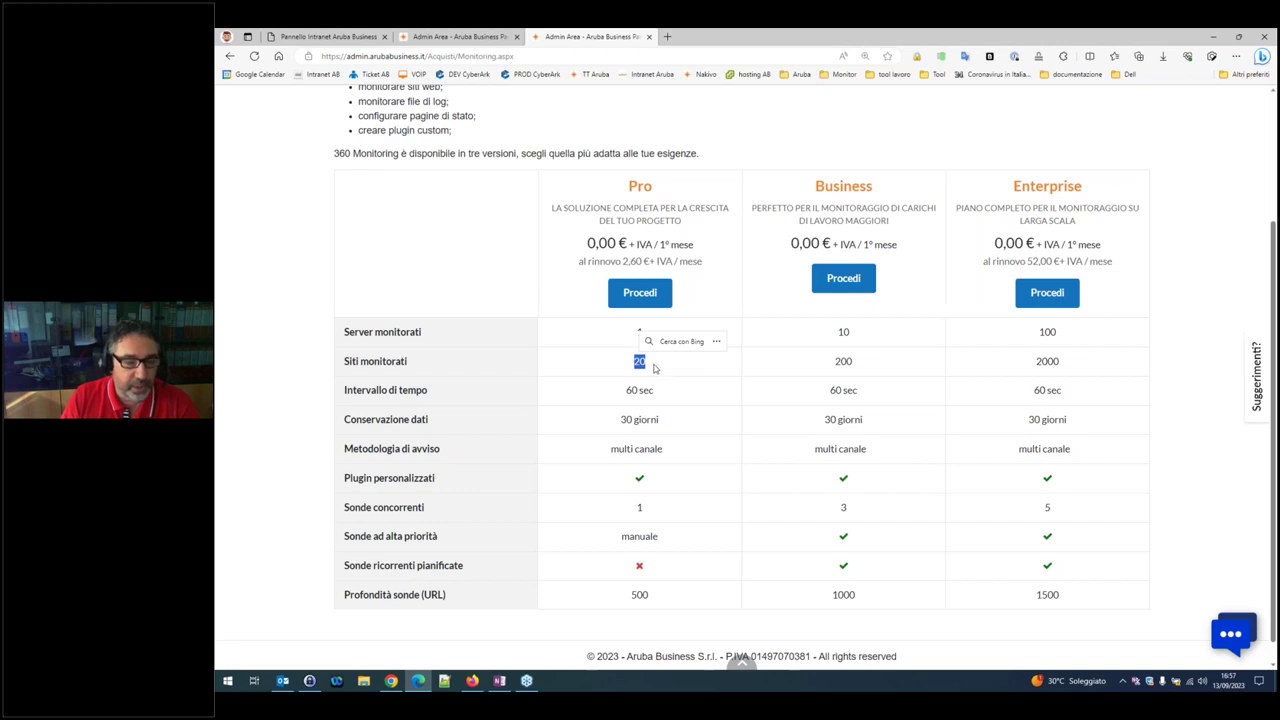
pyautogui.click(655, 368)
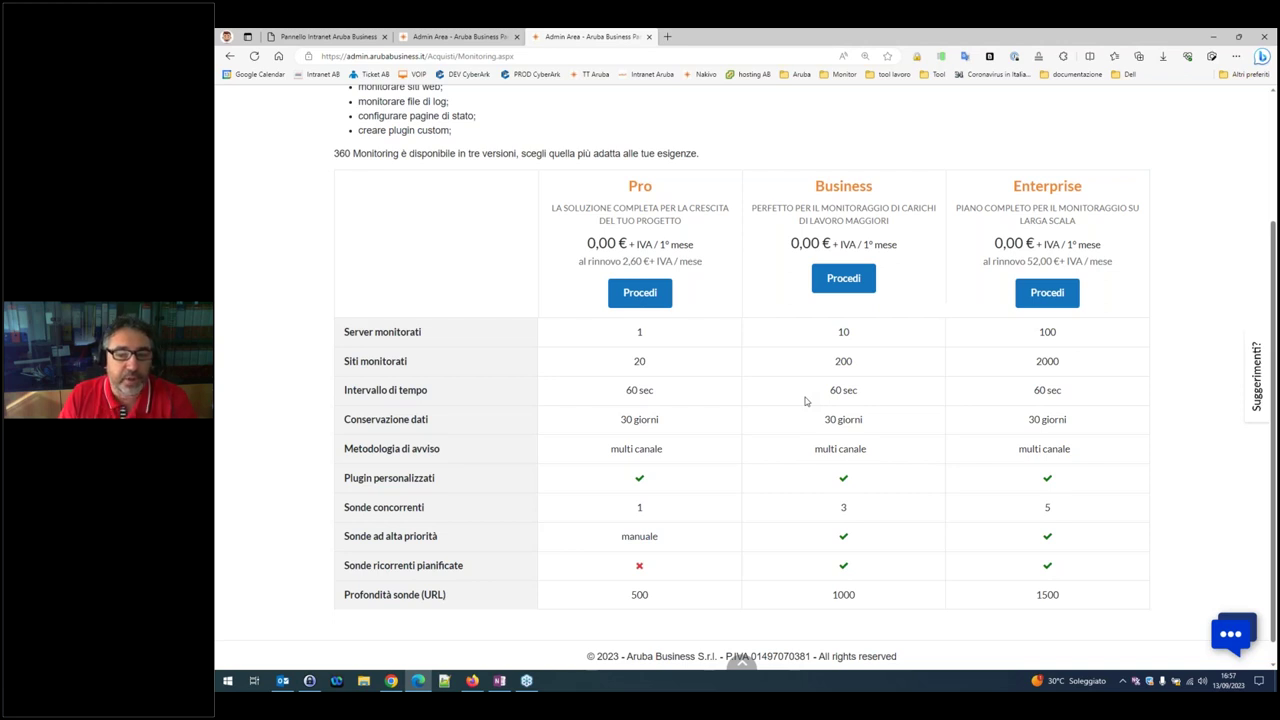
# Switch to 360 Monitoring in Firefox, open the bulk import form for adding websites, and highlight its example URLs
pyautogui.click(474, 683)
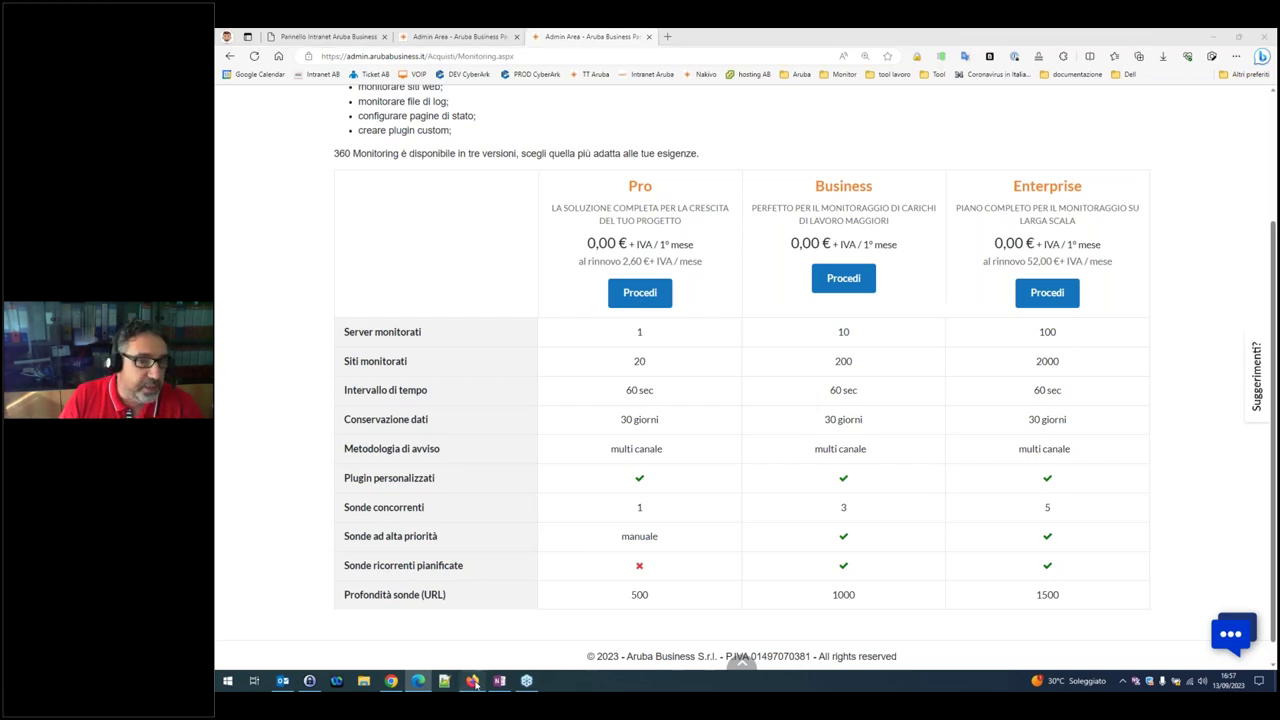
pyautogui.click(412, 110)
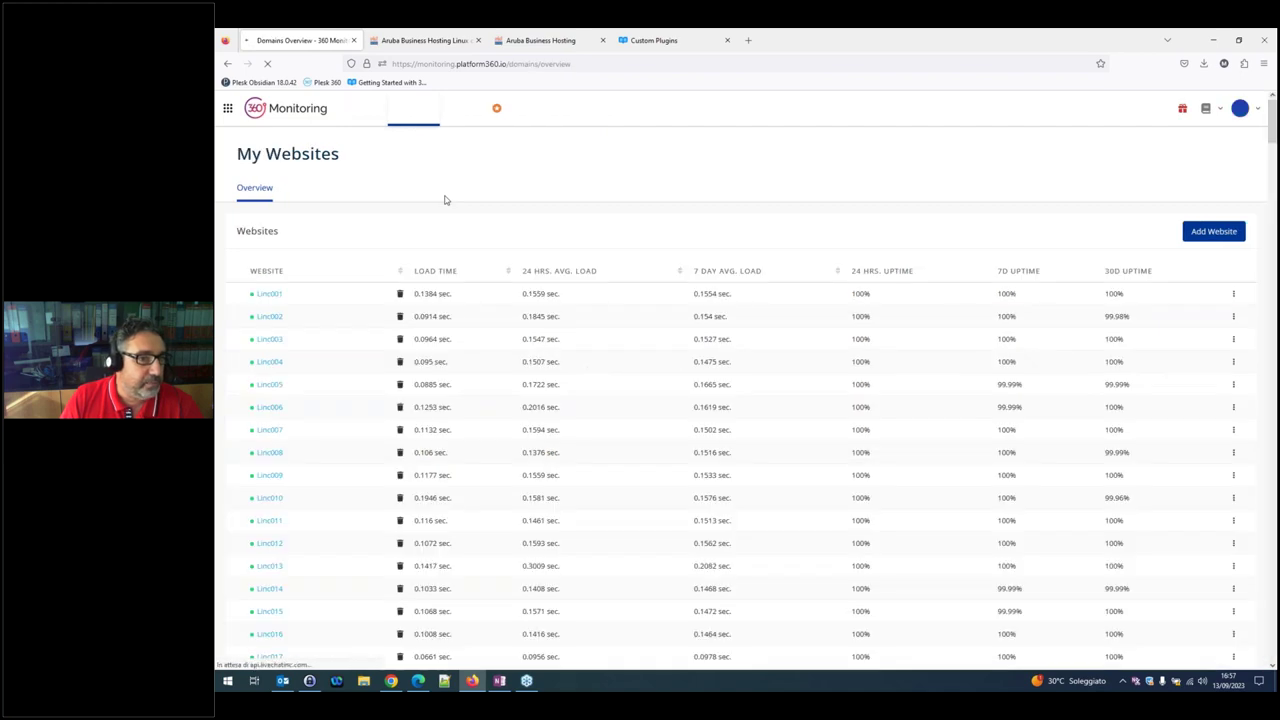
pyautogui.click(1212, 231)
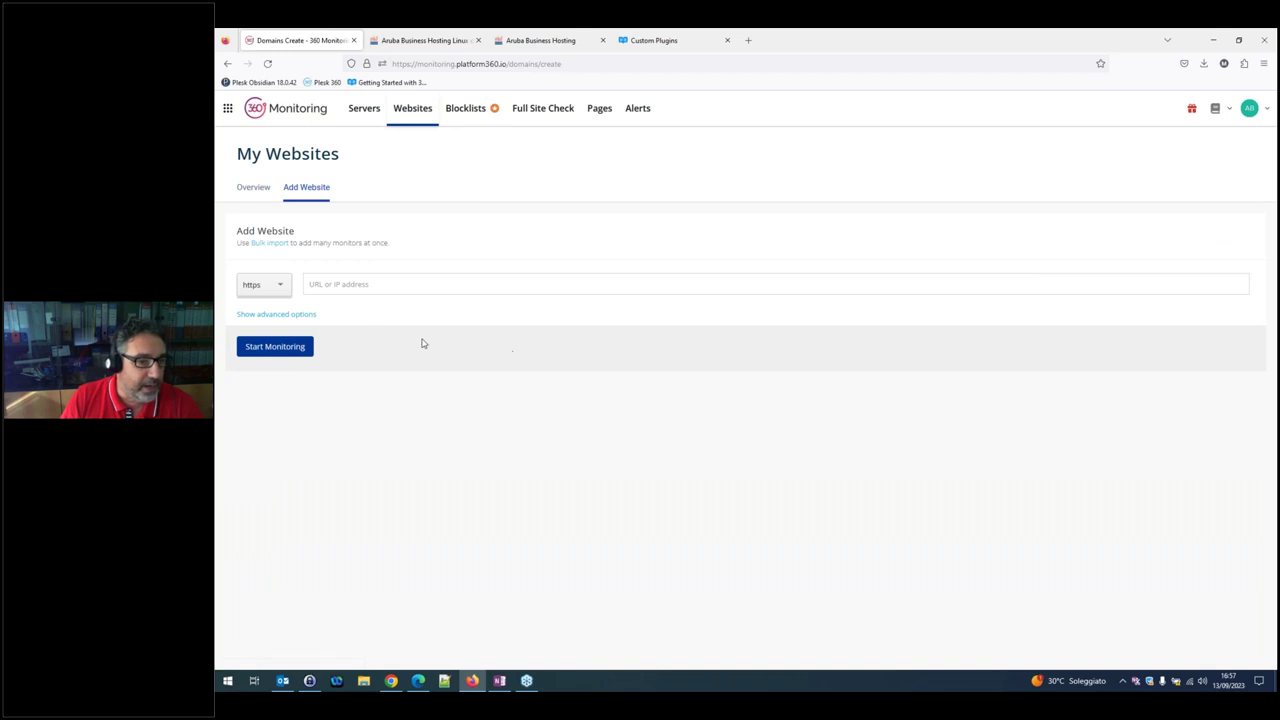
pyautogui.click(278, 246)
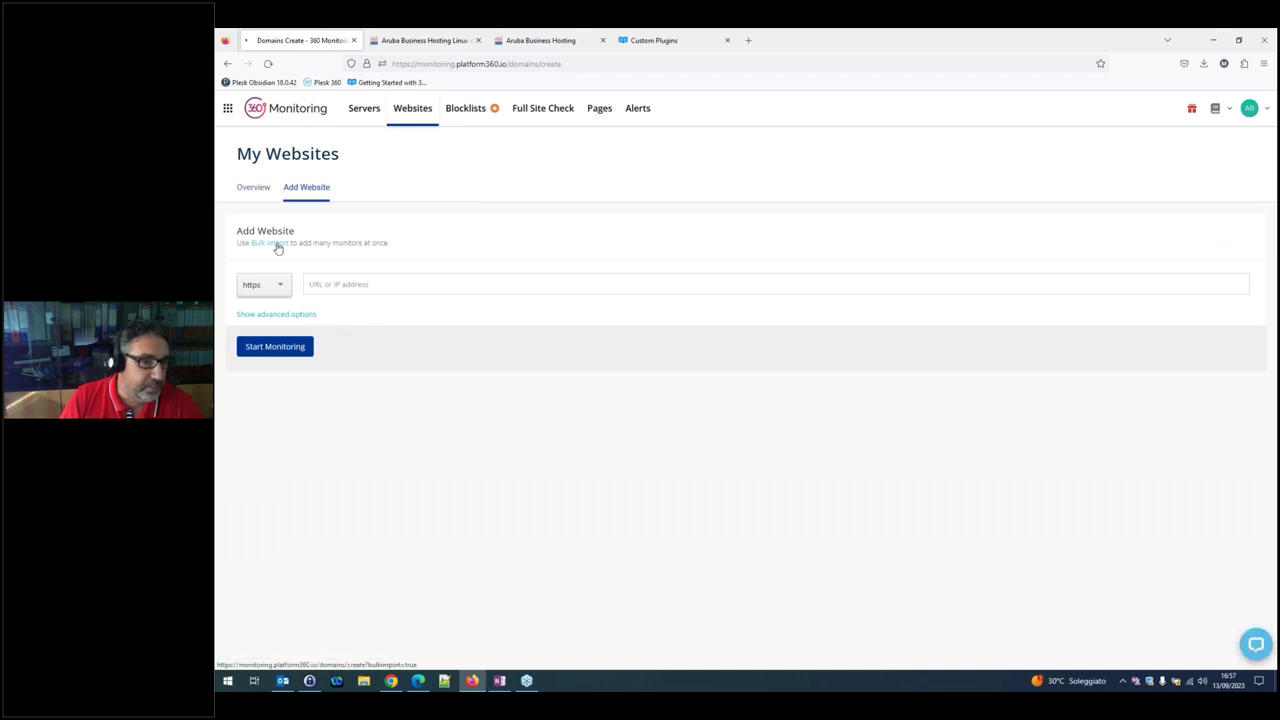
pyautogui.moveTo(349, 472); pyautogui.dragTo(243, 446)
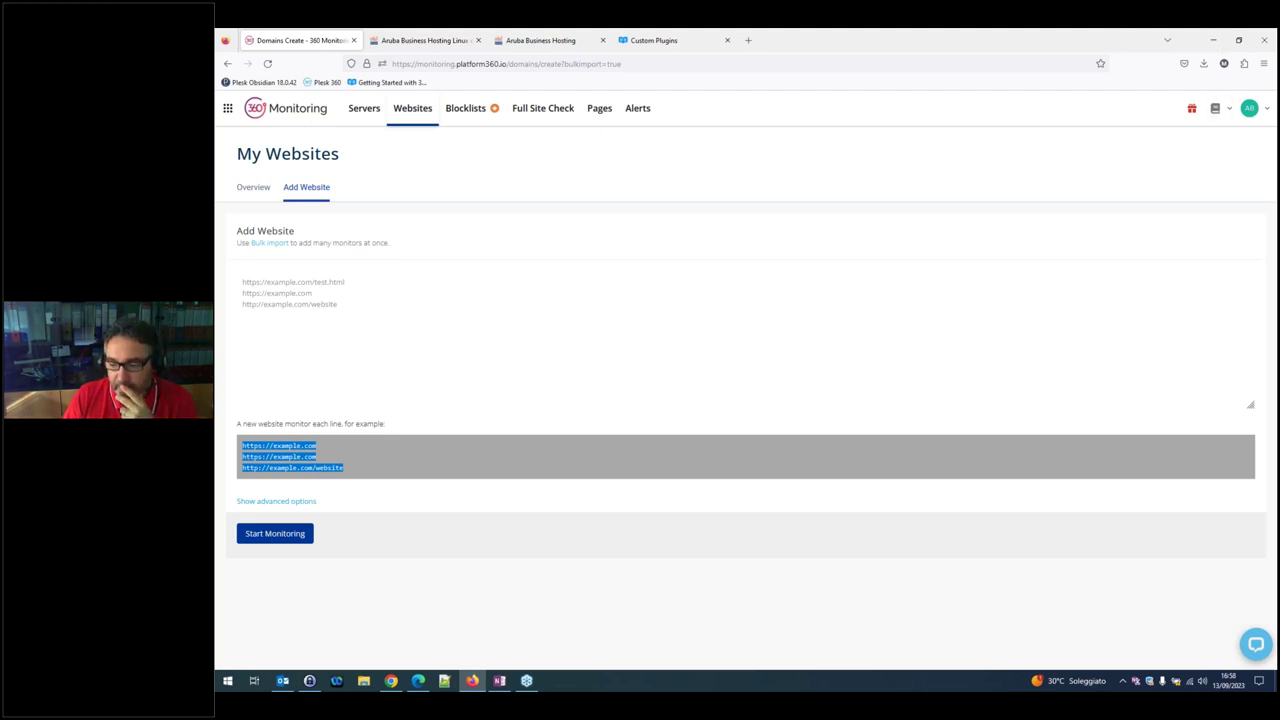
# Minimize Firefox, view the Plesk 360 Monitoring Business service details in Edge, and return to 360 Monitoring in Firefox
pyautogui.click(1213, 40)
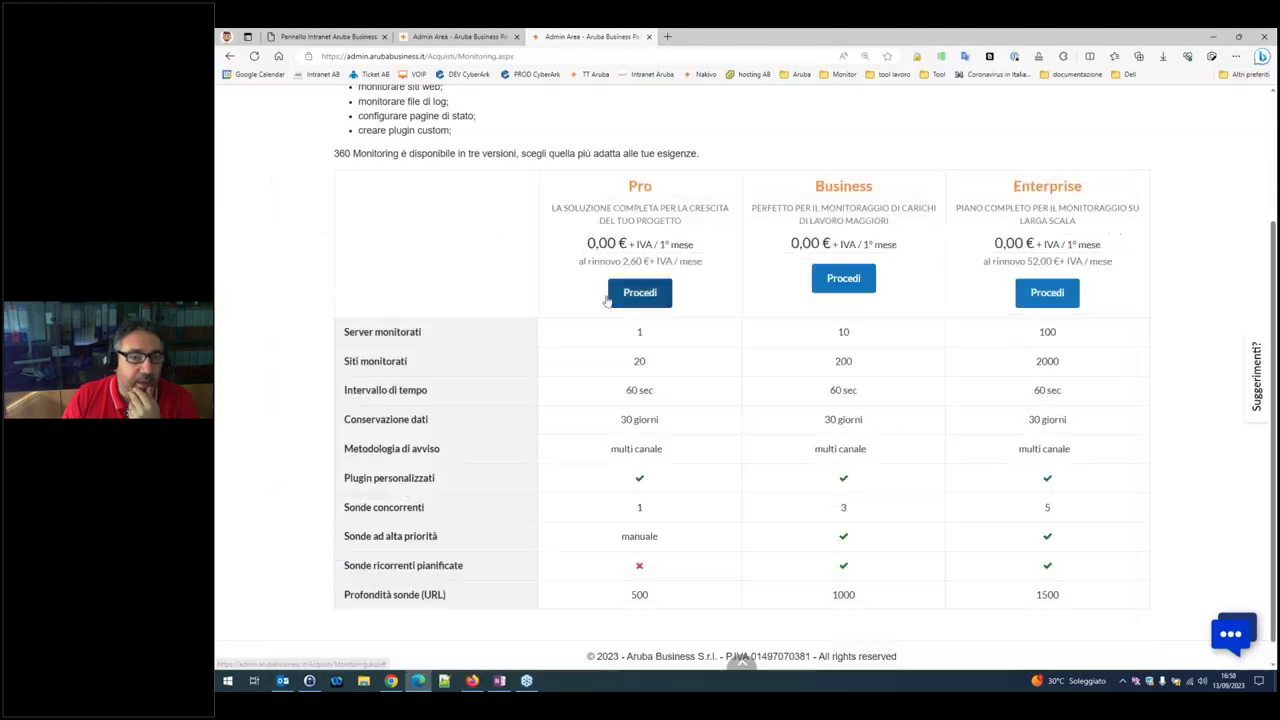
pyautogui.scroll(3, 528, 294)
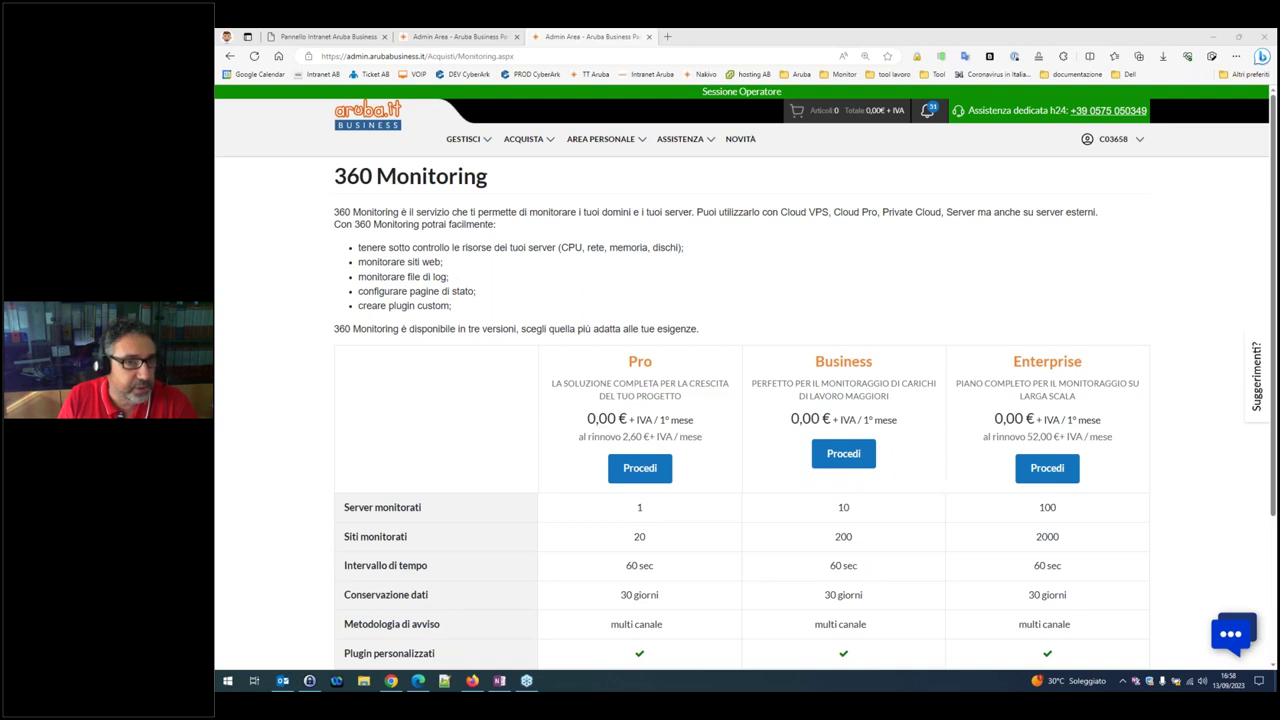
pyautogui.click(458, 36)
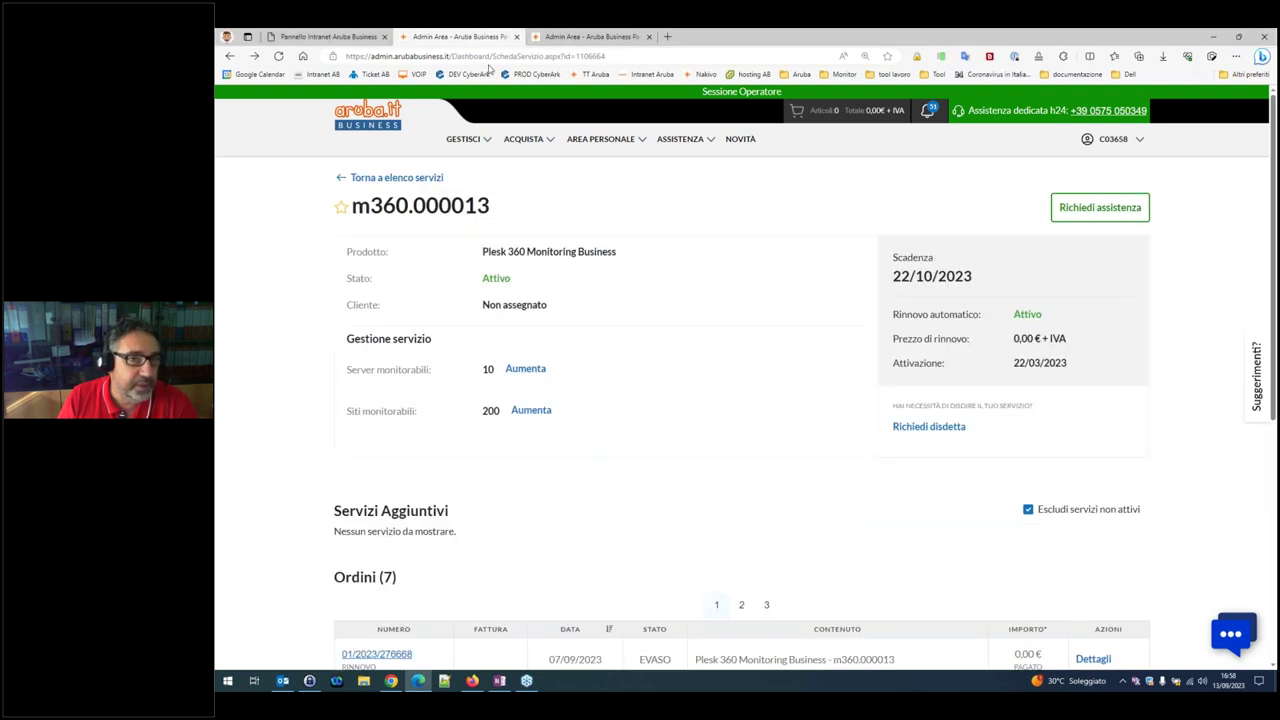
pyautogui.click(472, 681)
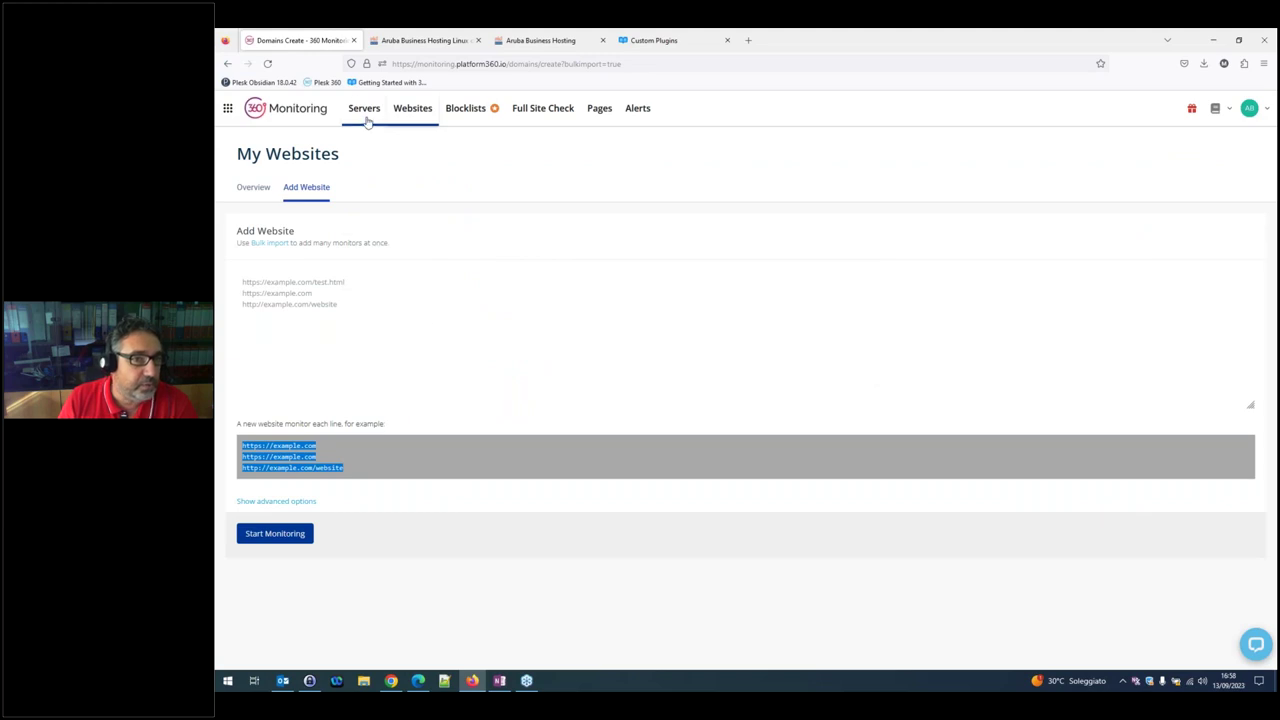
# View the agent installation instructions for adding a new server in the Servers overview, and close them
pyautogui.click(367, 119)
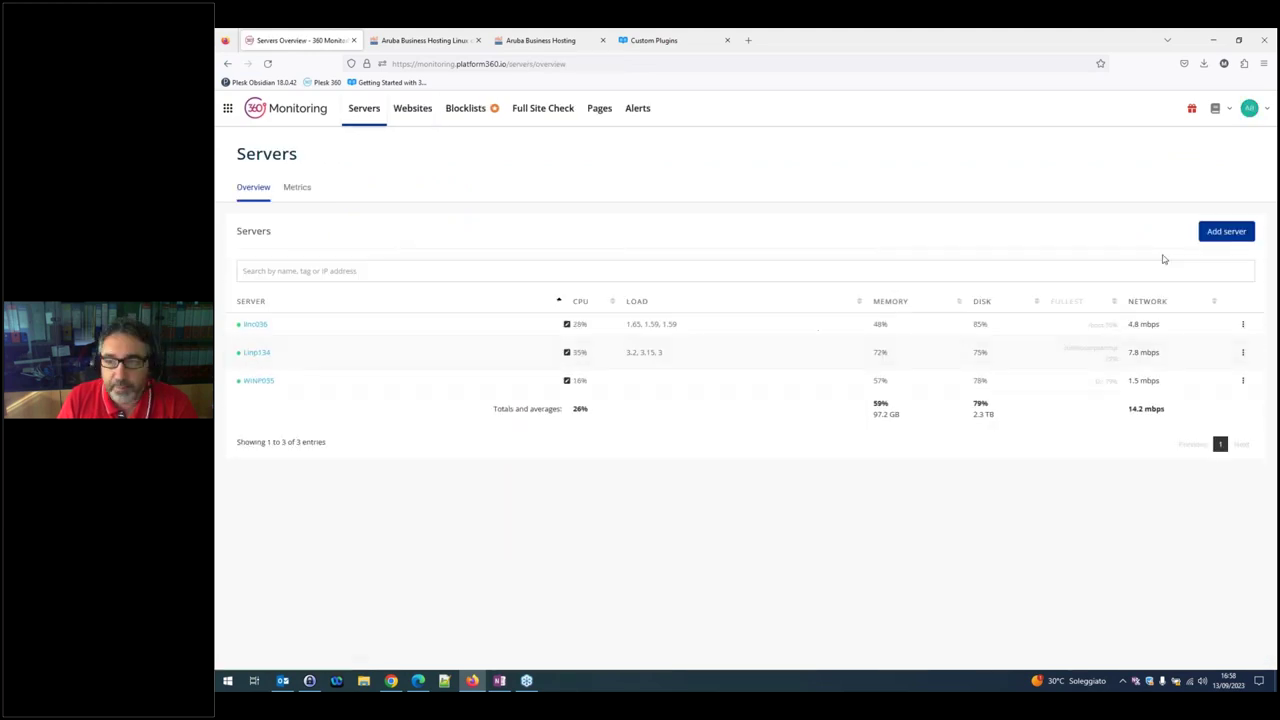
pyautogui.click(1224, 240)
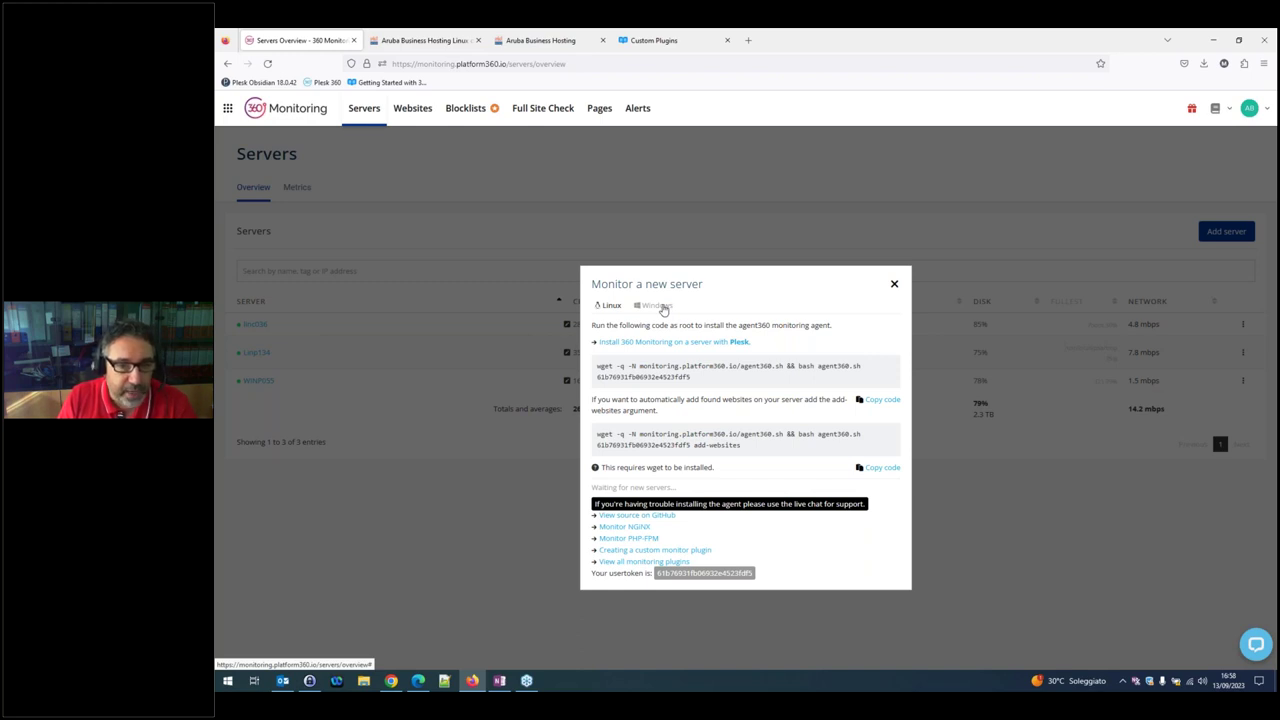
pyautogui.click(894, 284)
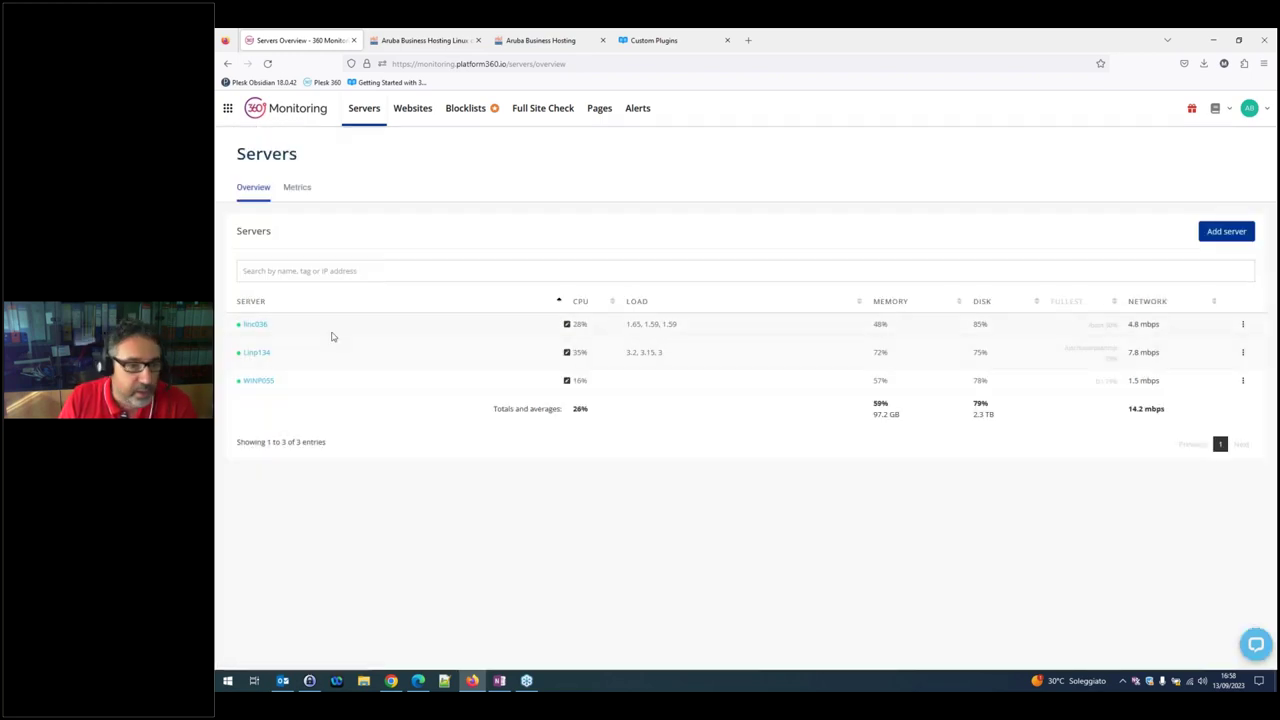
# Open server linc036 and view its overview charts, cloudlinux plugin metrics and memory usage graphs
pyautogui.click(257, 325)
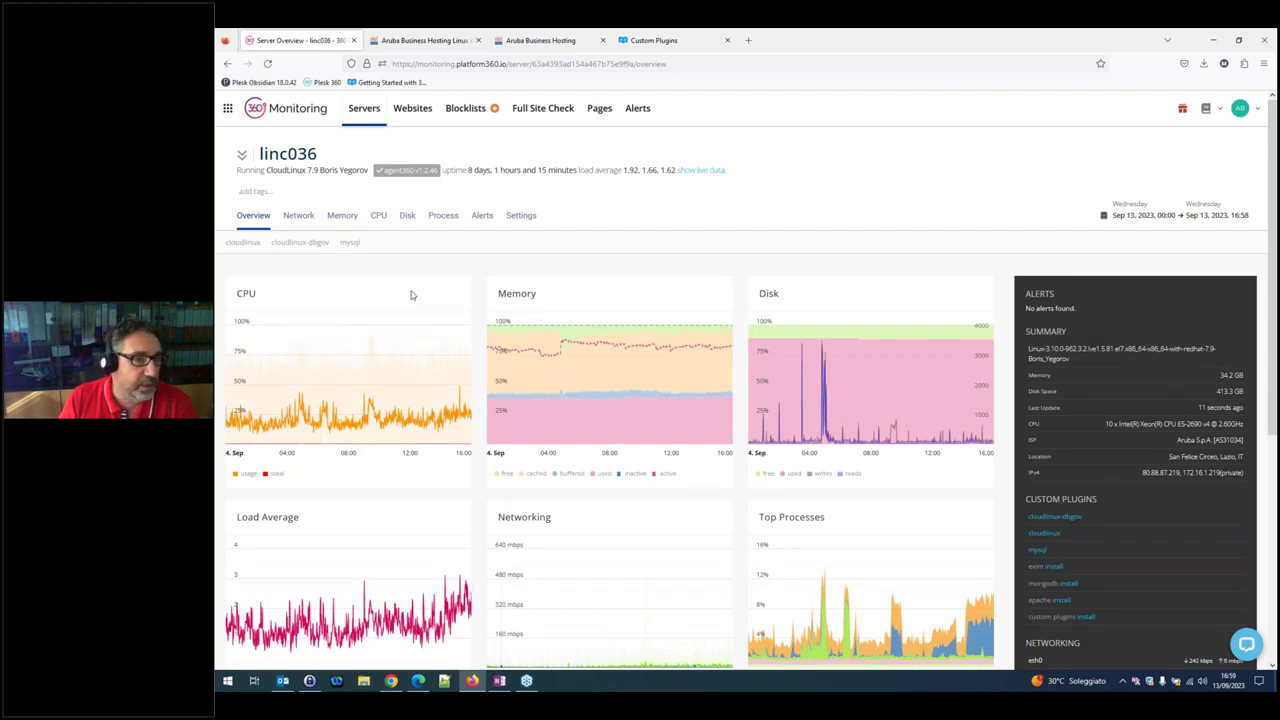
pyautogui.click(243, 245)
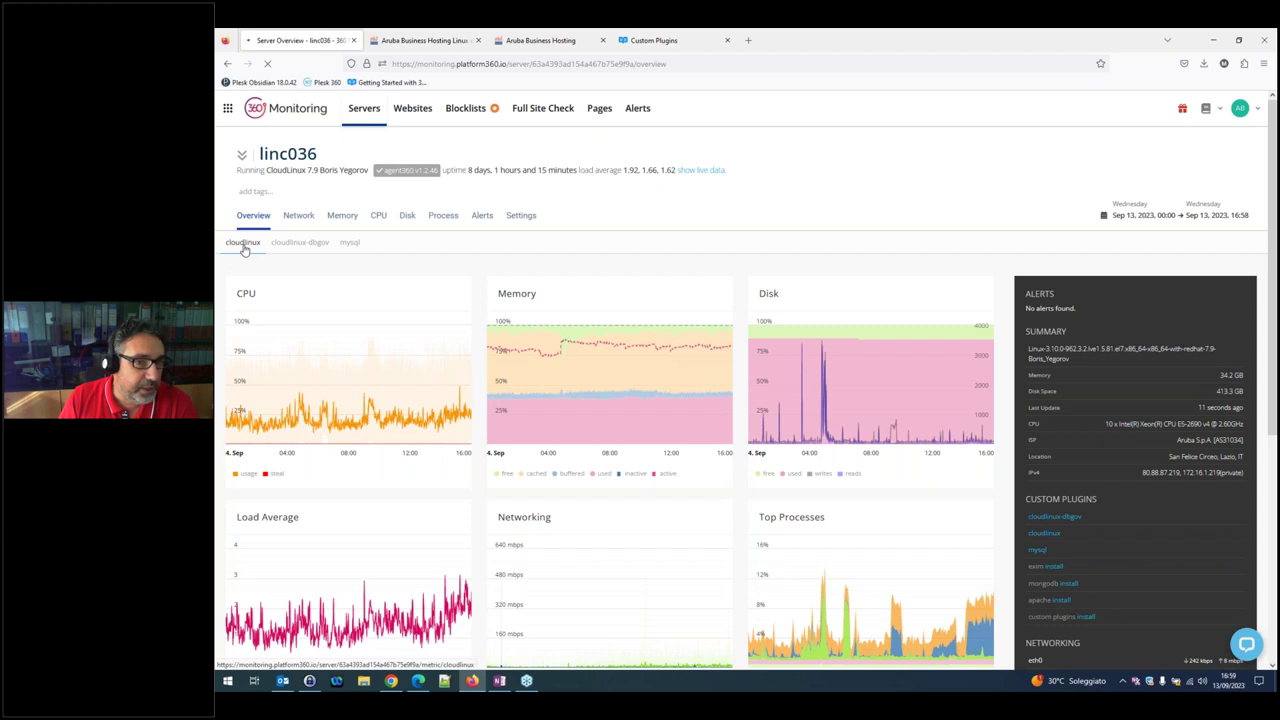
pyautogui.click(345, 217)
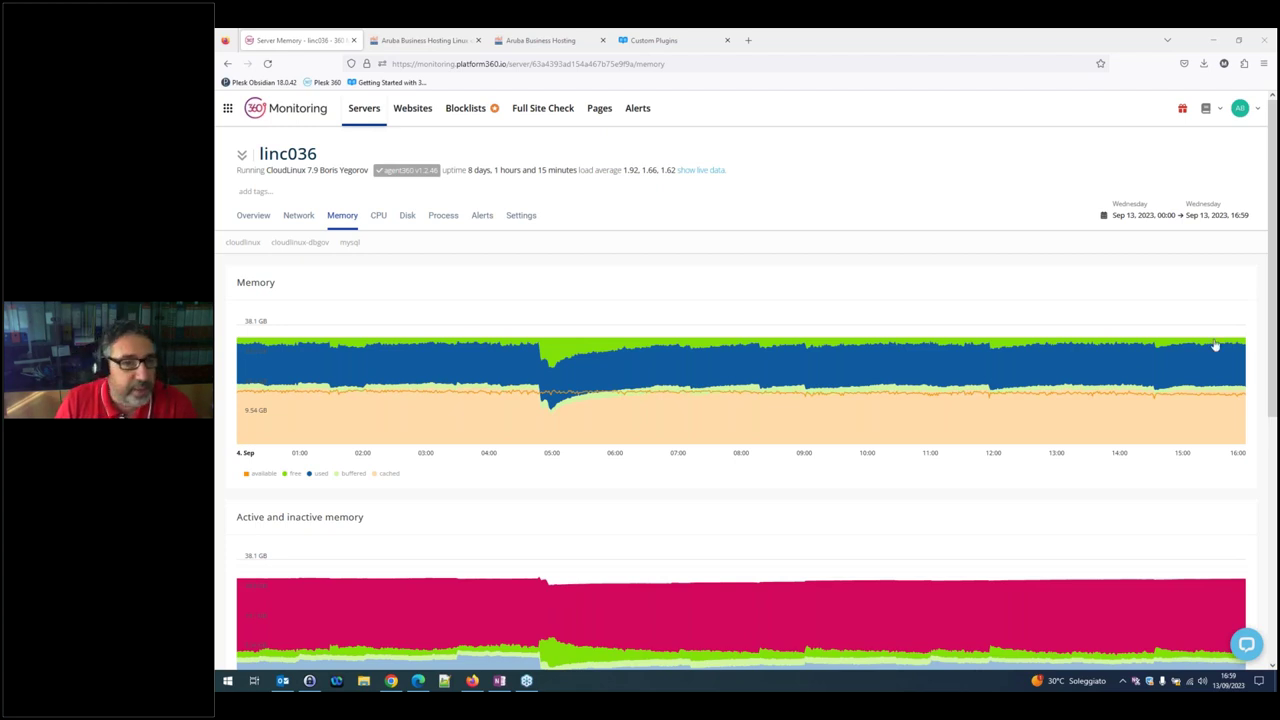
# Examine linc036's disk metrics, including overall disk usage, the mount table and the sda I/O transaction and data charts
pyautogui.click(407, 216)
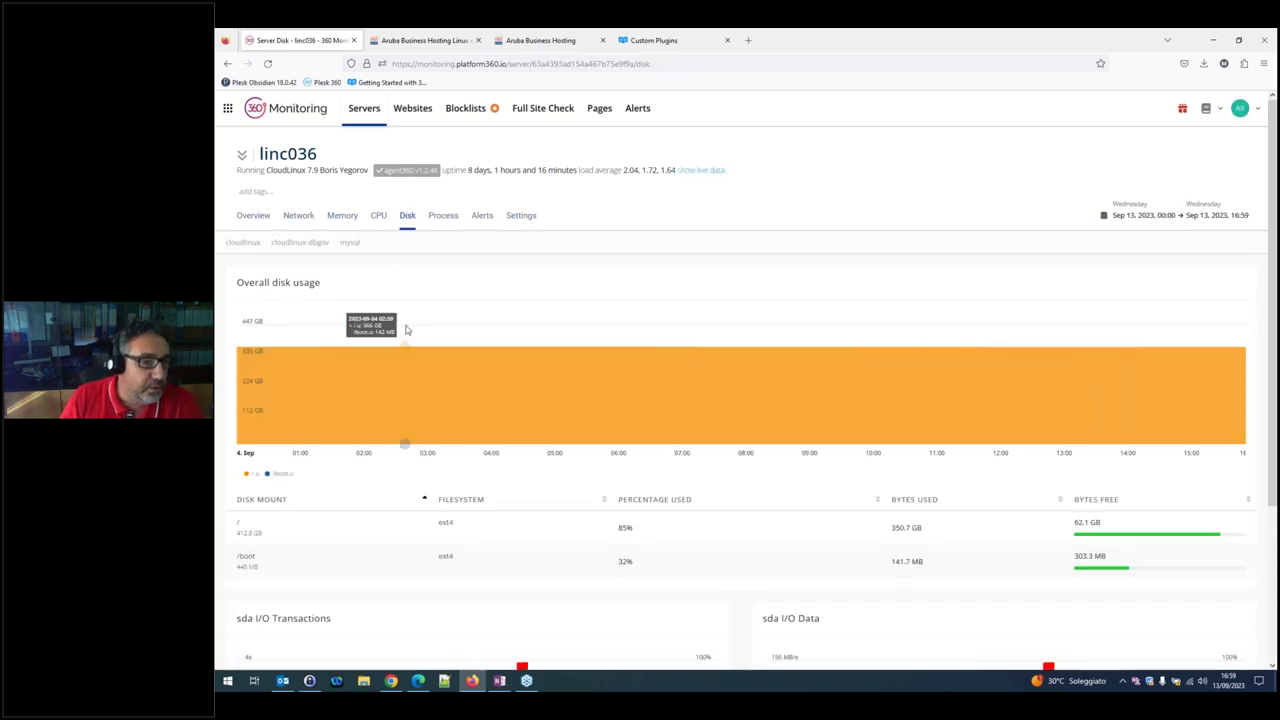
pyautogui.scroll(-1, 466, 342)
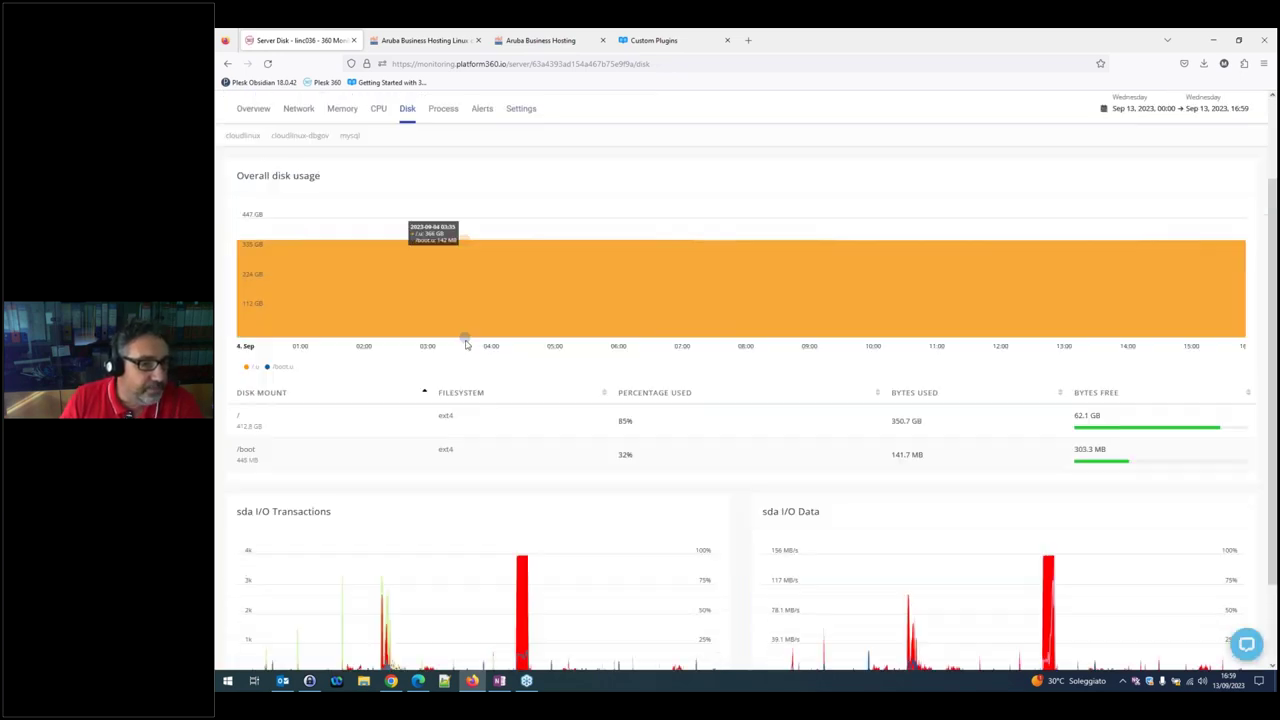
pyautogui.scroll(-1, 466, 343)
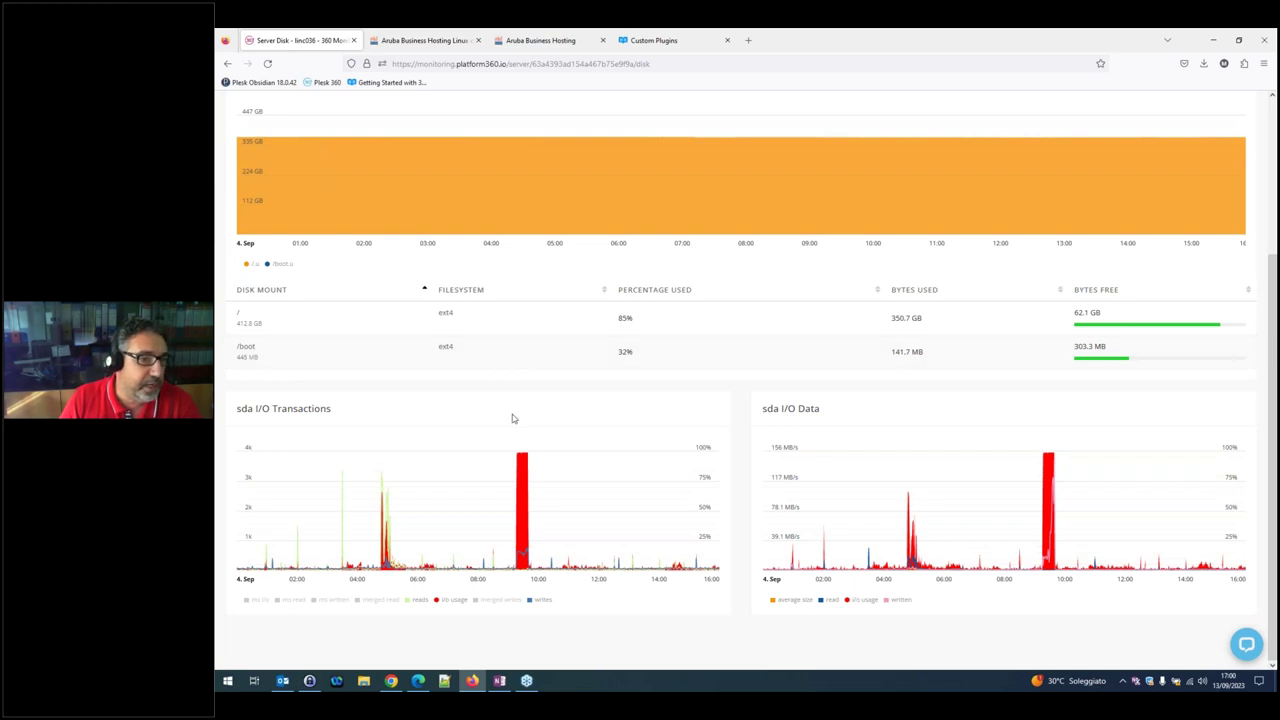
pyautogui.scroll(1, 512, 418)
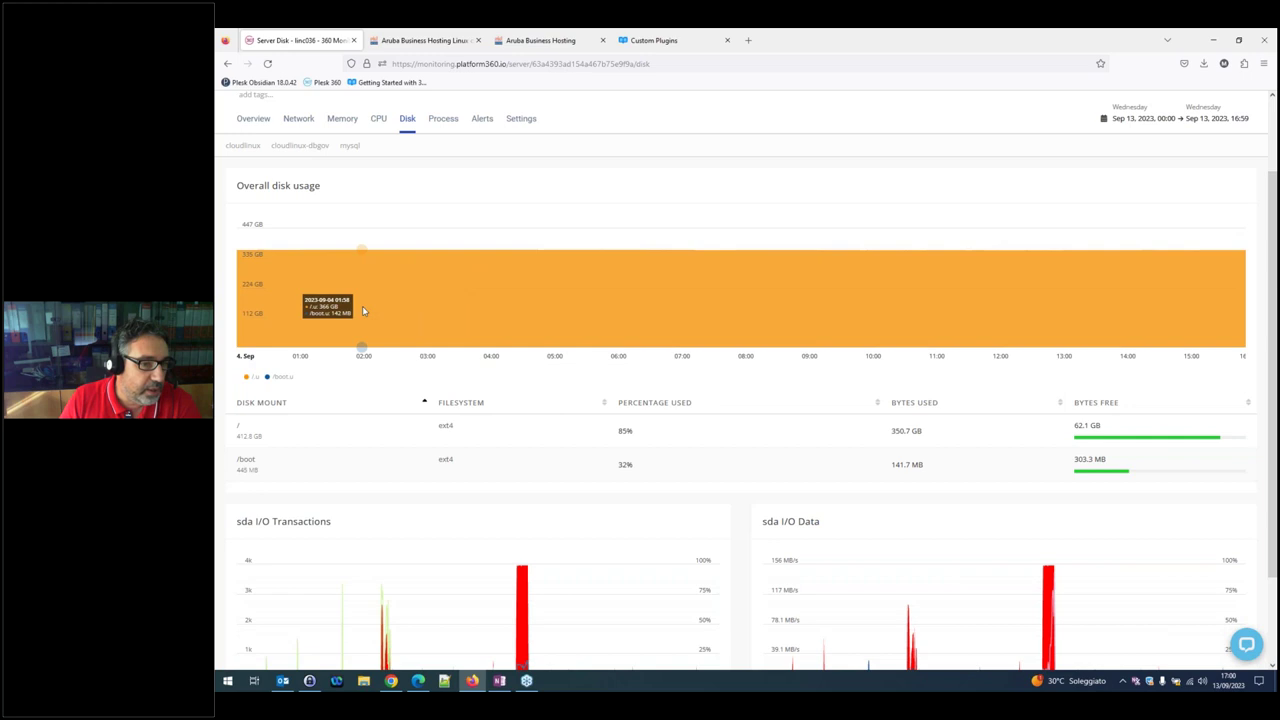
pyautogui.scroll(-1, 362, 308)
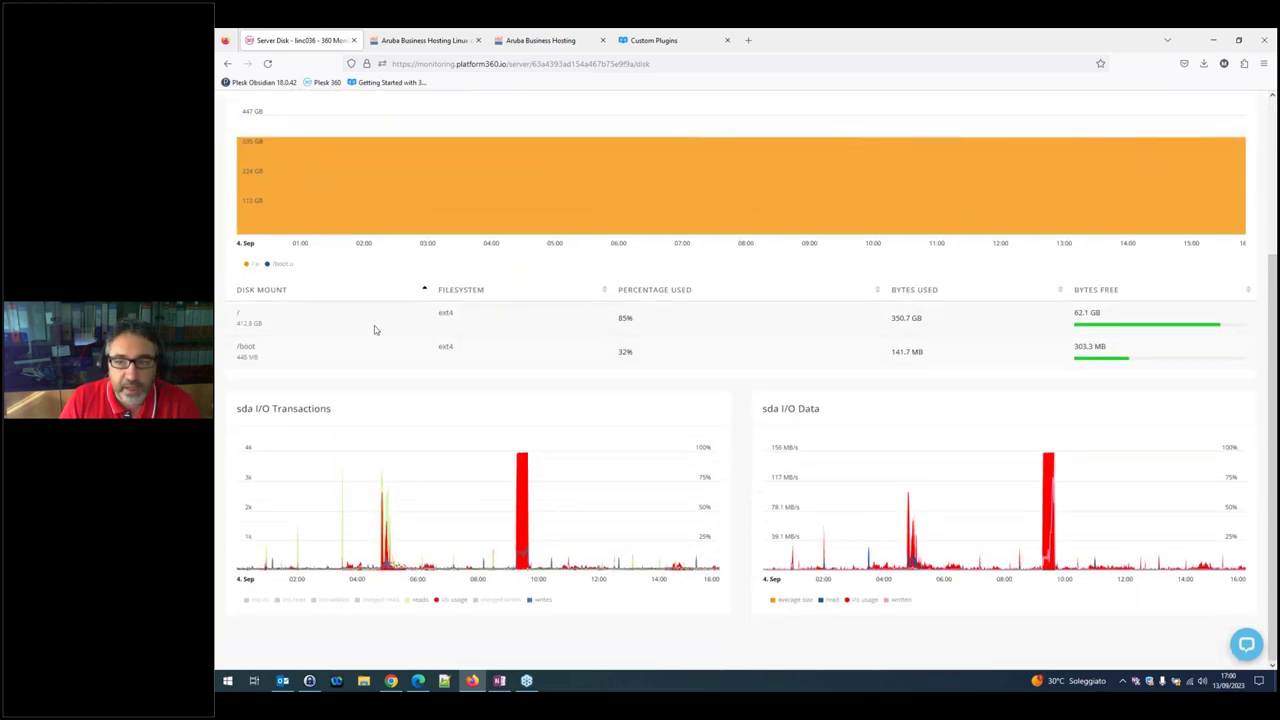